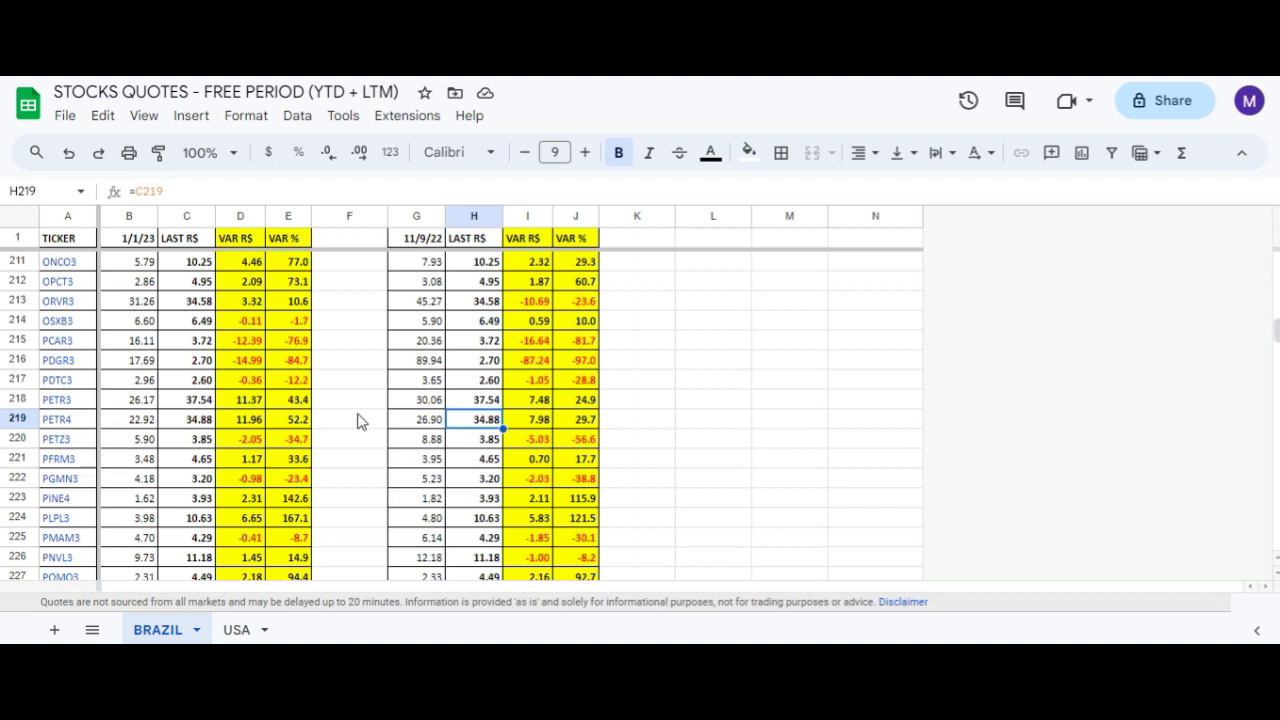
# - Review PETR4's R$ and percentage variation since 11/9/22 across row 219 of the BRAZIL sheet
pyautogui.press('Right')
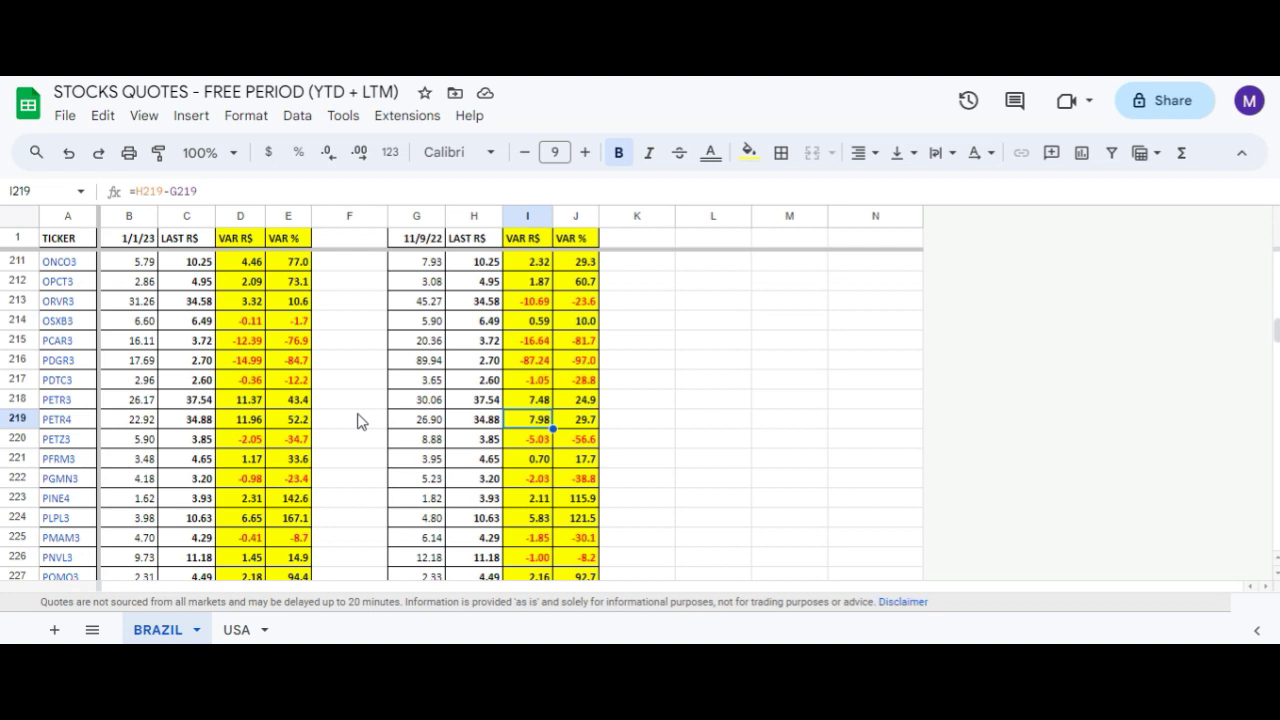
pyautogui.press('Right')
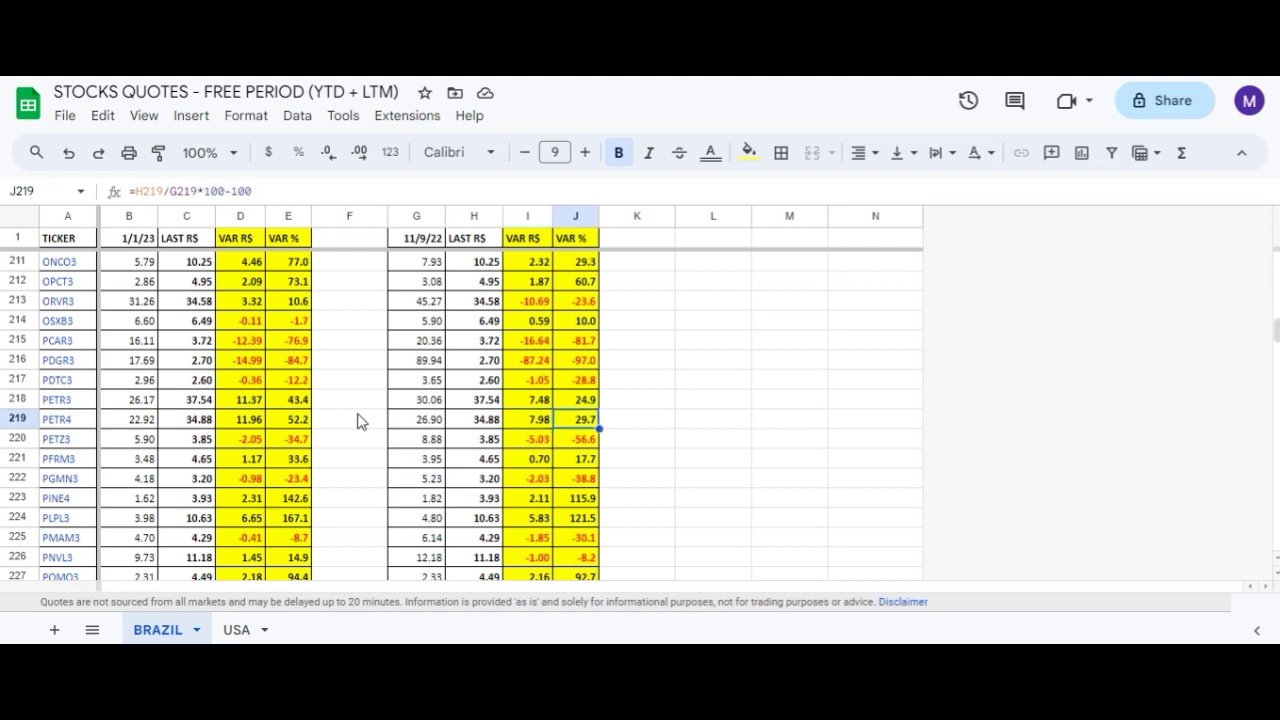
pyautogui.press('Right')
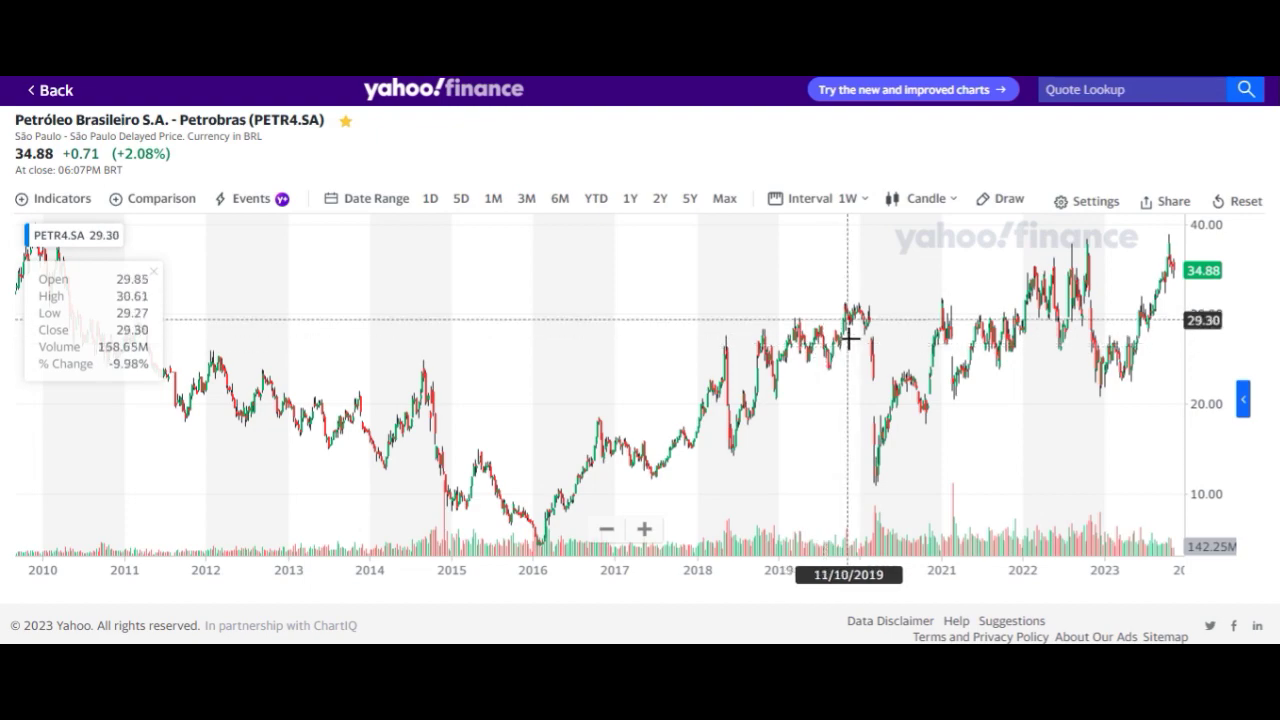
# - Zoom the weekly PETR4.SA candle chart in on the most recent years to examine the price trend
pyautogui.scroll(5, 848, 338)
pyautogui.scroll(5, 848, 338)
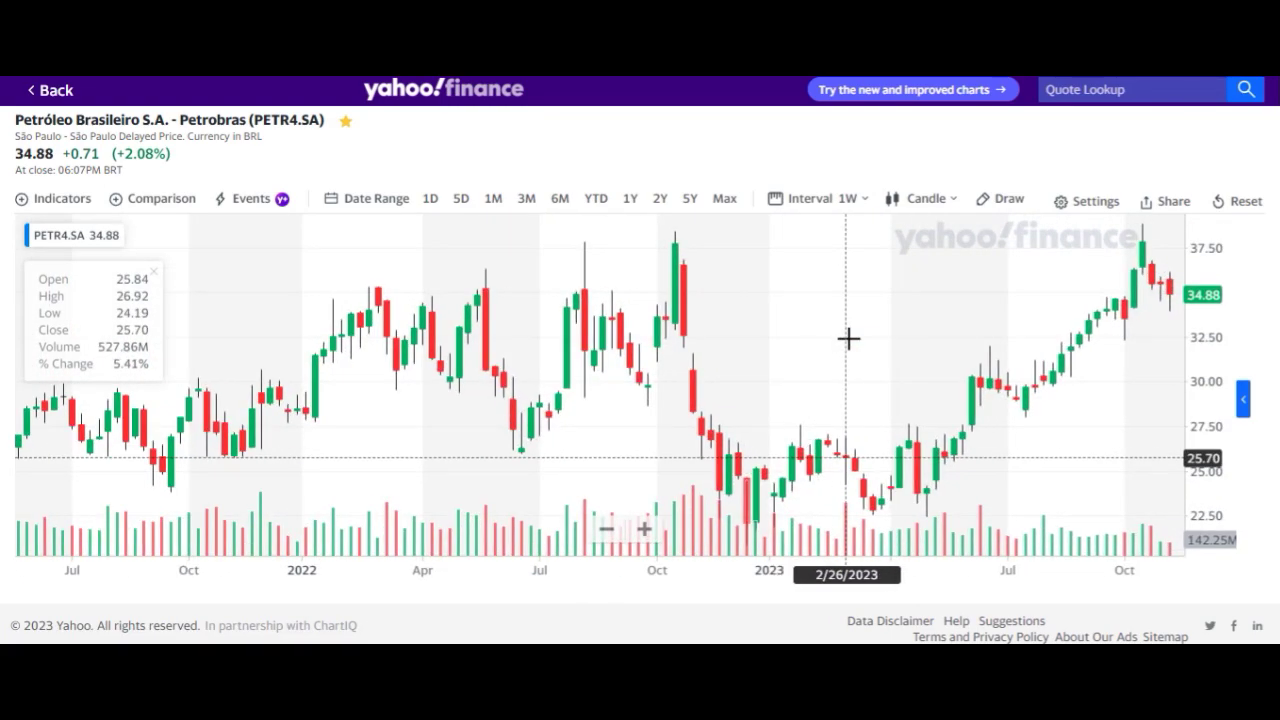
pyautogui.scroll(3, 855, 340)
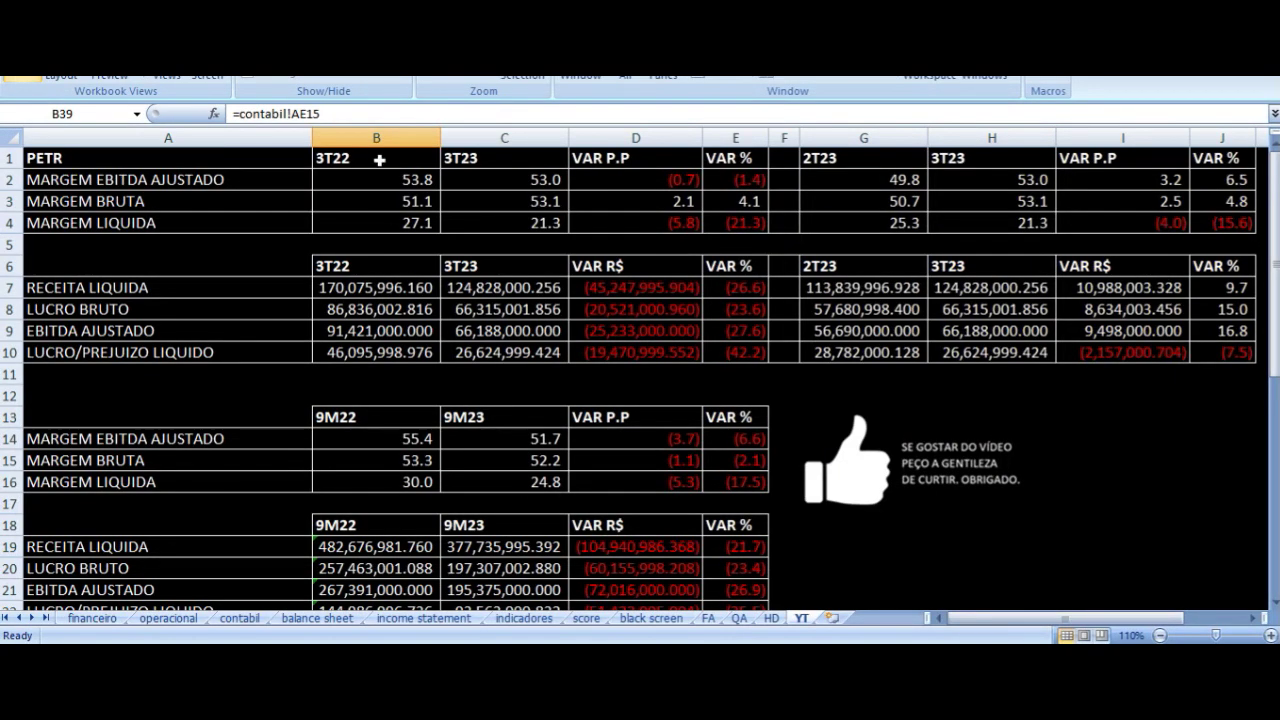
# - Highlight the 3T22 versus 3T23 comparison block, followed by the 2T23 versus 3T23 block, in rows 1 to 10 of the YT sheet
pyautogui.click(379, 159)
pyautogui.moveTo(379, 159); pyautogui.dragTo(709, 366)
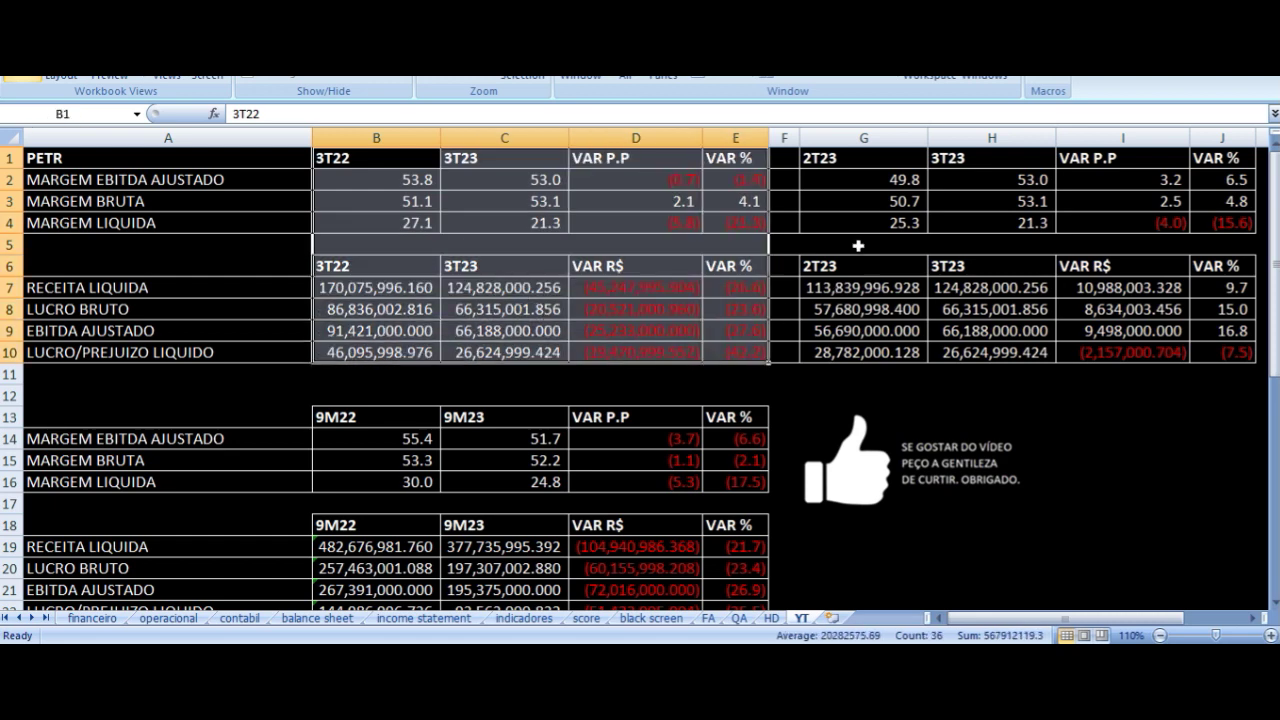
pyautogui.click(488, 162)
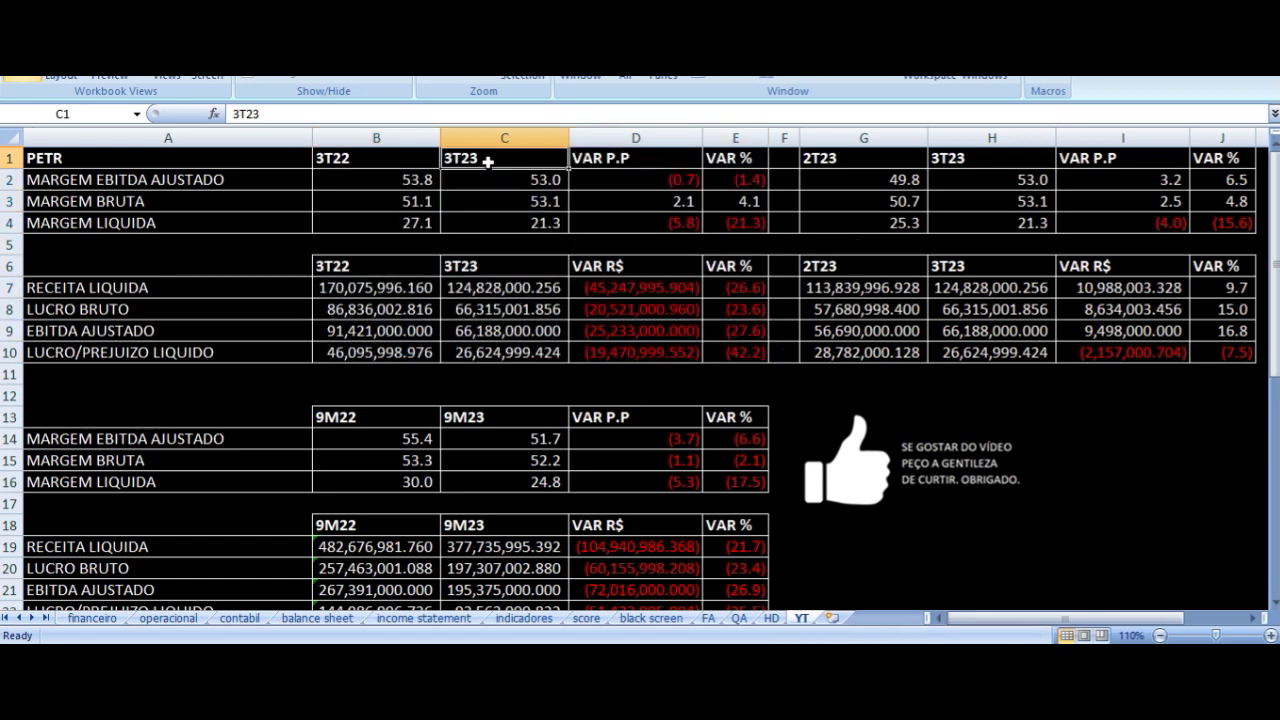
pyautogui.moveTo(866, 160); pyautogui.dragTo(1160, 348)
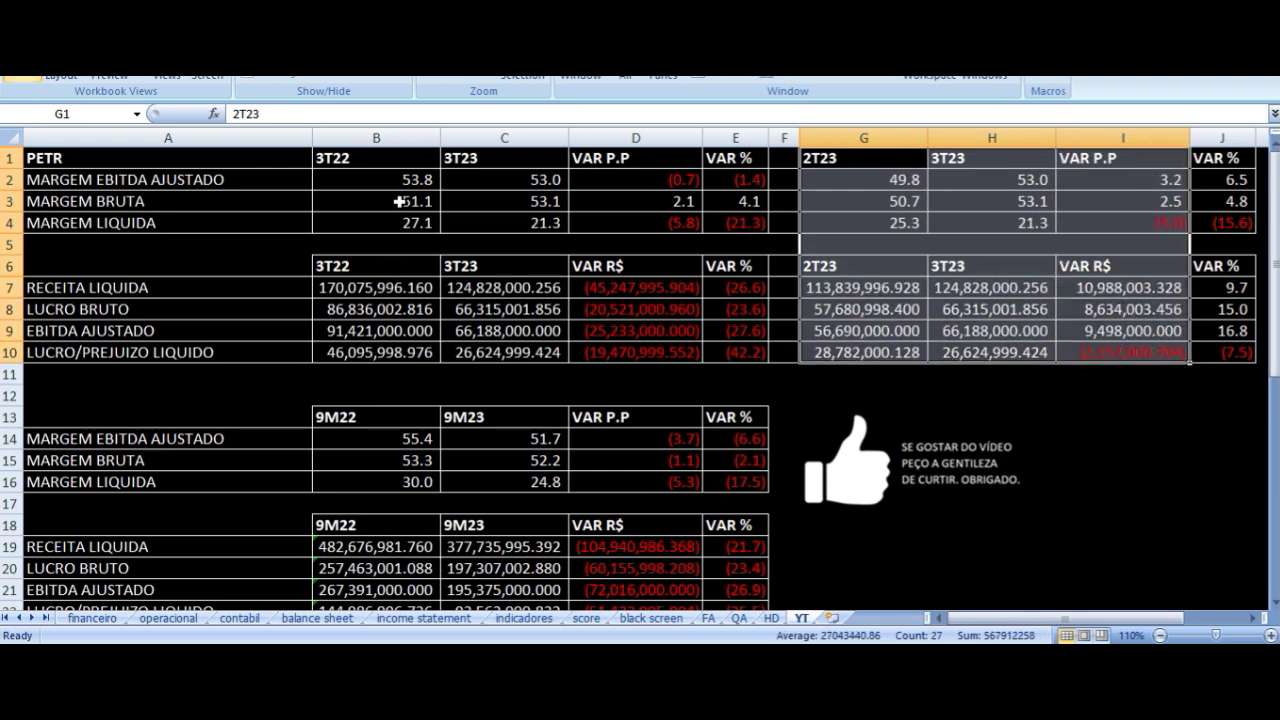
# - Review the quarterly MARGEM EBITDA AJUSTADO in row 2, comparing 3T22, 3T23 and the percentage-point variation
pyautogui.click(389, 180)
pyautogui.click(168, 180)
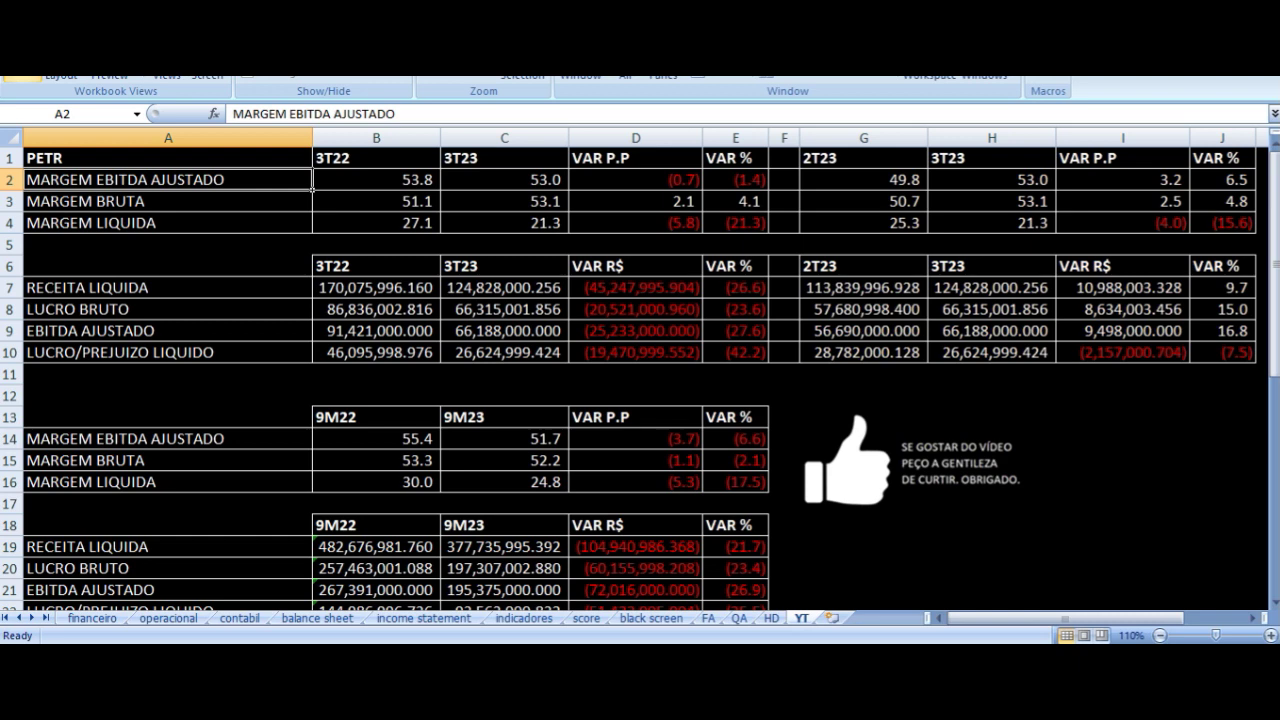
pyautogui.click(376, 180)
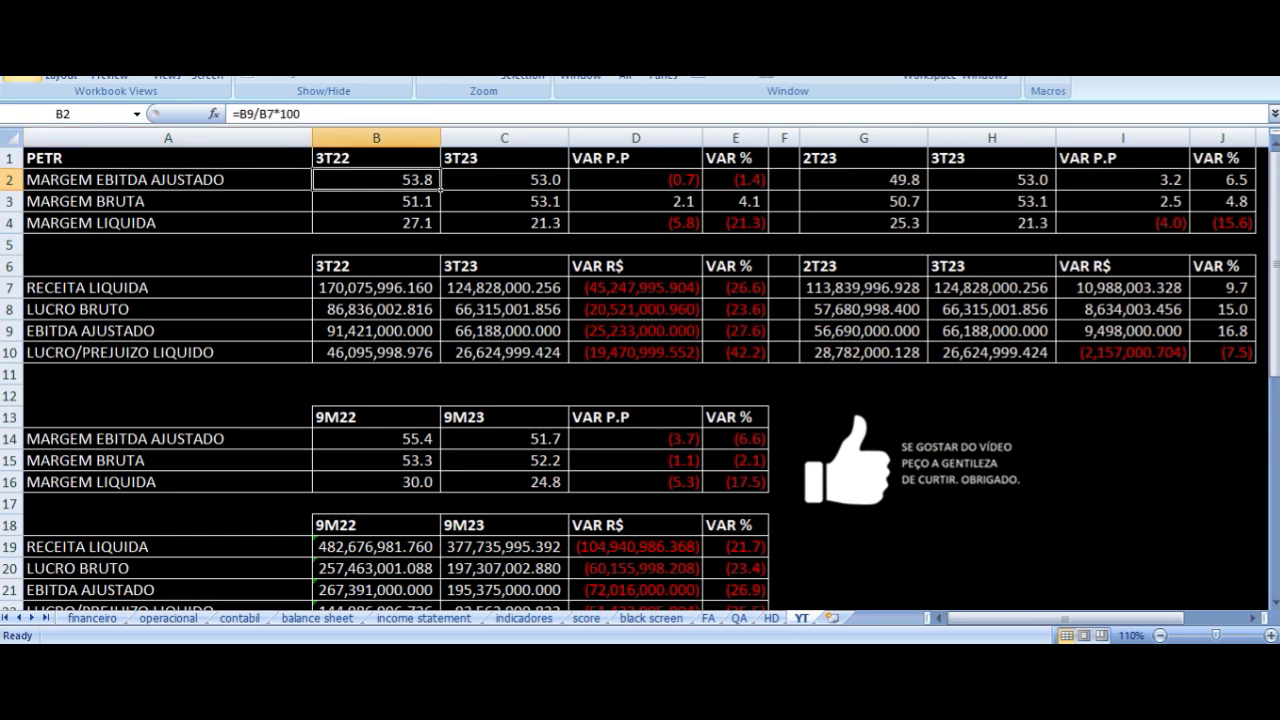
pyautogui.click(504, 180)
pyautogui.click(635, 180)
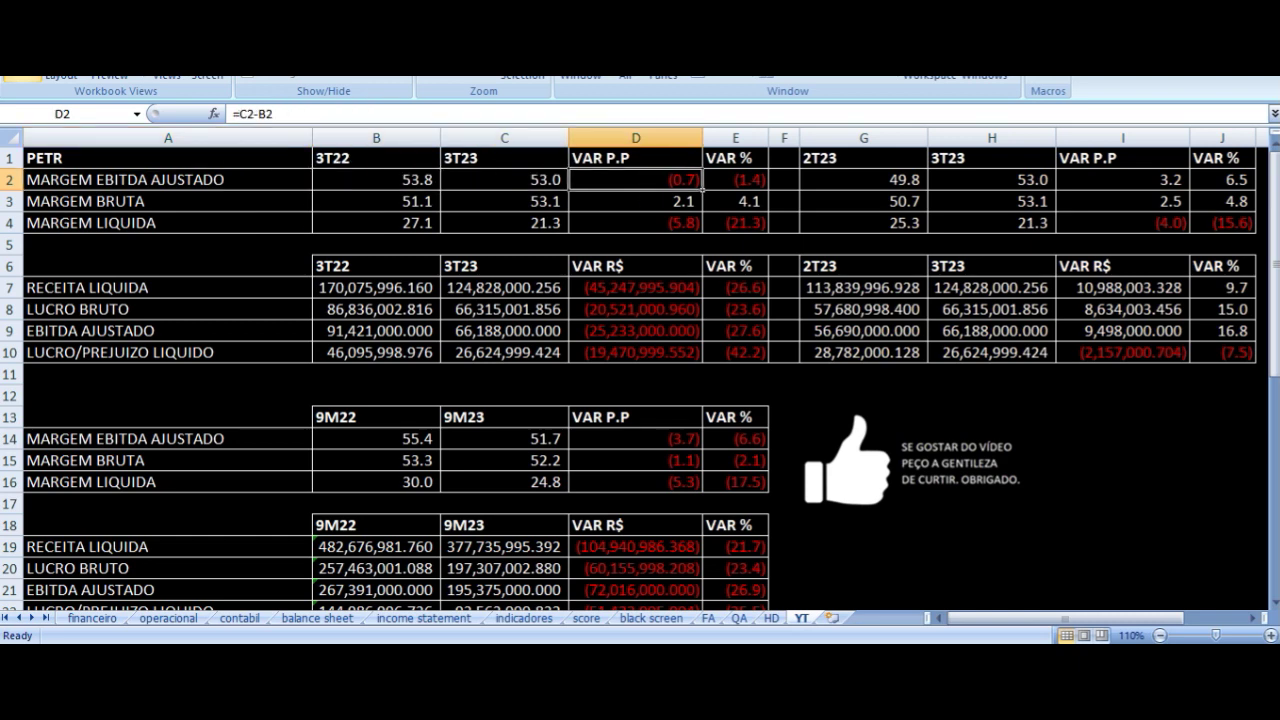
# - Review the quarterly MARGEM BRUTA in row 3, going through 3T22, 3T23 and the VAR P.P cell
pyautogui.press('Down')
pyautogui.press('Left')
pyautogui.press('Left')
pyautogui.press('Left')
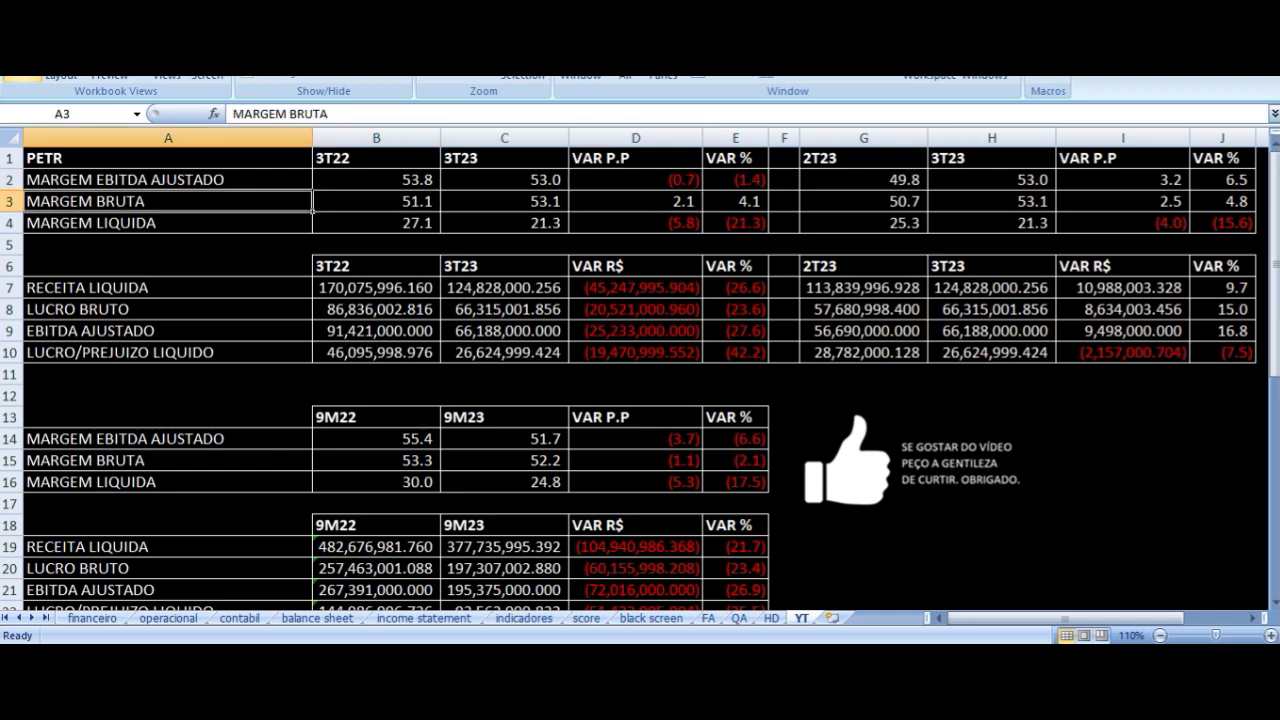
pyautogui.press('Right')
pyautogui.press('Right')
pyautogui.press('Left')
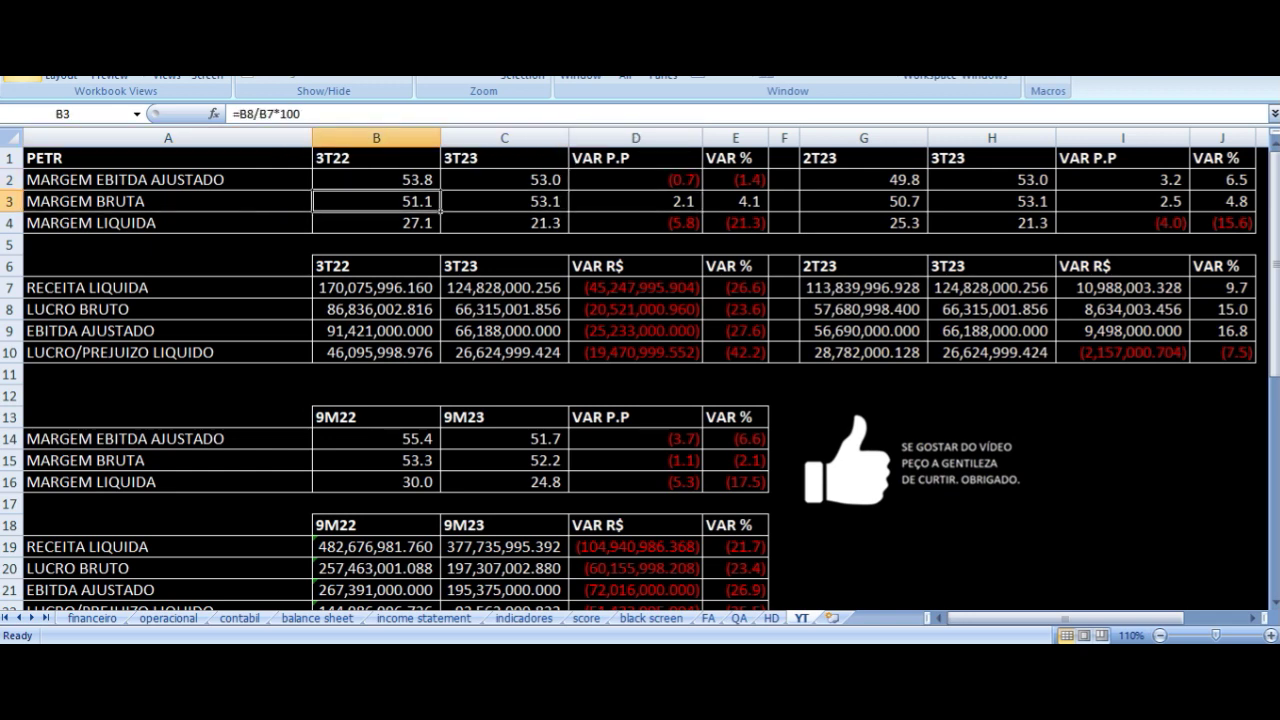
pyautogui.click(504, 201)
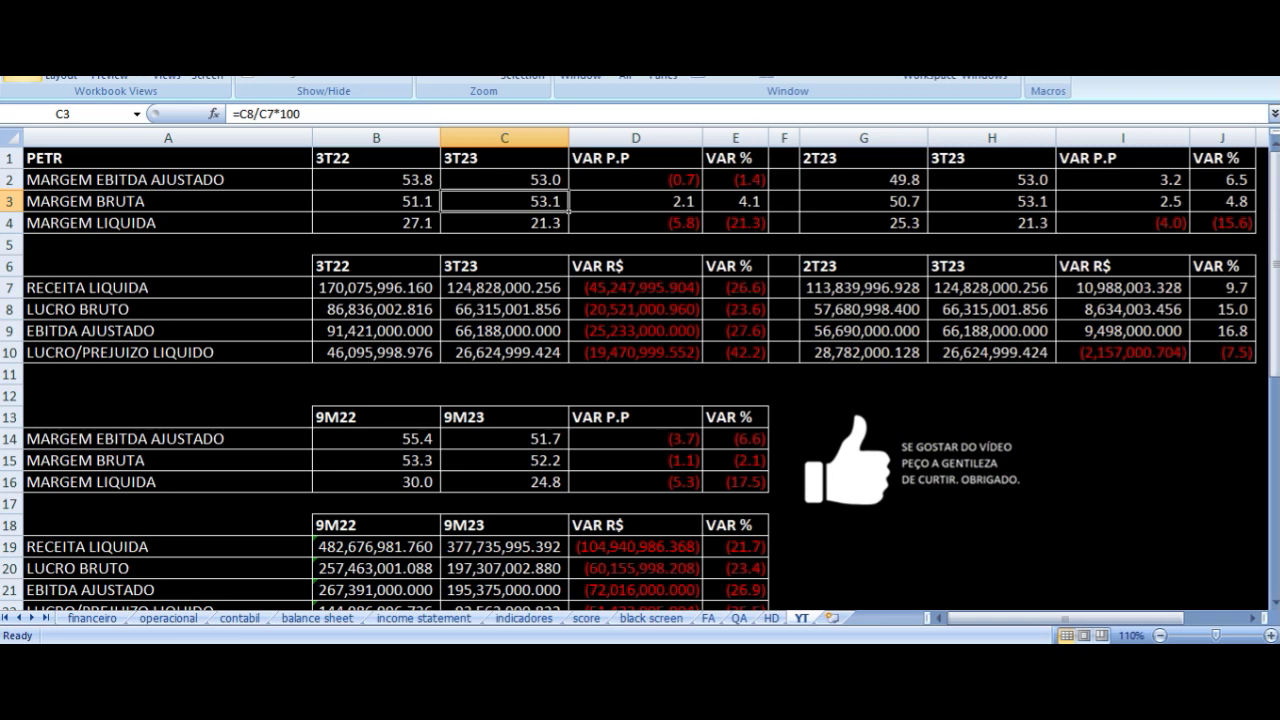
pyautogui.click(635, 201)
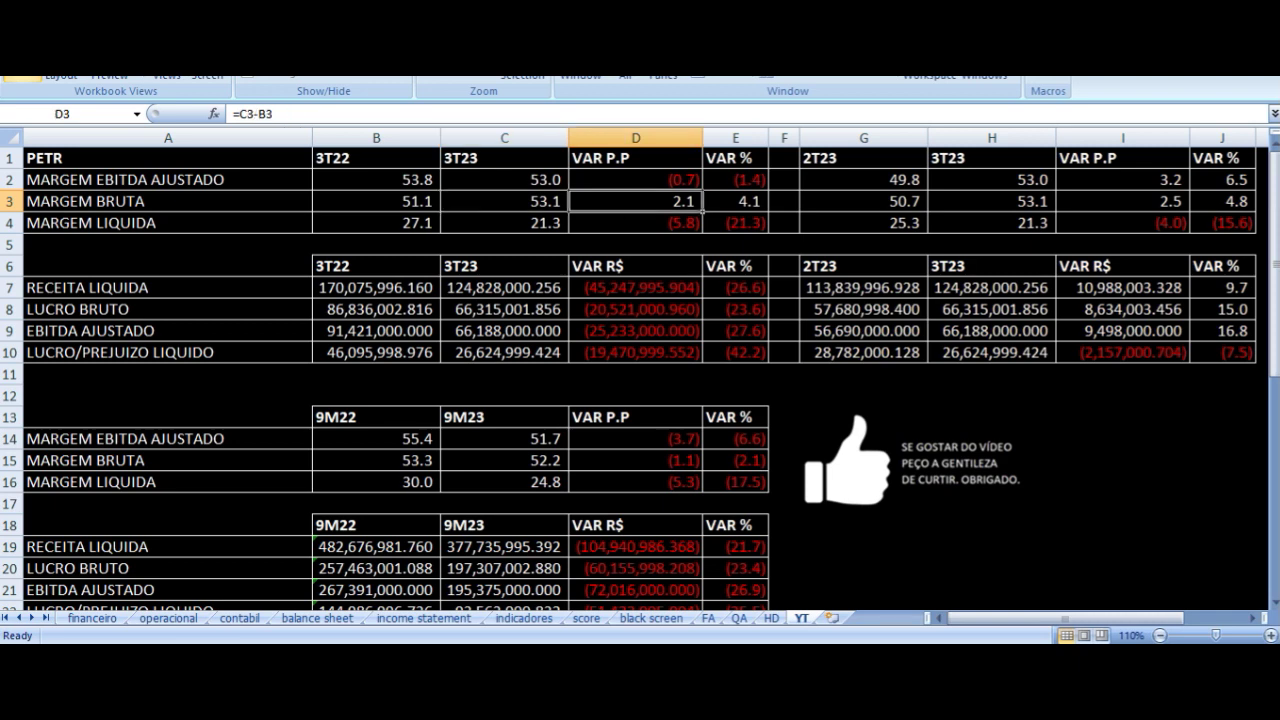
# - Review the quarterly MARGEM LIQUIDA in row 4, comparing 3T22 with 3T23 and checking the VAR P.P cell
pyautogui.press('Down')
pyautogui.press('Left')
pyautogui.press('Left')
pyautogui.press('Left')
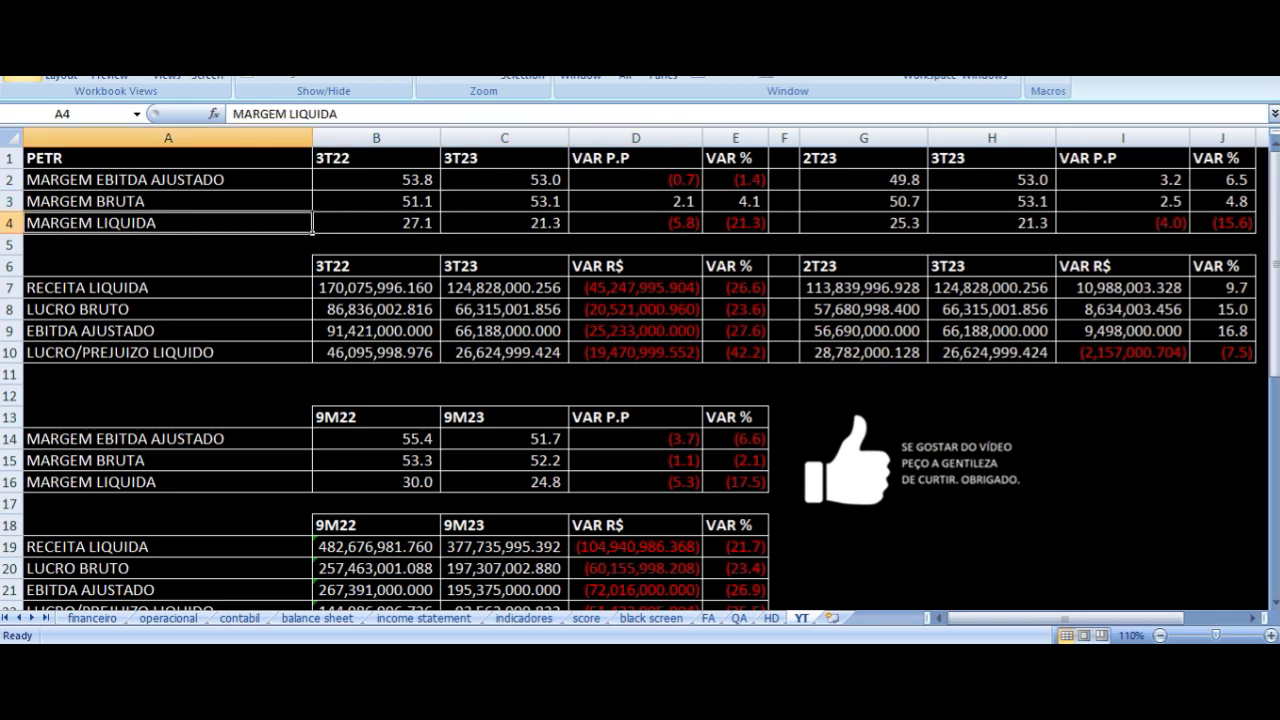
pyautogui.click(376, 222)
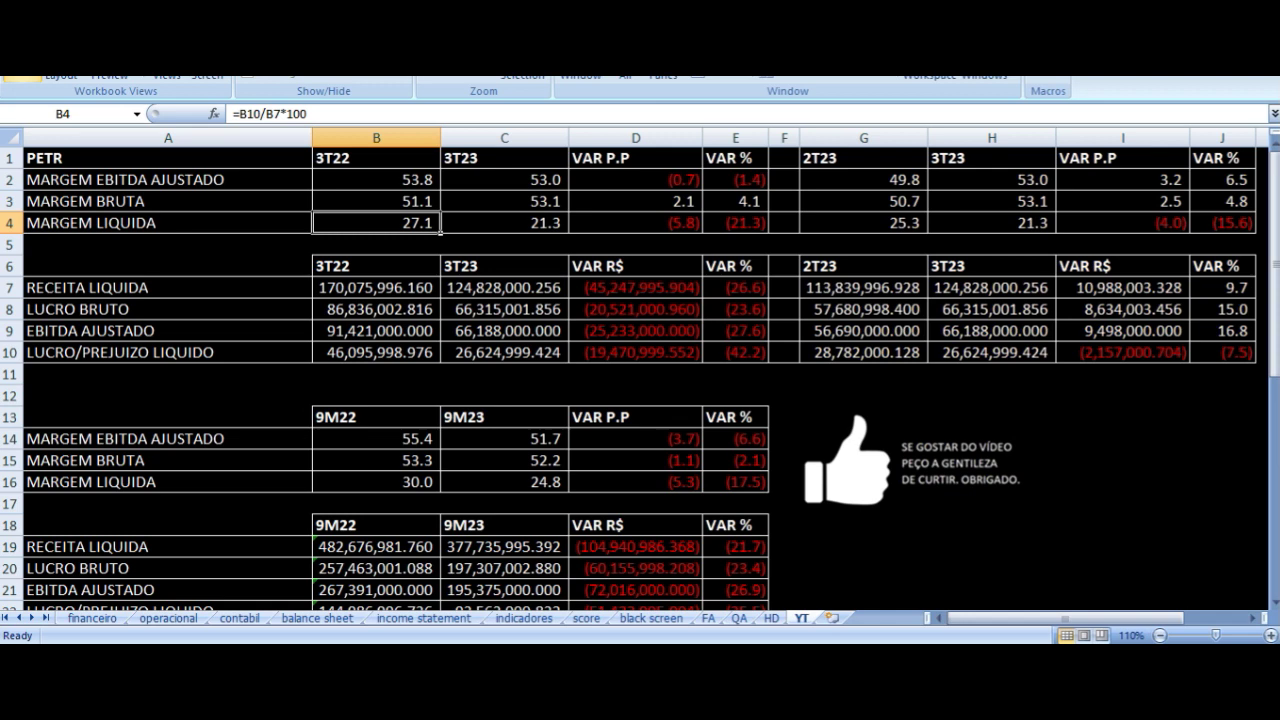
pyautogui.click(504, 222)
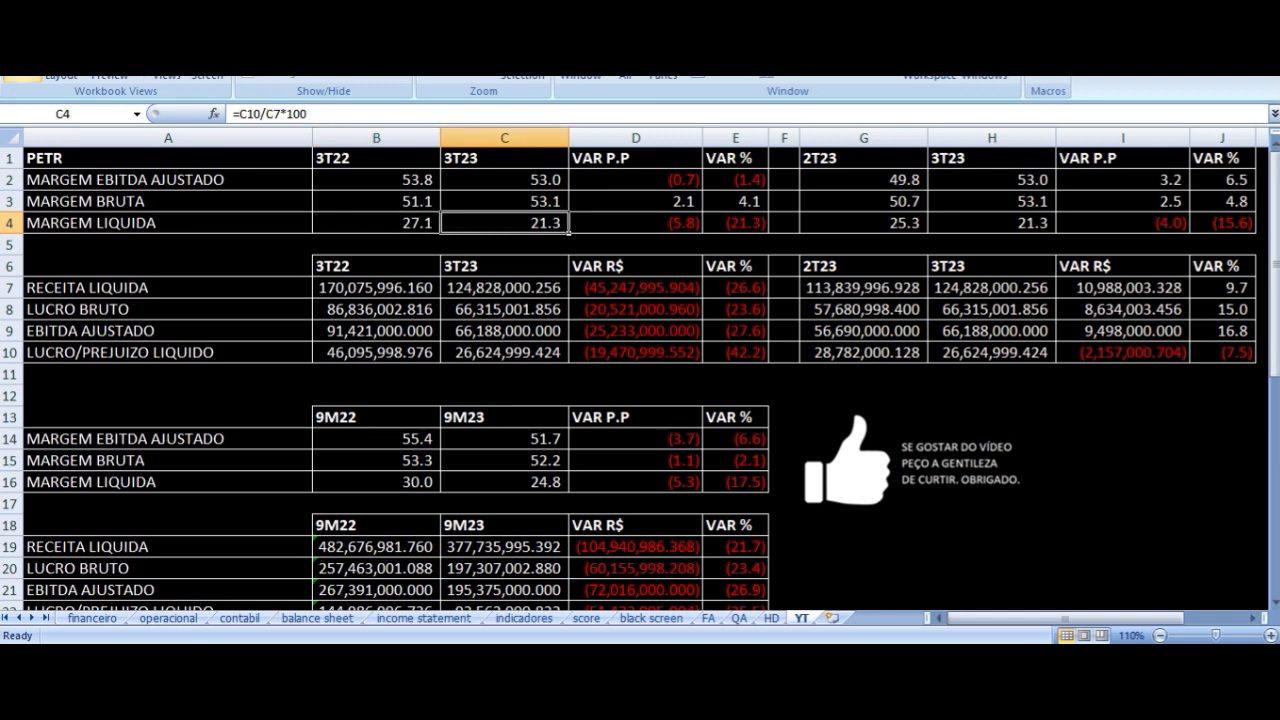
pyautogui.click(635, 222)
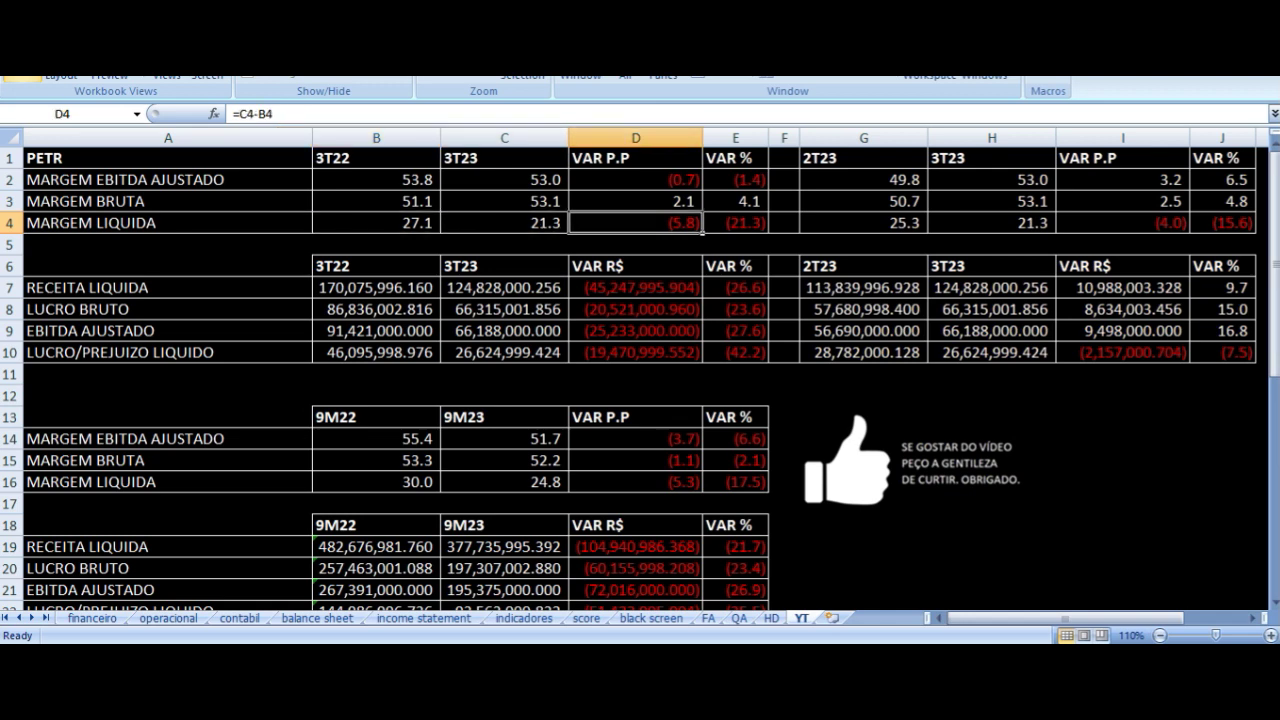
pyautogui.click(376, 222)
pyautogui.click(167, 222)
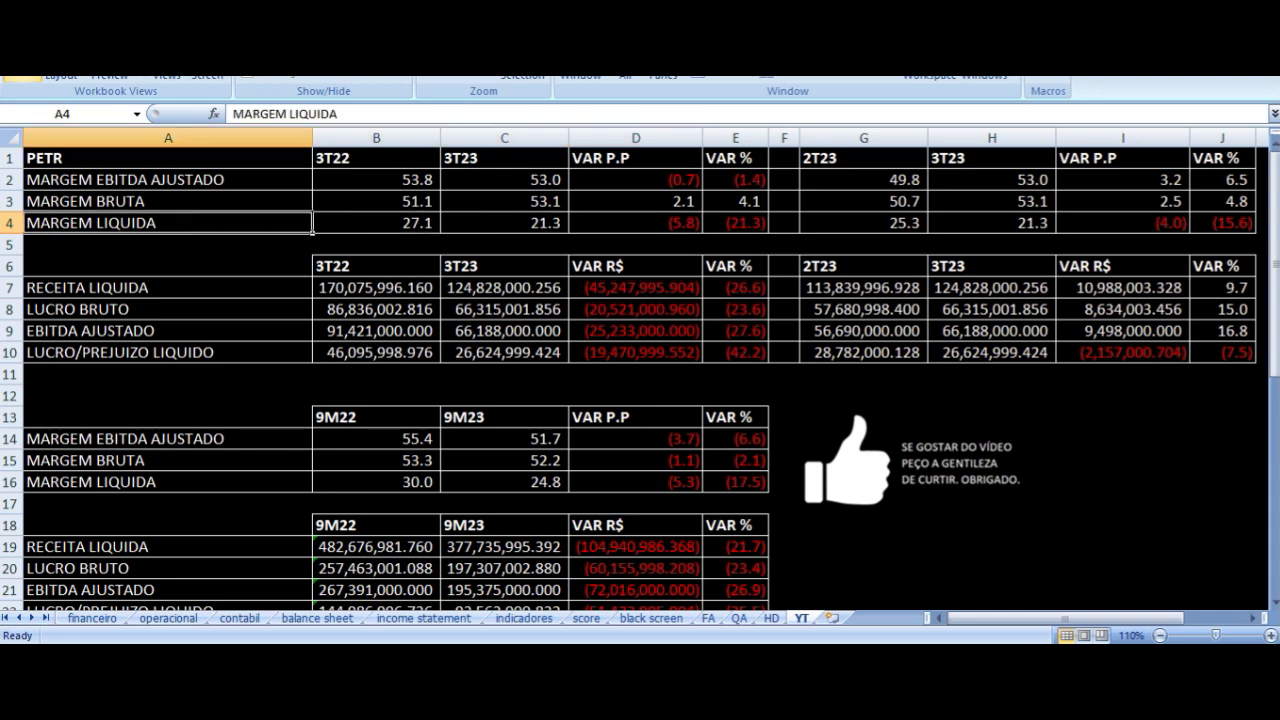
pyautogui.click(376, 222)
pyautogui.click(504, 222)
# - Review the quarterly RECEITA LIQUIDA in row 7, from 3T22 and 3T23 through to its percentage variation
pyautogui.click(504, 244)
pyautogui.press('Down')
pyautogui.press('Down')
pyautogui.press('Left')
pyautogui.press('Left')
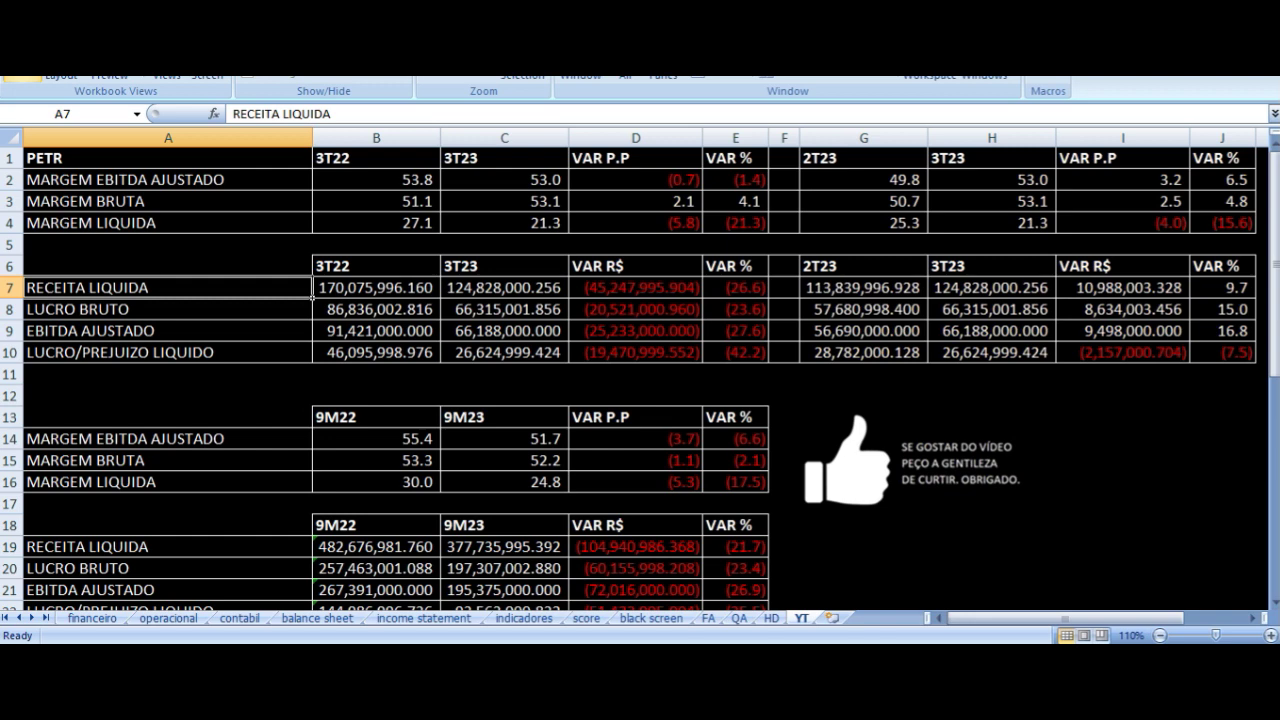
pyautogui.click(376, 287)
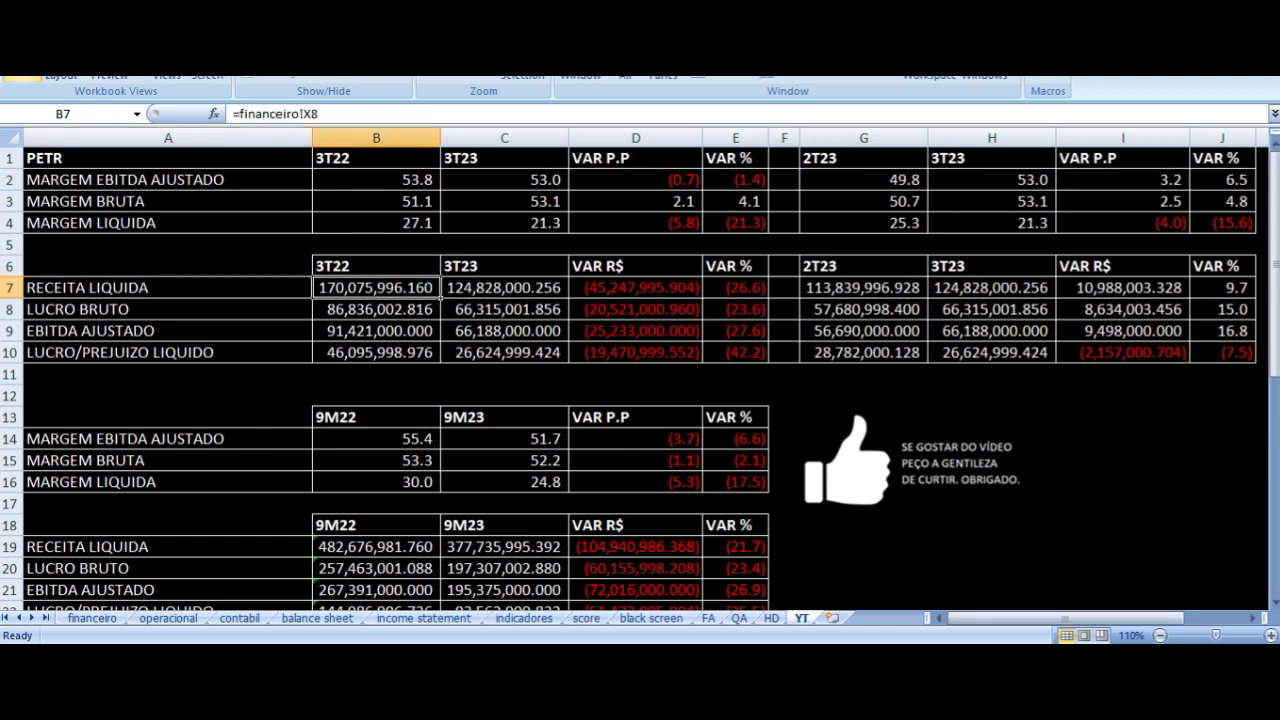
pyautogui.click(504, 287)
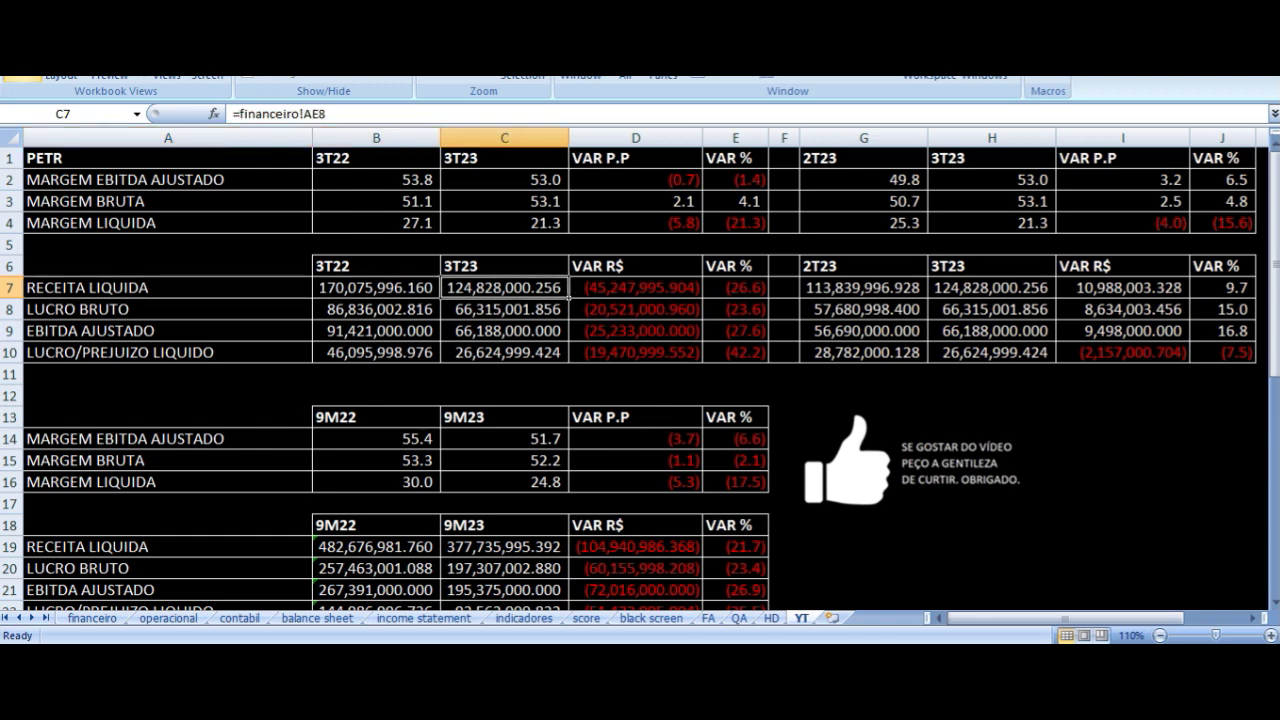
pyautogui.press('Up')
pyautogui.press('Down')
pyautogui.press('Right')
pyautogui.press('Right')
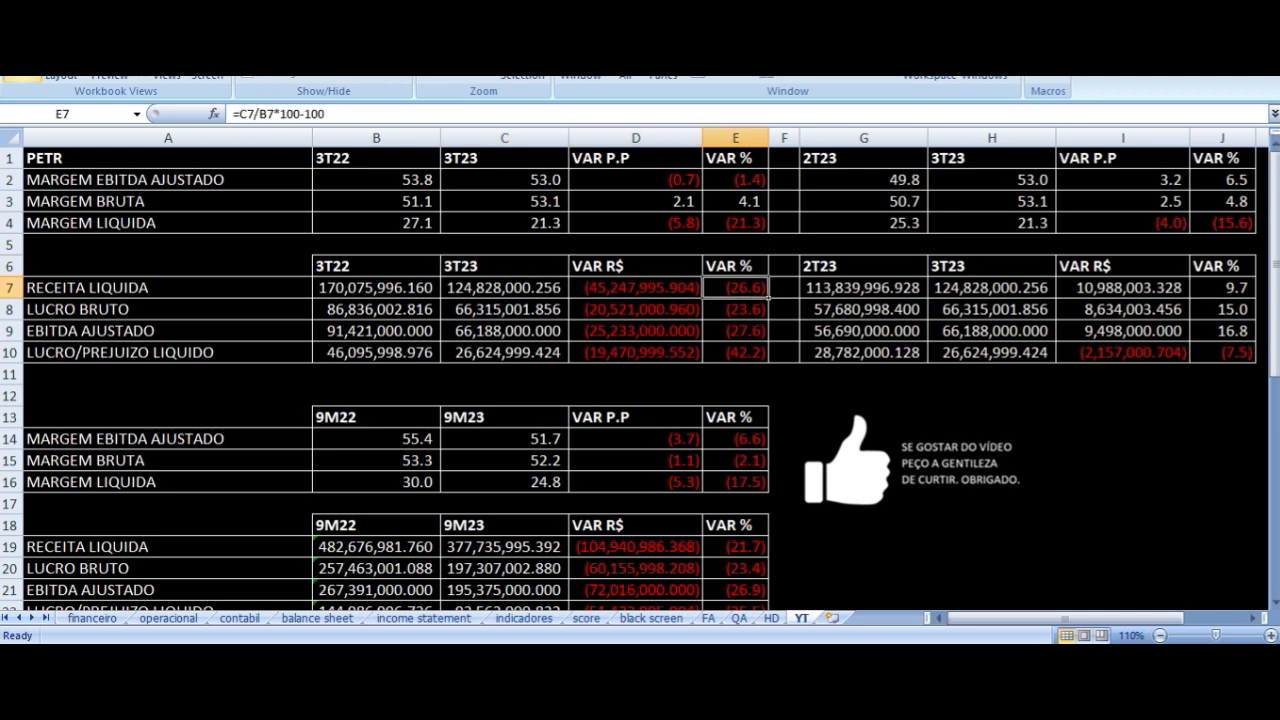
# - Review the quarterly LUCRO BRUTO in row 8, from 3T22 and 3T23 through to its percentage variation
pyautogui.press('Down')
pyautogui.press('Left')
pyautogui.press('Left')
pyautogui.press('Left')
pyautogui.press('Left')
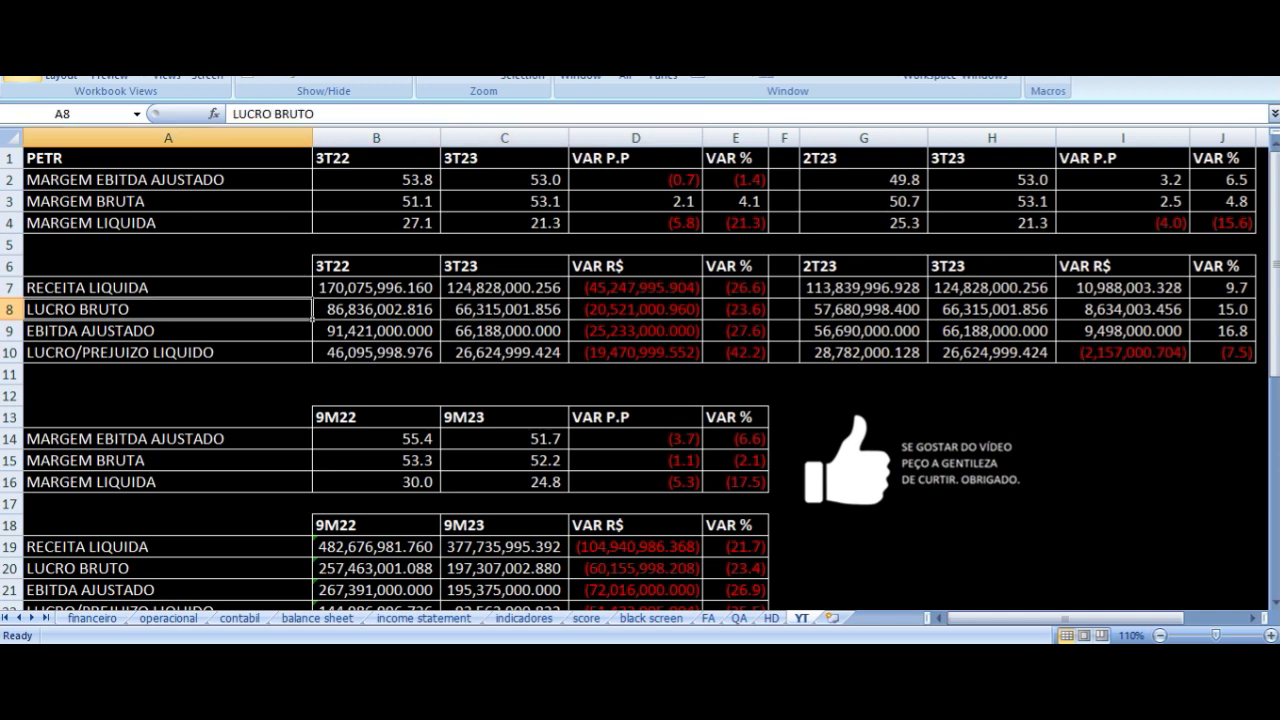
pyautogui.press('Right')
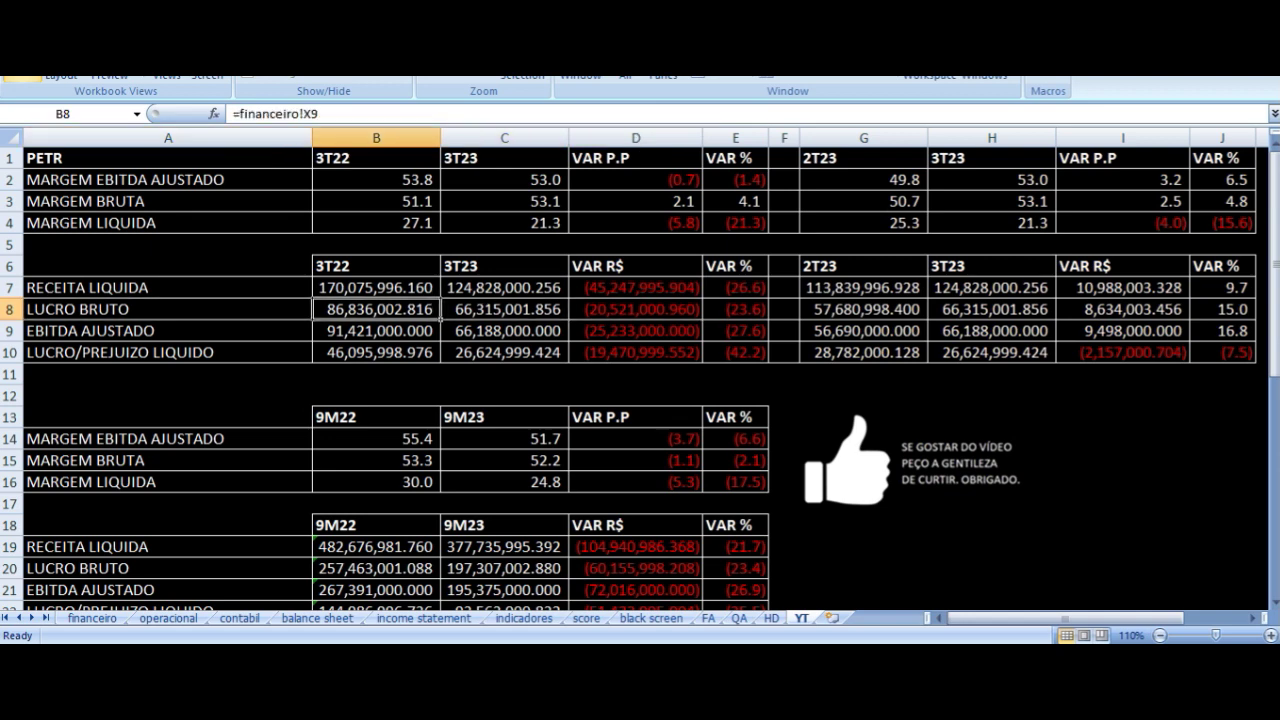
pyautogui.press('Right')
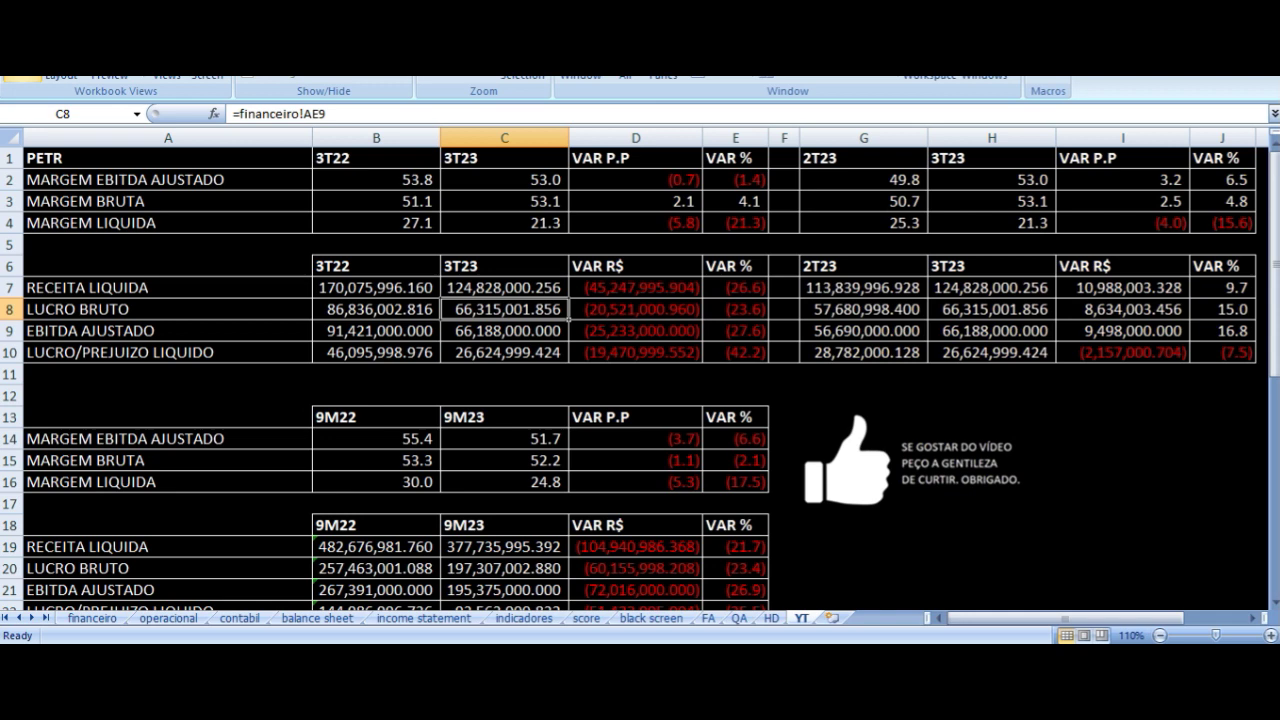
pyautogui.press('Right')
pyautogui.press('Right')
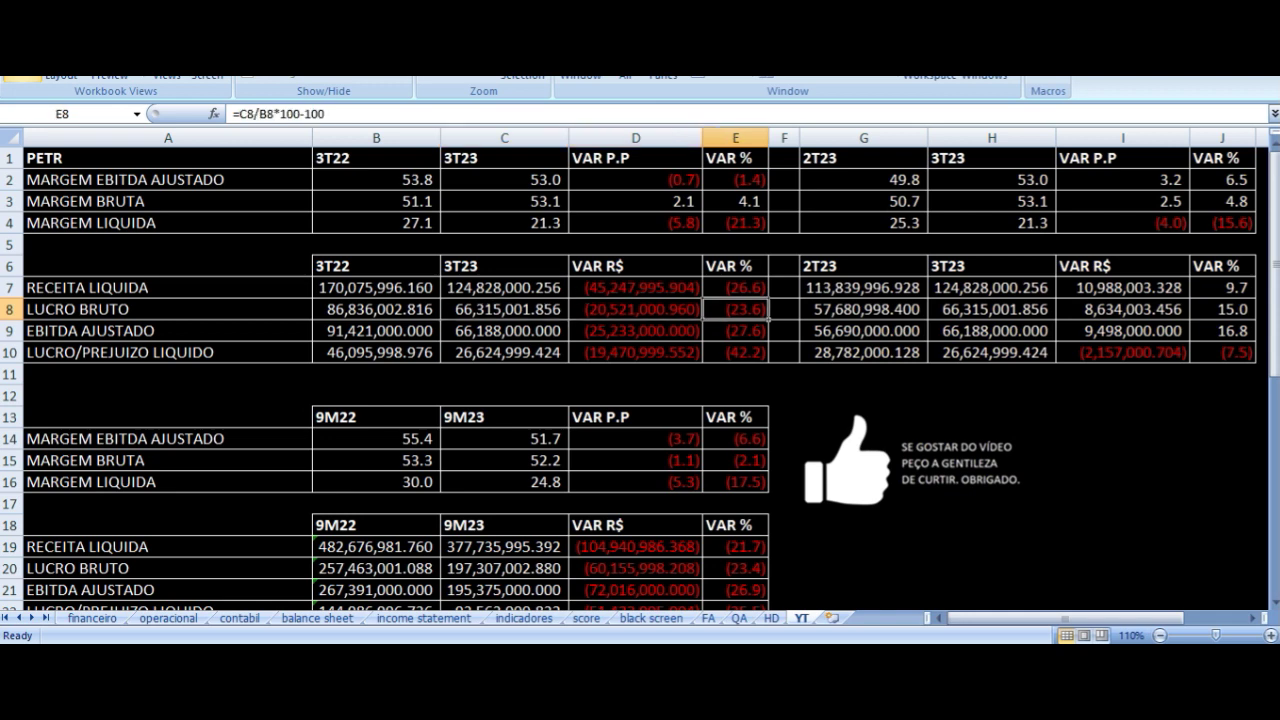
# - Review the quarterly EBITDA AJUSTADO in row 9, from 3T22 and 3T23 through to its percentage variation
pyautogui.press('Down')
pyautogui.press('Left')
pyautogui.press('Left')
pyautogui.press('Left')
pyautogui.press('Left')
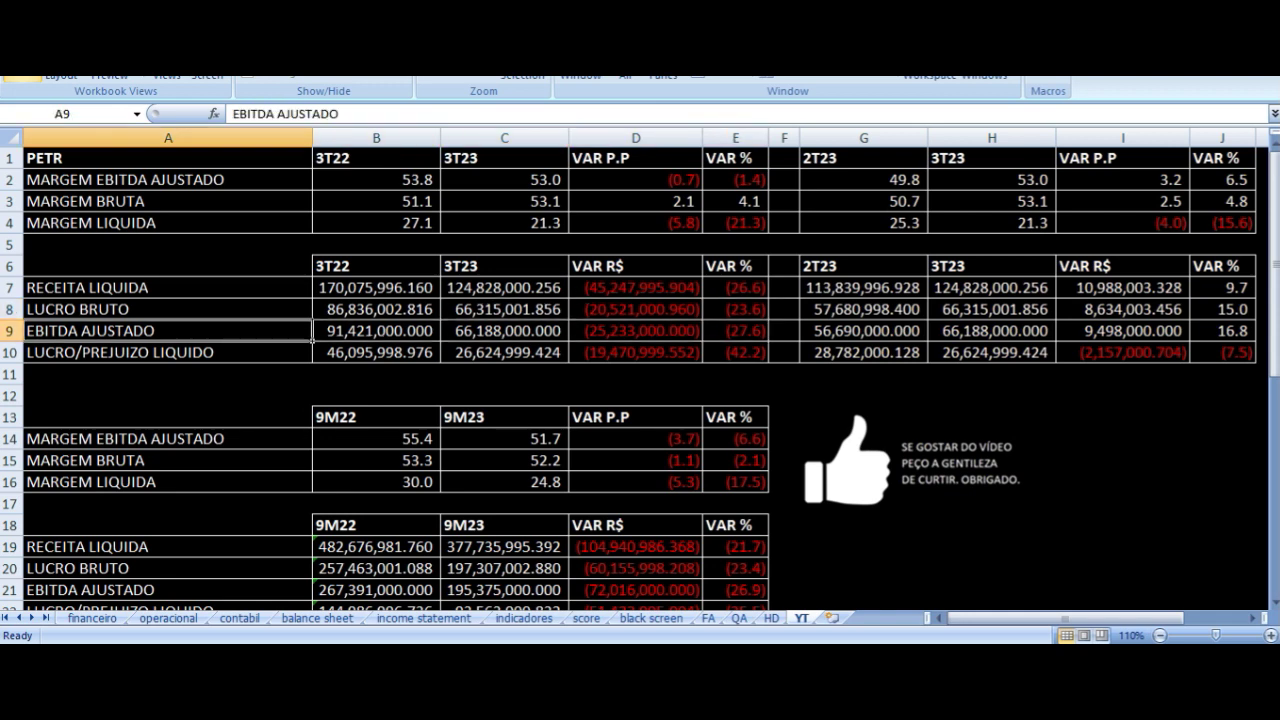
pyautogui.press('Right')
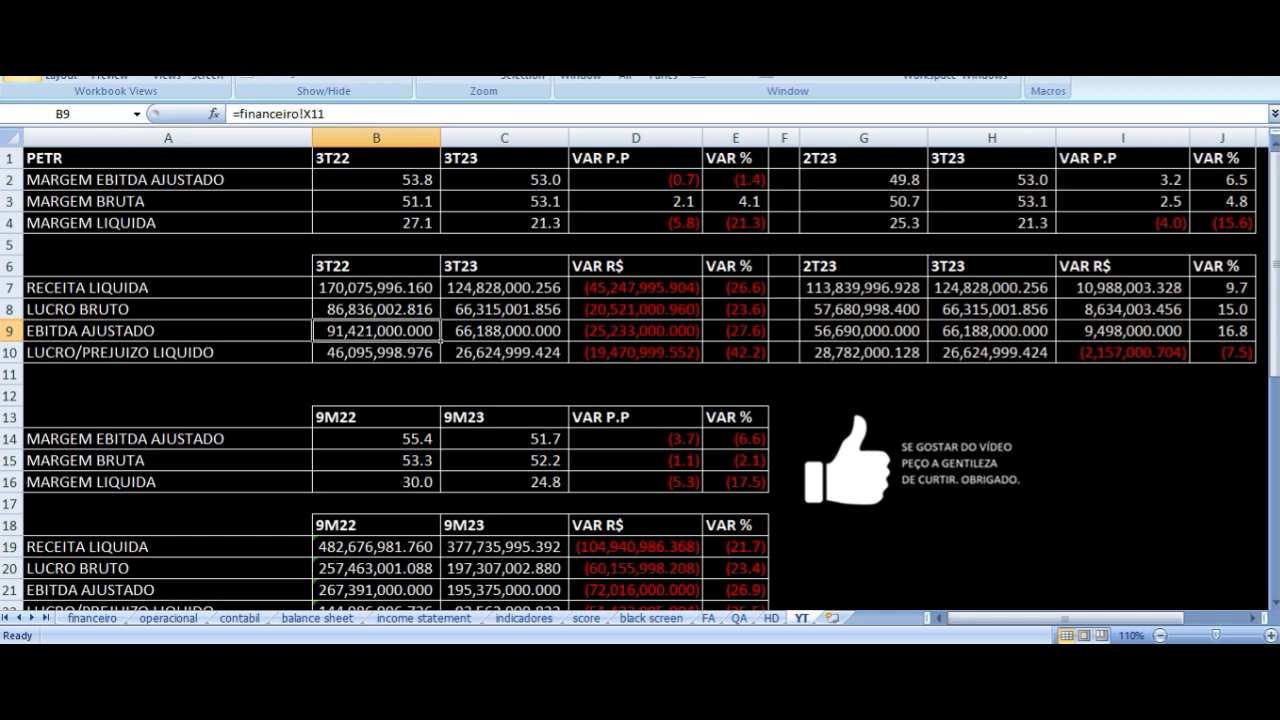
pyautogui.press('Right')
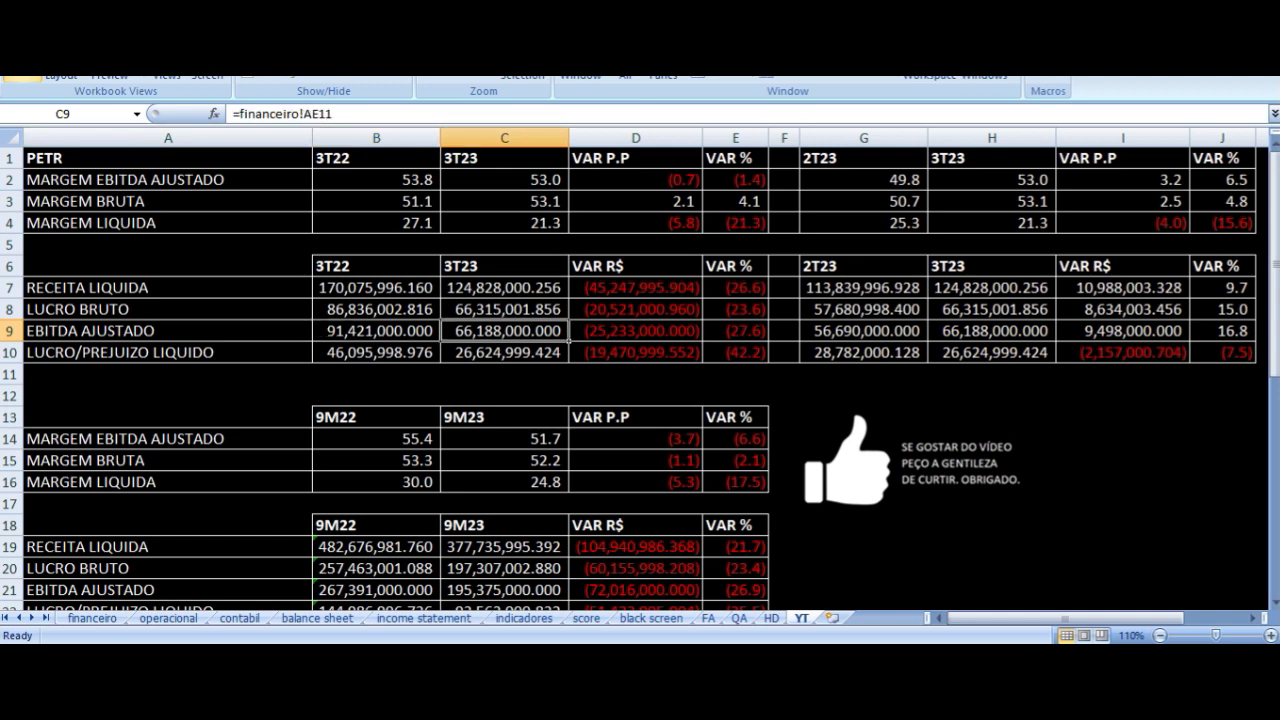
pyautogui.press('Right')
pyautogui.press('Right')
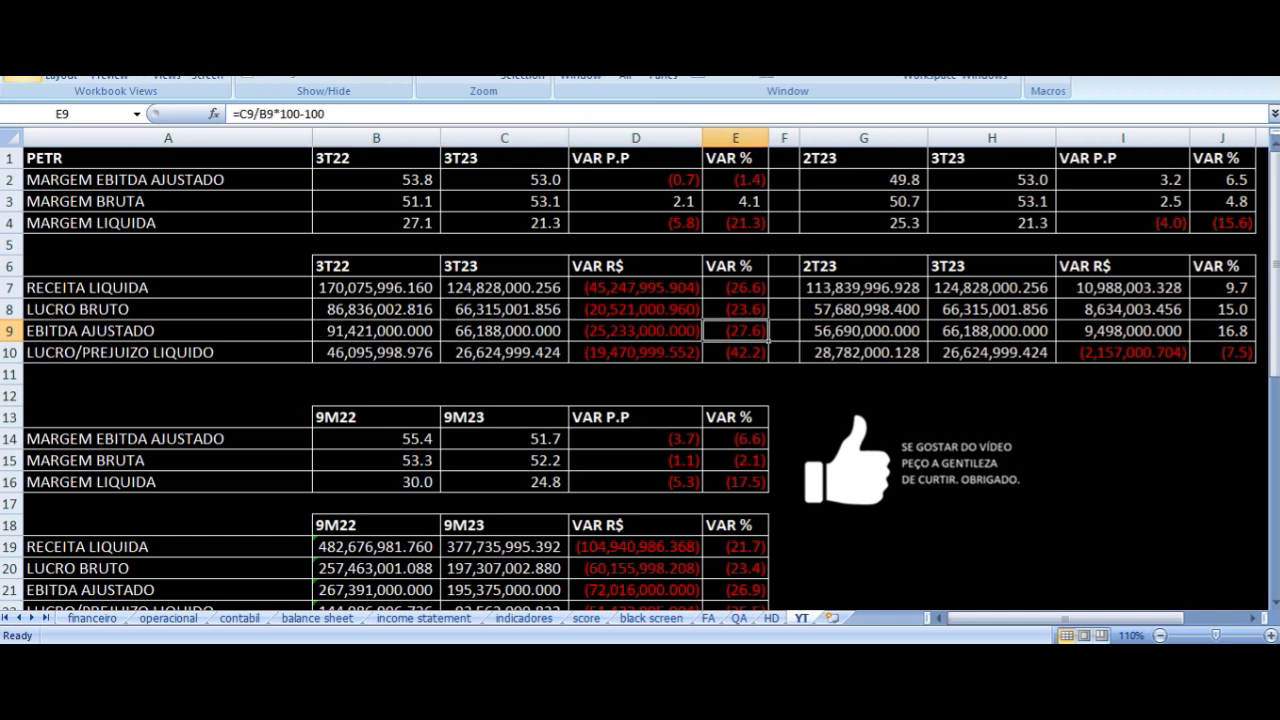
# - Review the quarterly LUCRO/PREJUIZO LIQUIDO in row 10, from 3T22 and 3T23 through to its percentage variation
pyautogui.press('Down')
pyautogui.press('Left')
pyautogui.press('Left')
pyautogui.press('Left')
pyautogui.press('Left')
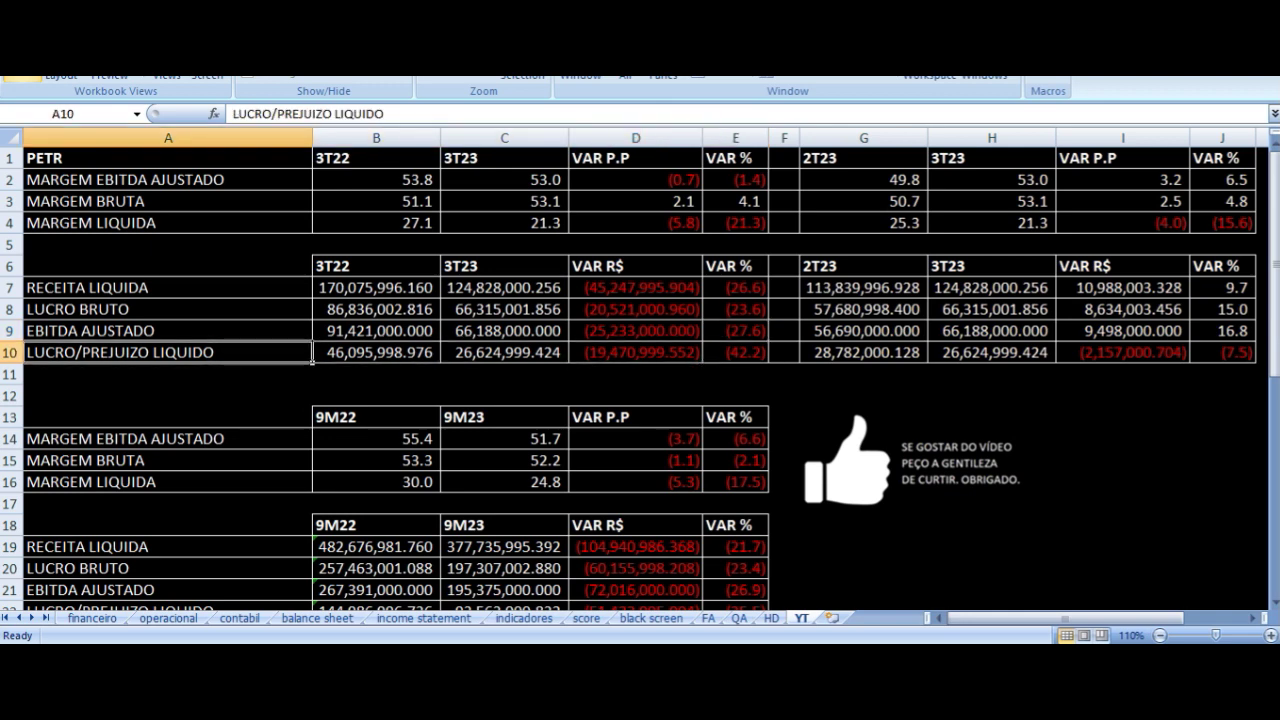
pyautogui.press('Right')
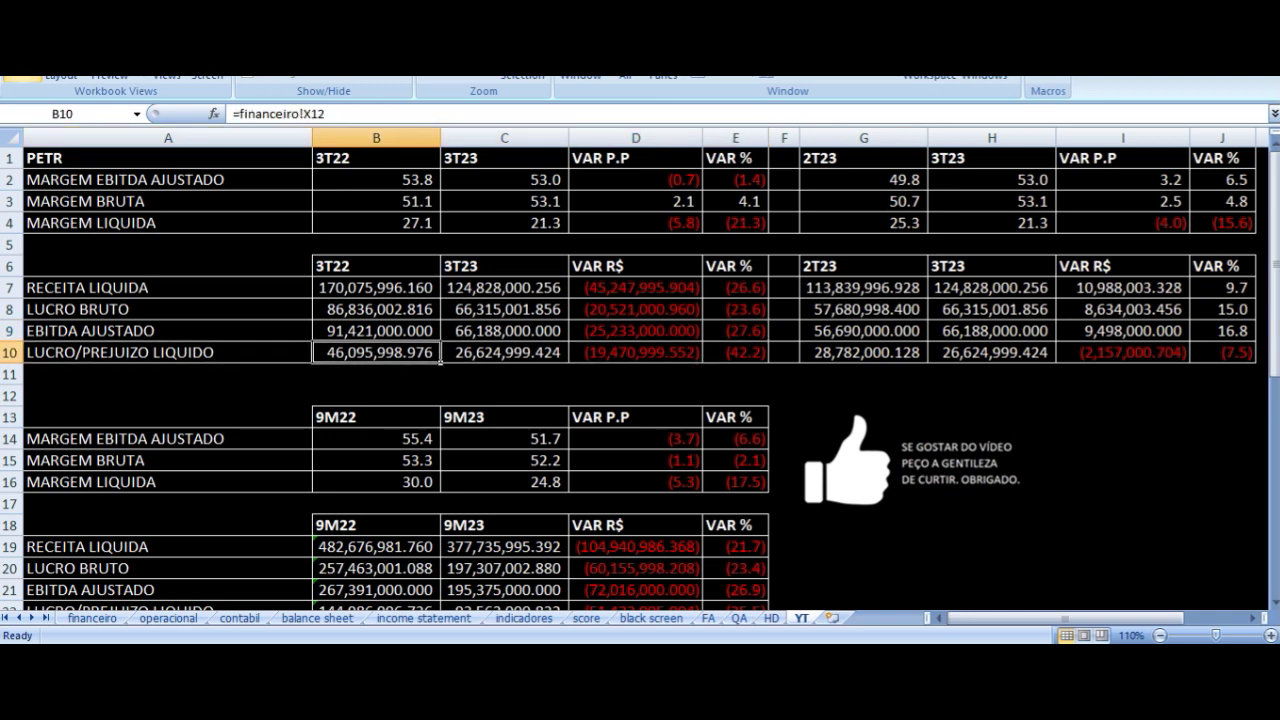
pyautogui.press('Right')
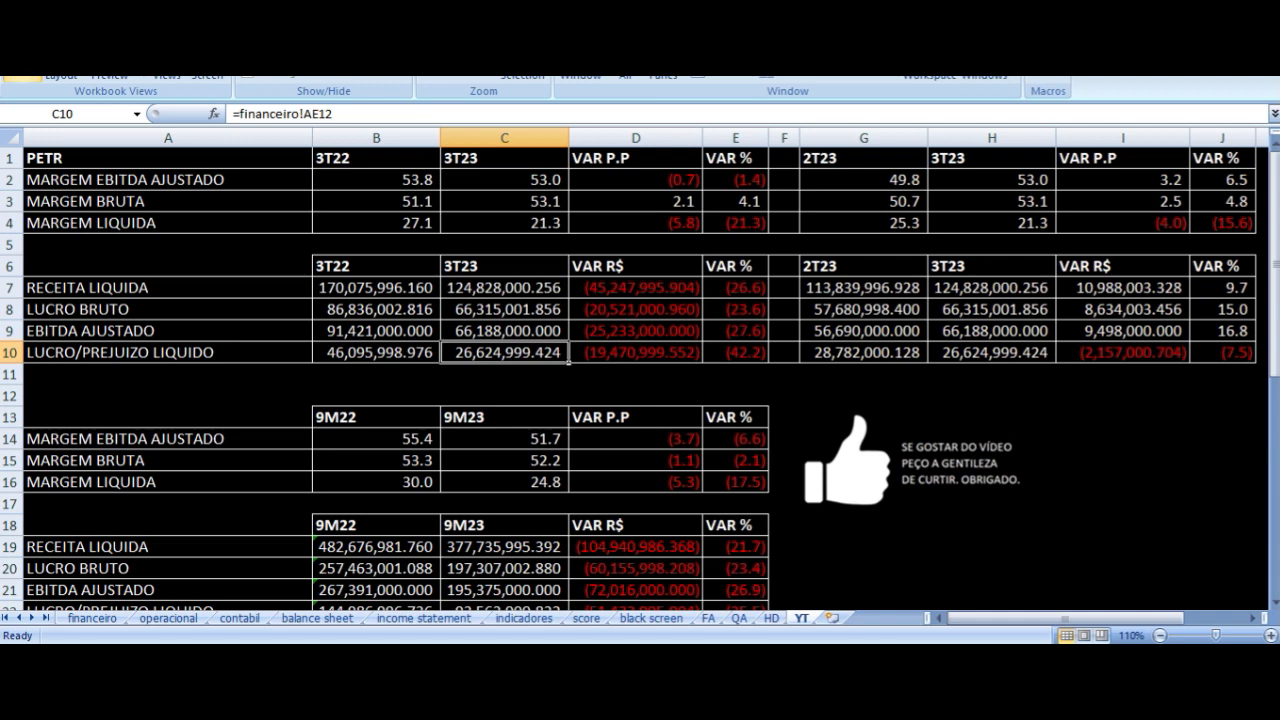
pyautogui.press('Right')
pyautogui.press('Right')
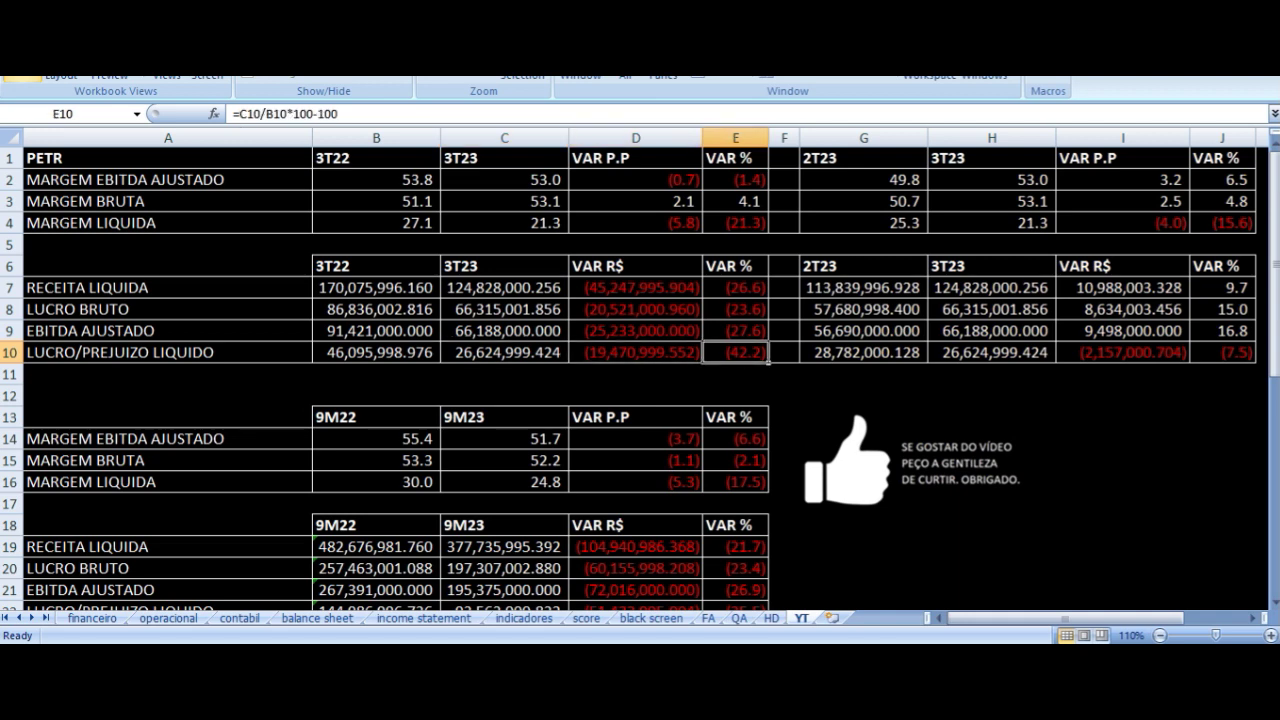
# - Go to the quarter-on-quarter margin comparison and check its 2T23 and 3T23 headers in row 1
pyautogui.press('Up')
pyautogui.press('Up')
pyautogui.press('Up')
pyautogui.press('Up')
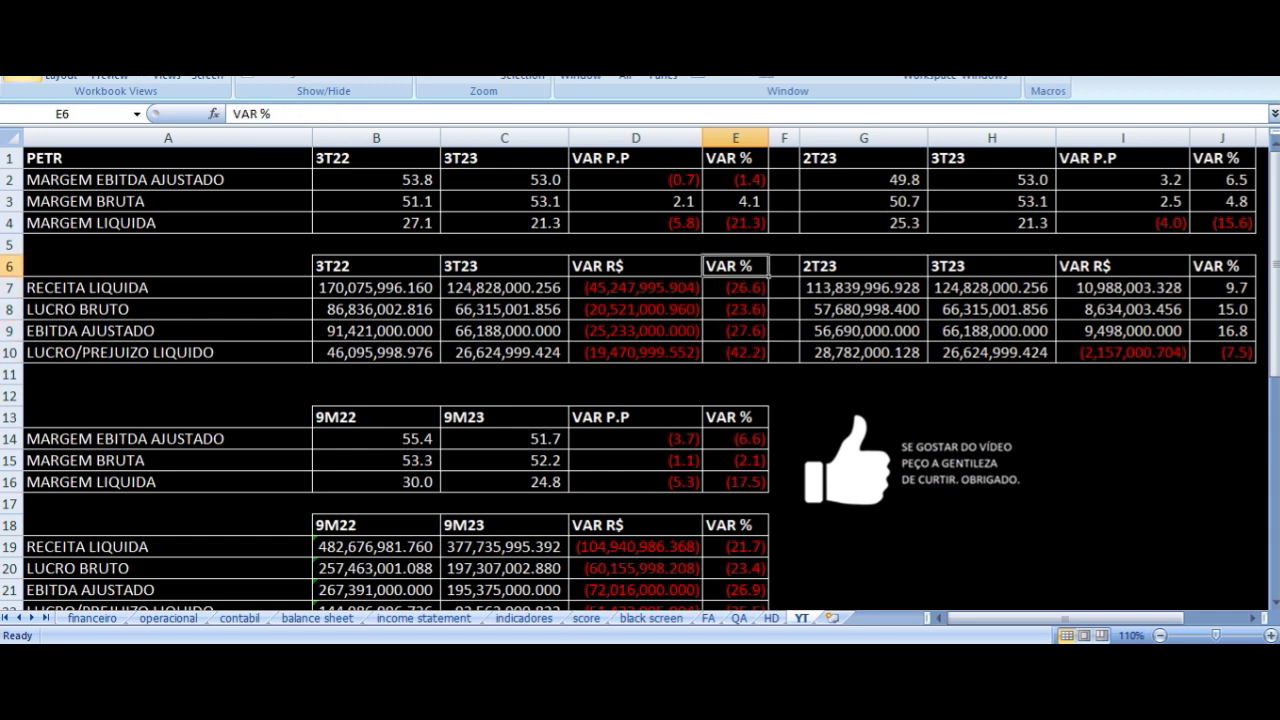
pyautogui.press('Up')
pyautogui.press('Right')
pyautogui.press('Right')
pyautogui.press('Up')
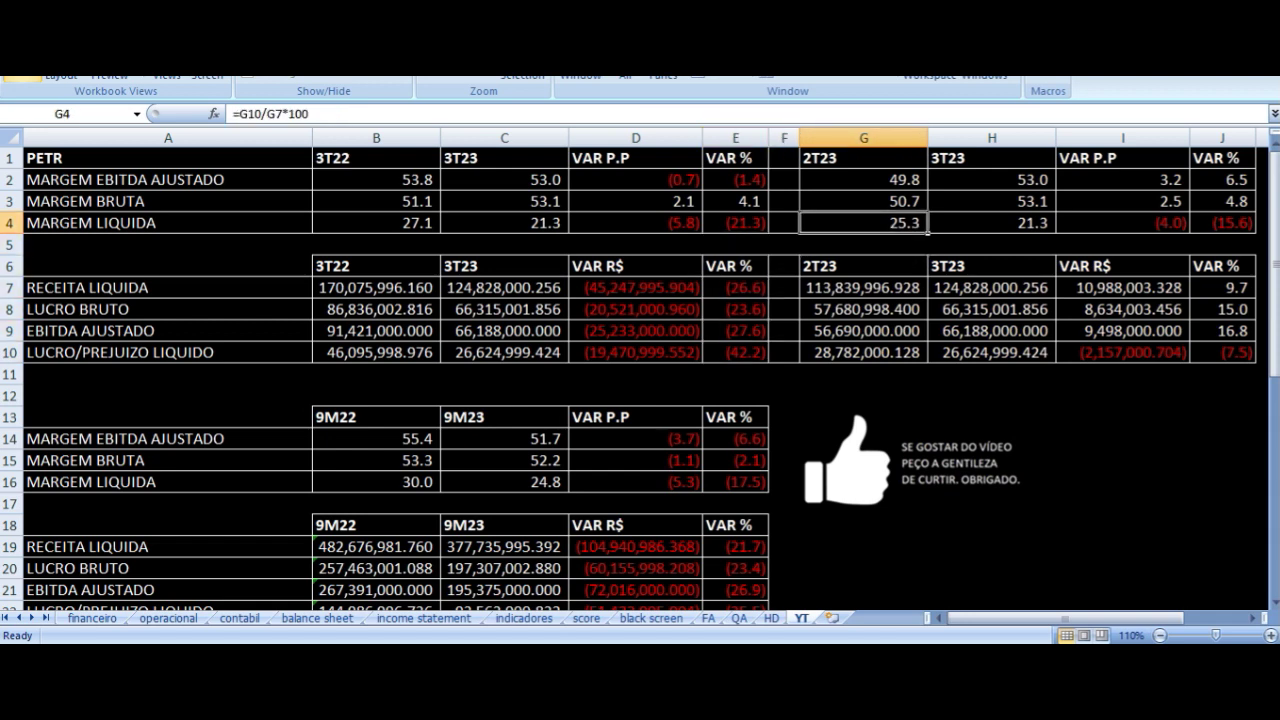
pyautogui.press('Up')
pyautogui.press('Up')
pyautogui.press('Up')
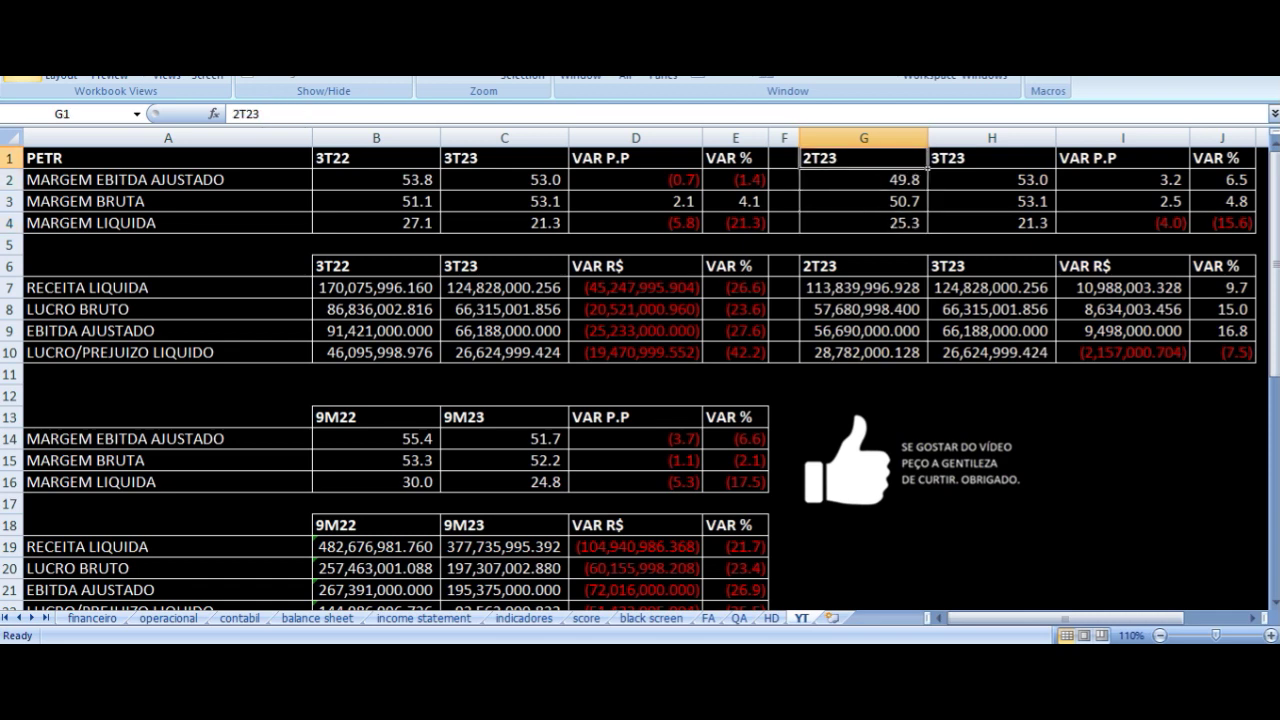
pyautogui.press('Right')
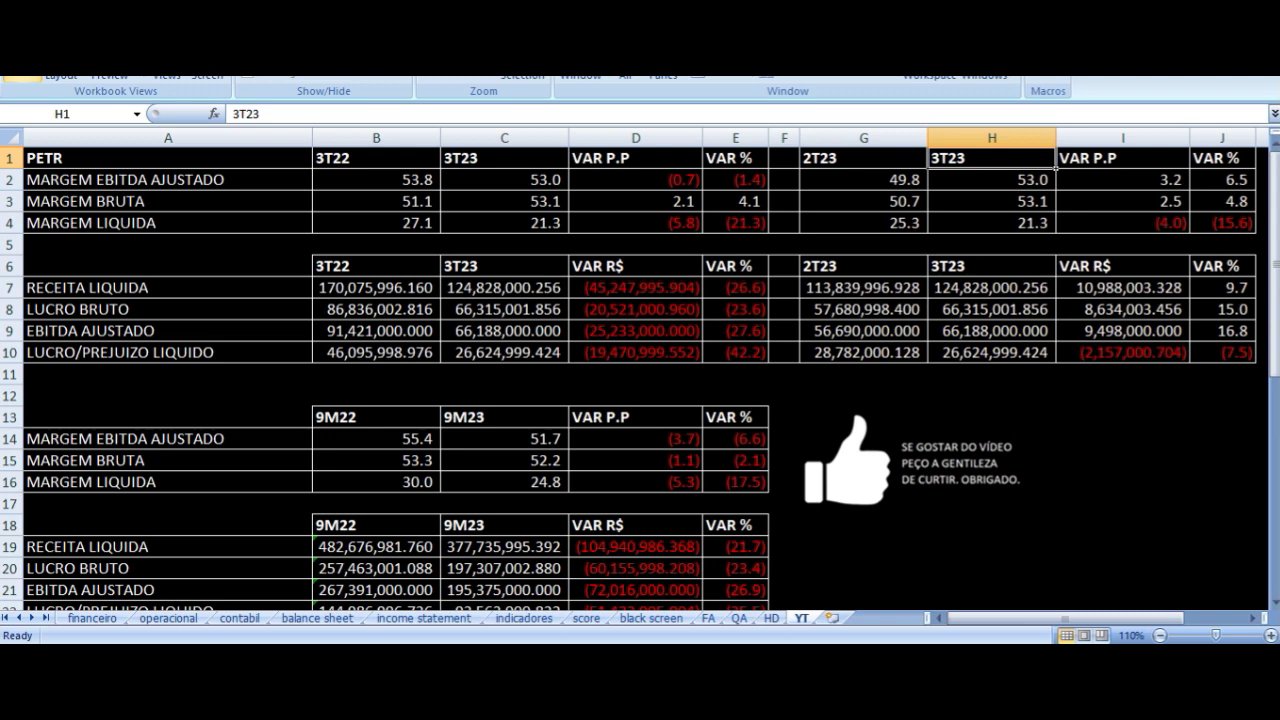
# - Review MARGEM EBITDA AJUSTADO in row 2, comparing 2T23 with 3T23 and checking the VAR P.P cell
pyautogui.press('Left')
pyautogui.press('Down')
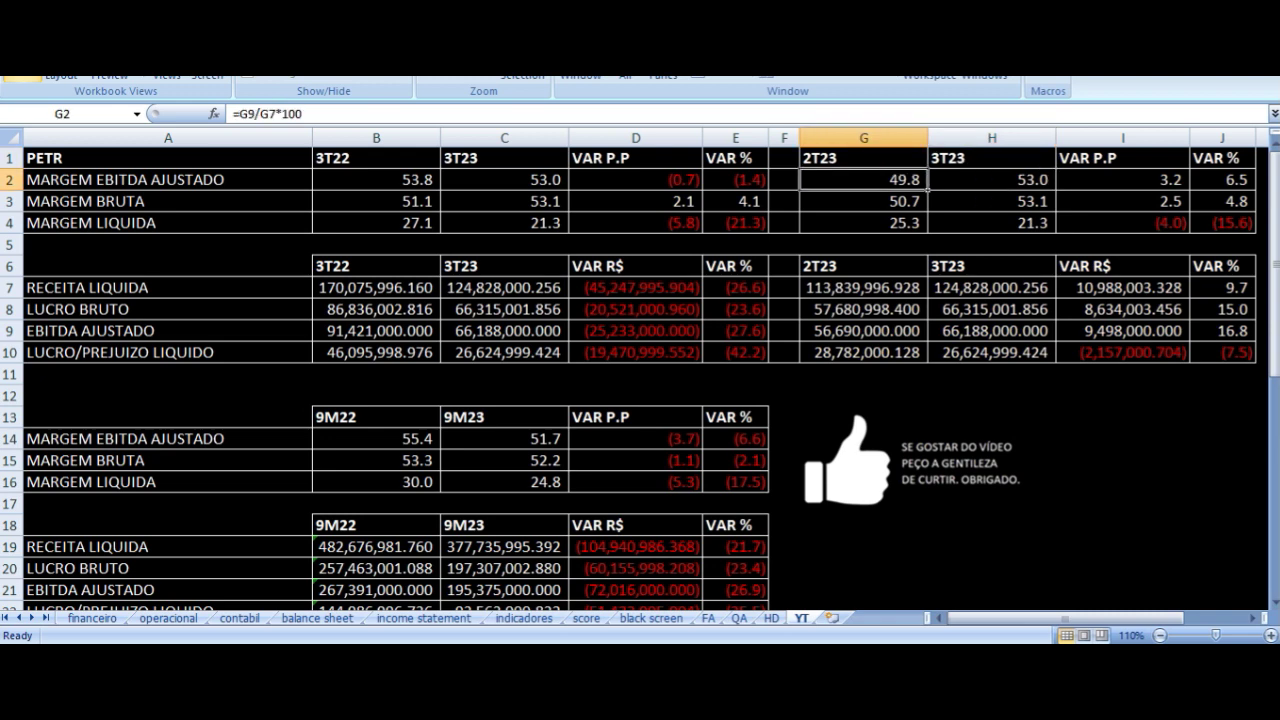
pyautogui.click(991, 180)
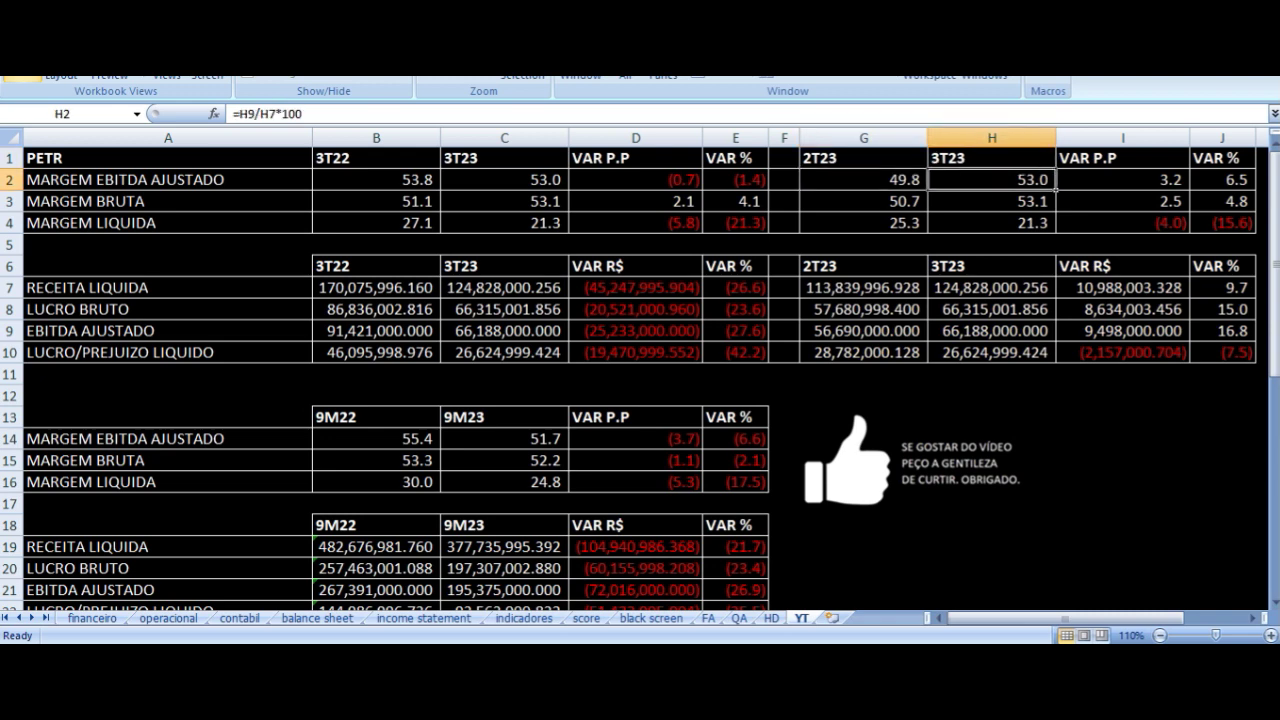
pyautogui.click(1122, 180)
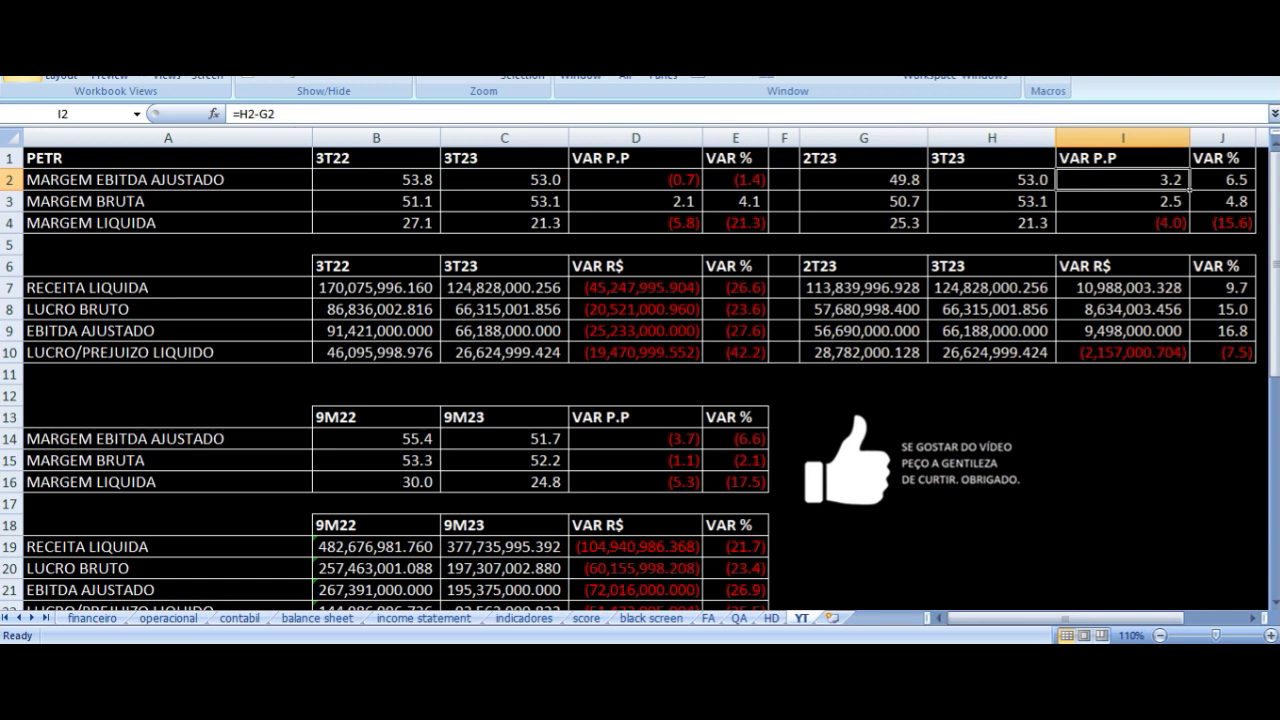
# - Review MARGEM BRUTA in row 3, comparing 2T23 with 3T23 and checking the VAR P.P cell
pyautogui.press('Down')
pyautogui.press('Left')
pyautogui.press('Left')
pyautogui.press('Left')
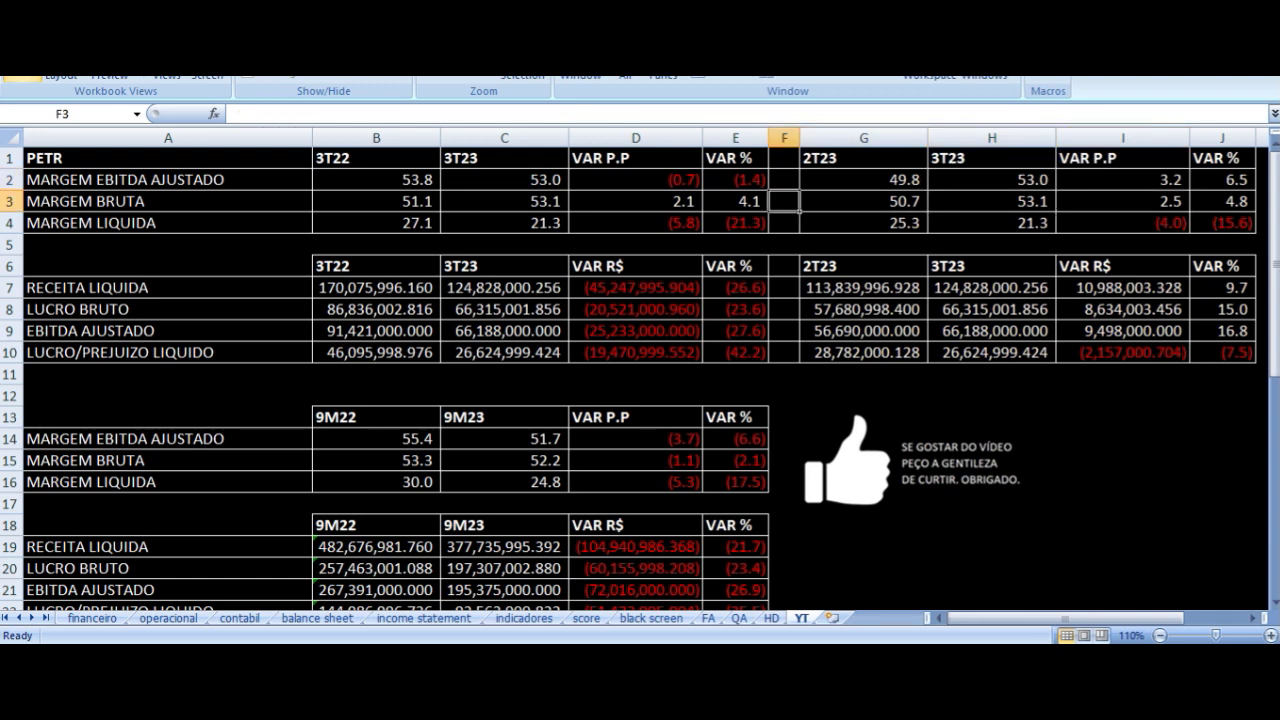
pyautogui.press('Right')
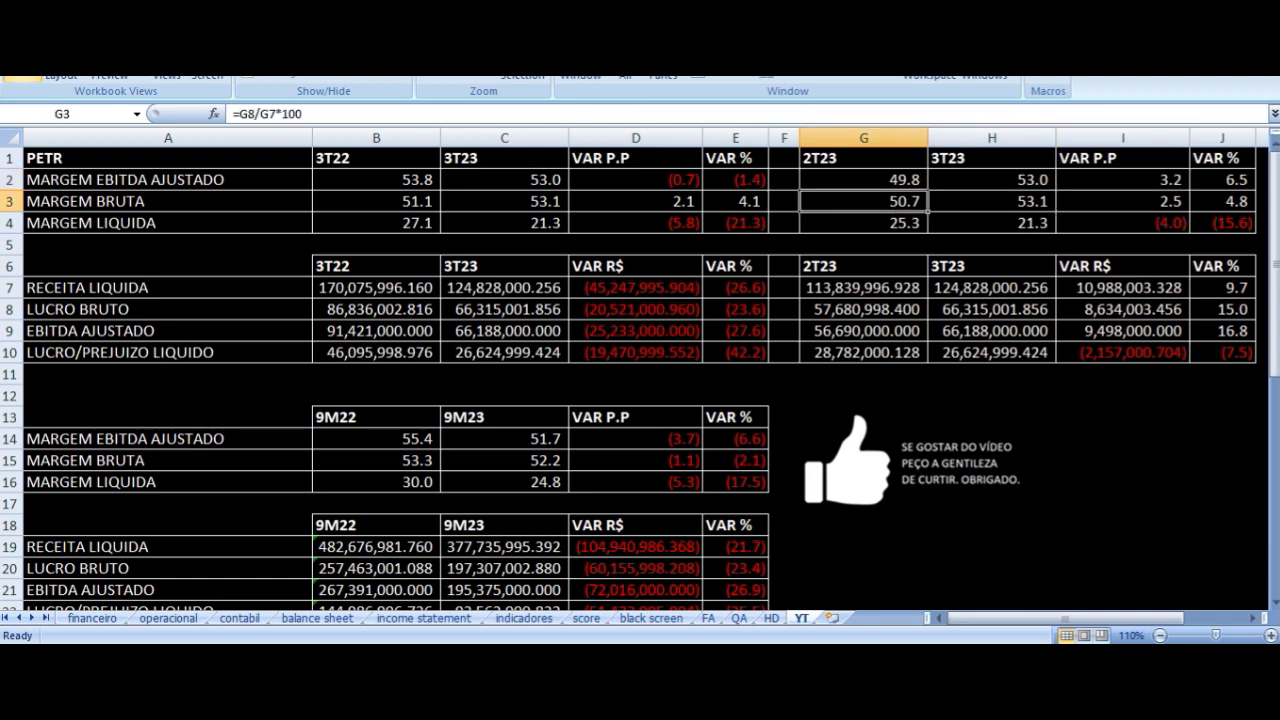
pyautogui.press('Right')
pyautogui.press('Right')
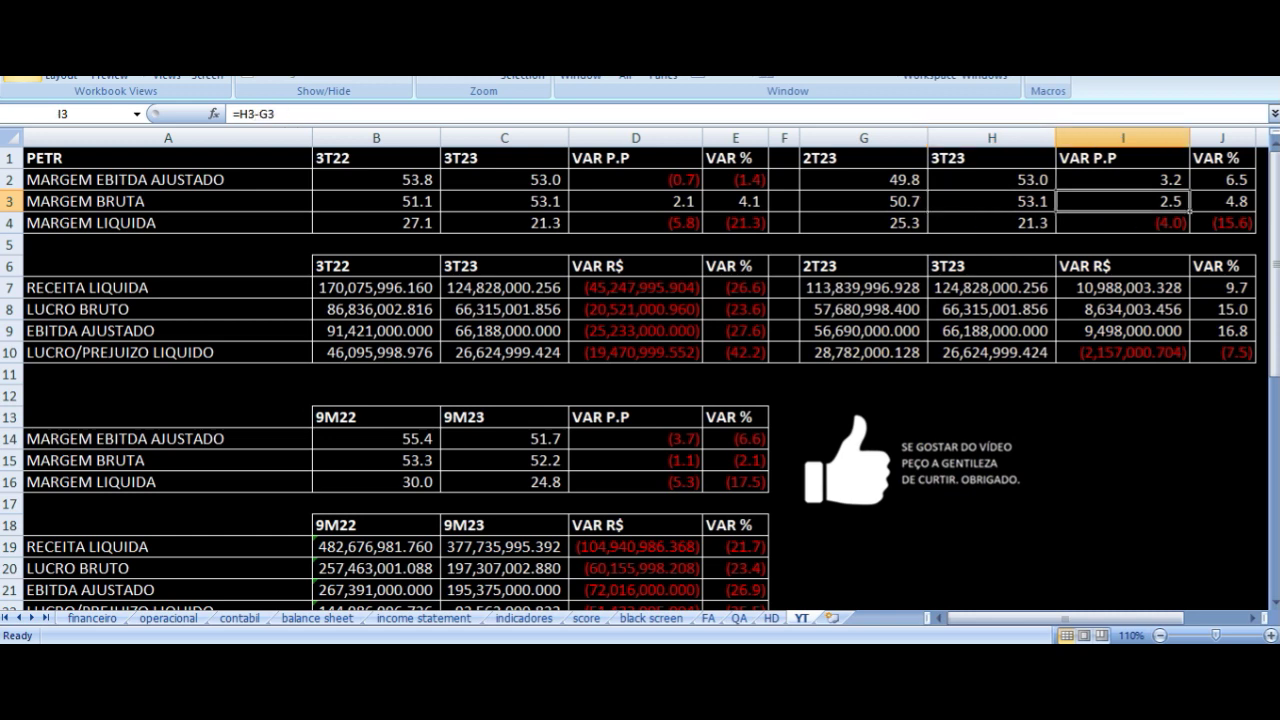
# - Review MARGEM LIQUIDA in row 4, comparing 2T23 with 3T23 and checking the VAR P.P cell
pyautogui.press('Down')
pyautogui.press('Left')
pyautogui.press('Left')
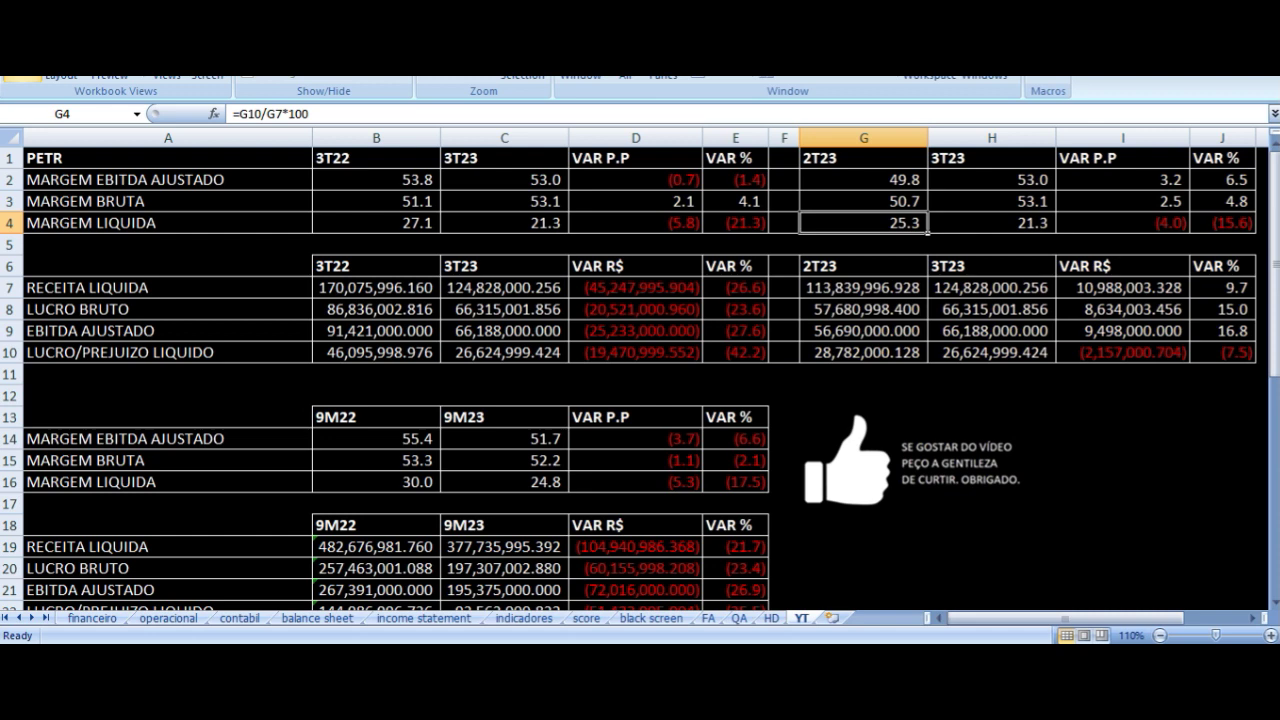
pyautogui.press('Right')
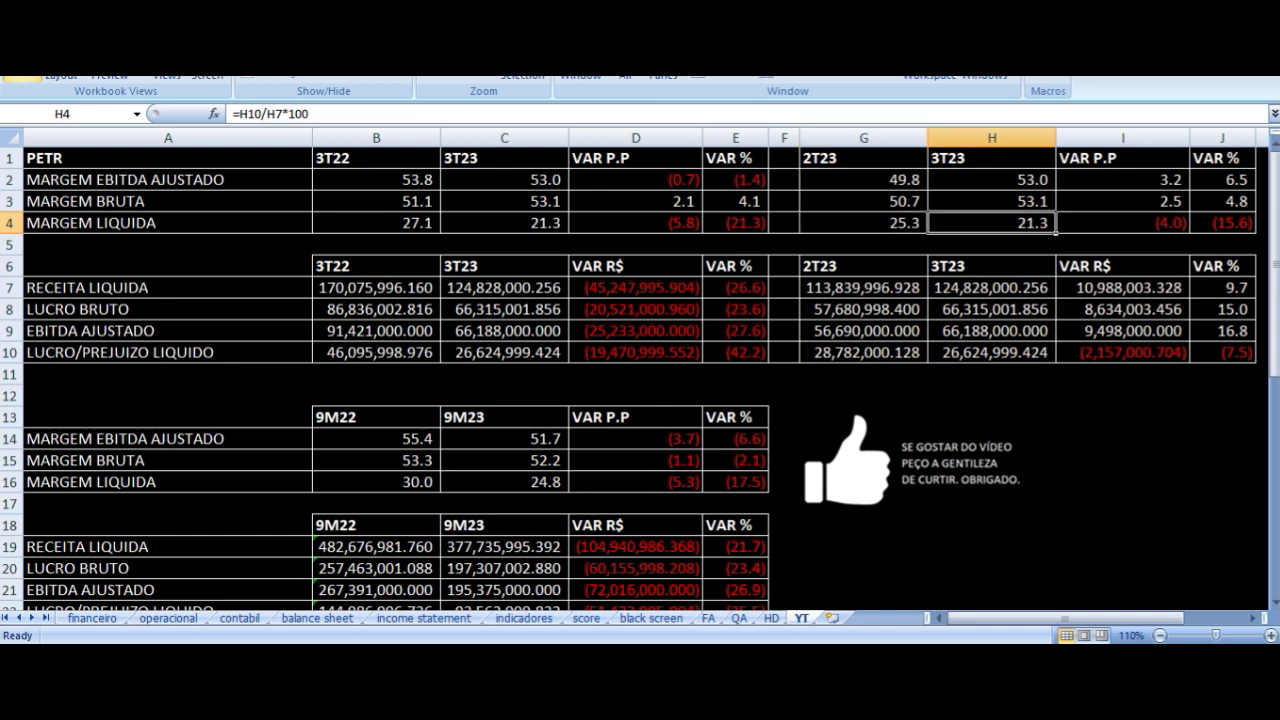
pyautogui.press('Right')
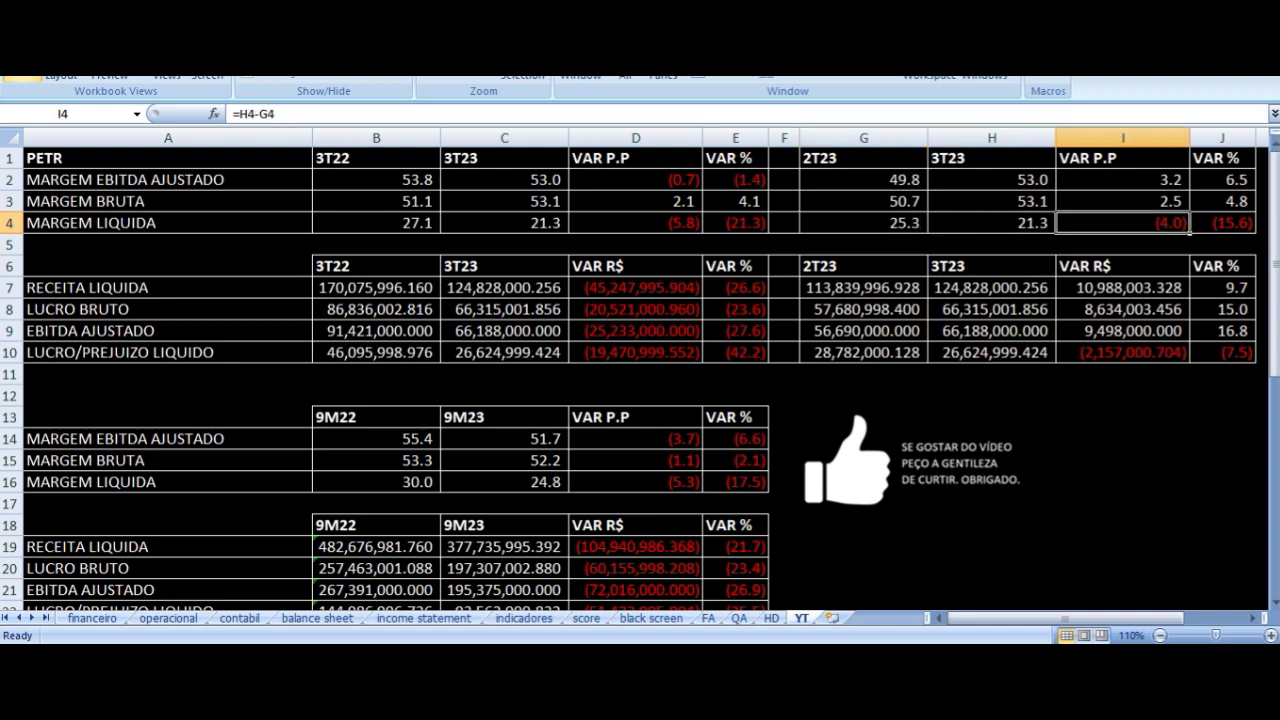
# - Review RECEITA LIQUIDA in row 7, from 2T23 and 3T23 through to its variation in R$ and percent
pyautogui.press('Down')
pyautogui.press('Down')
pyautogui.press('Down')
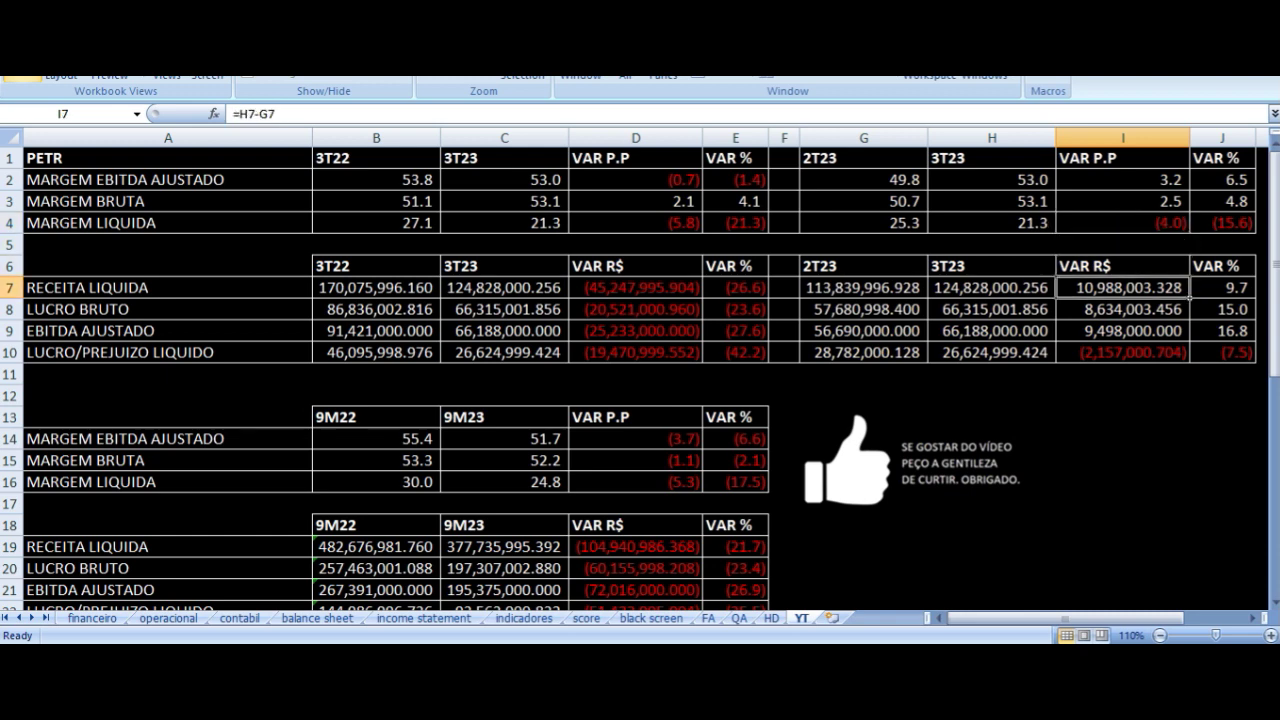
pyautogui.press('Left')
pyautogui.press('Left')
pyautogui.press('Up')
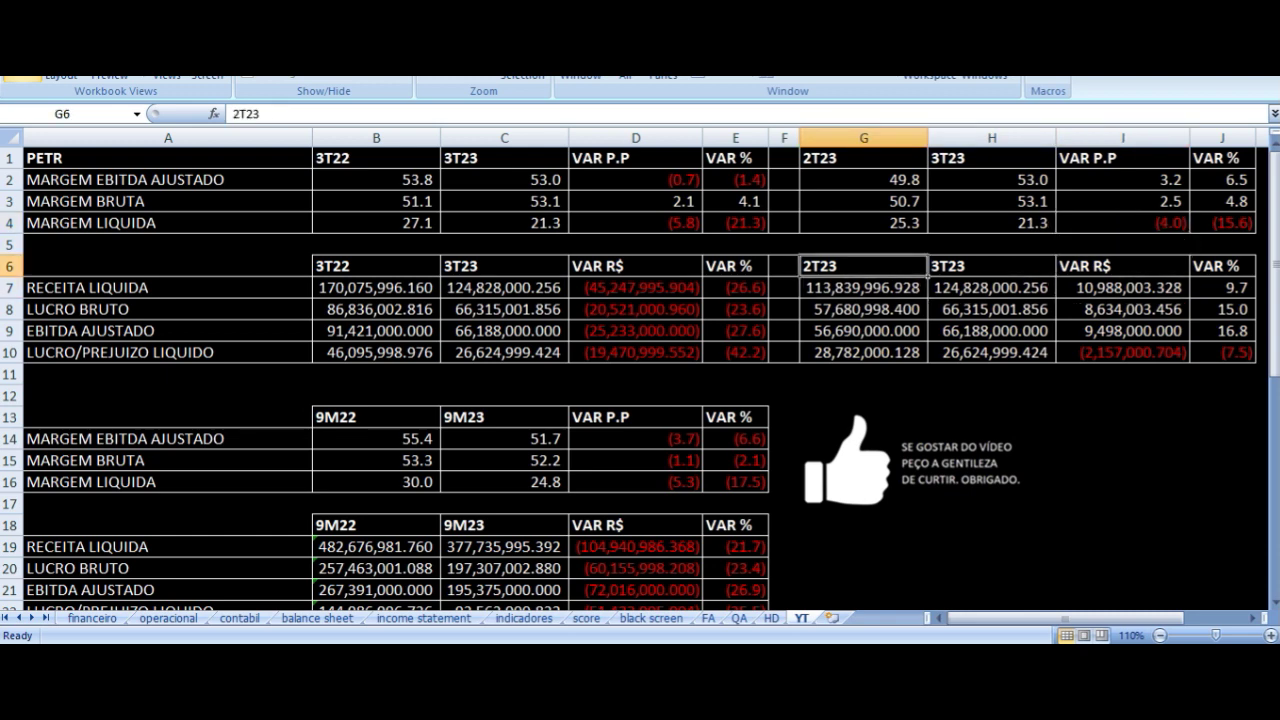
pyautogui.press('Down')
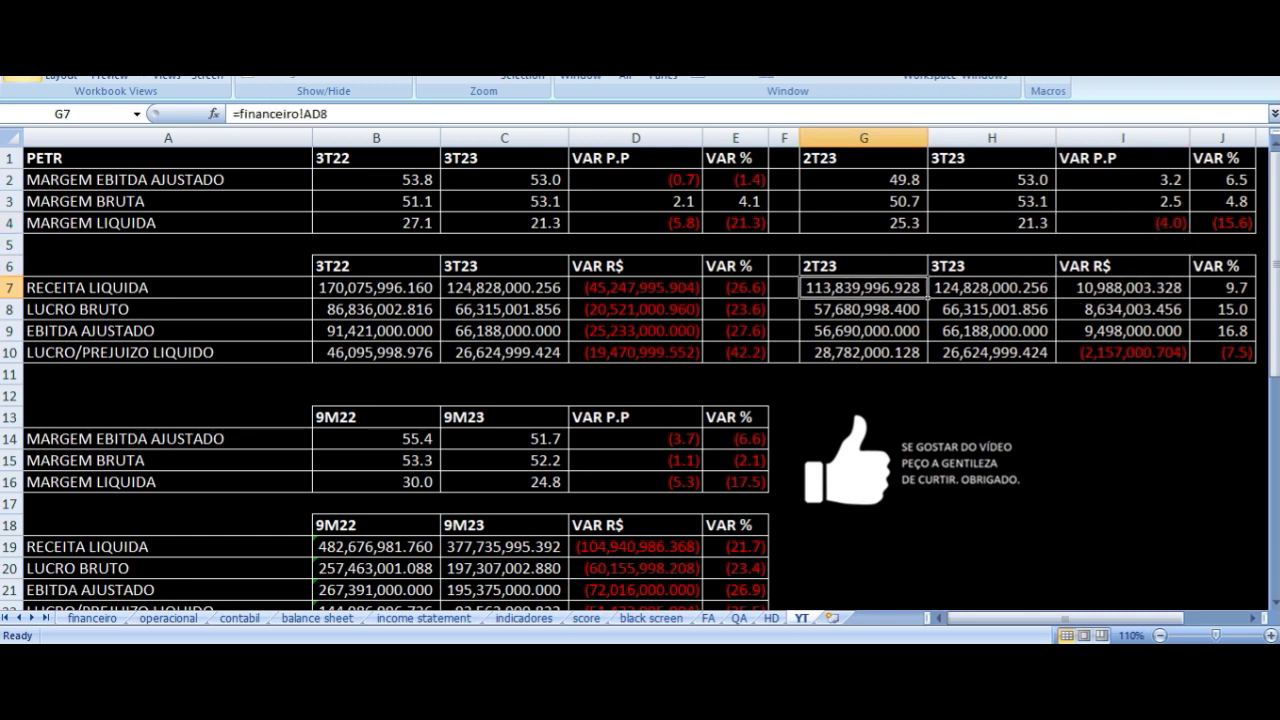
pyautogui.press('Right')
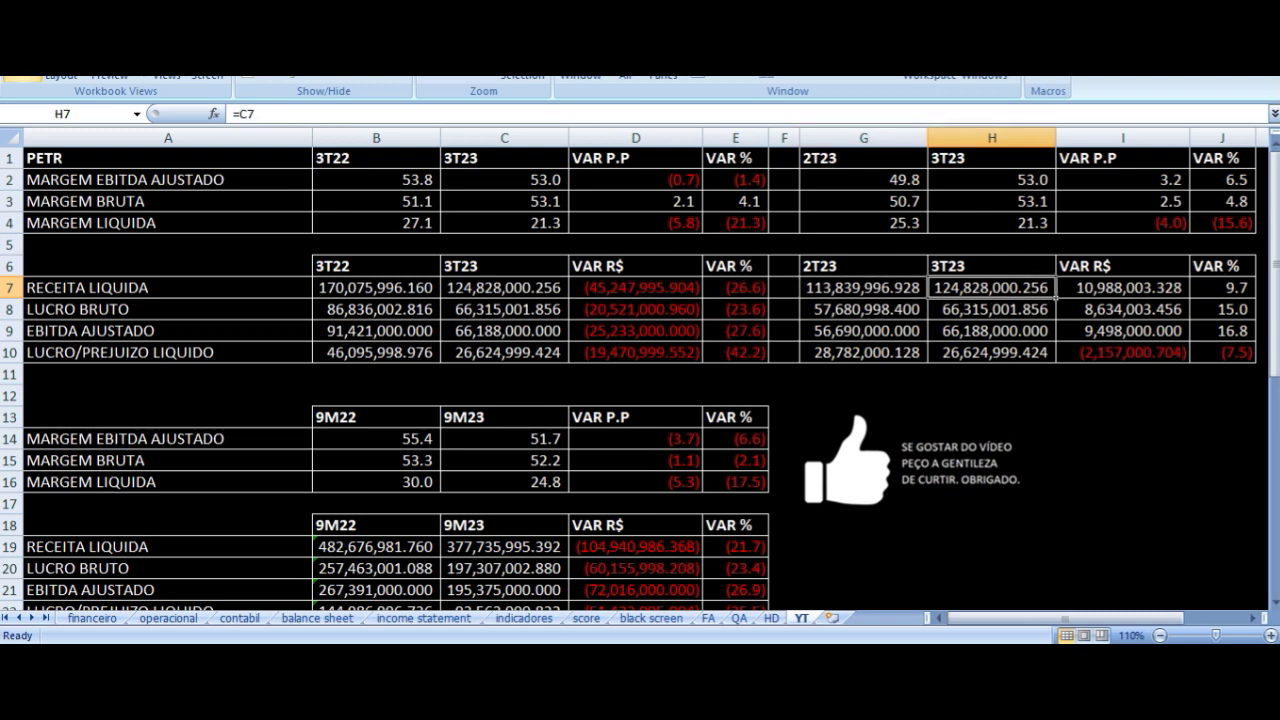
pyautogui.press('Right')
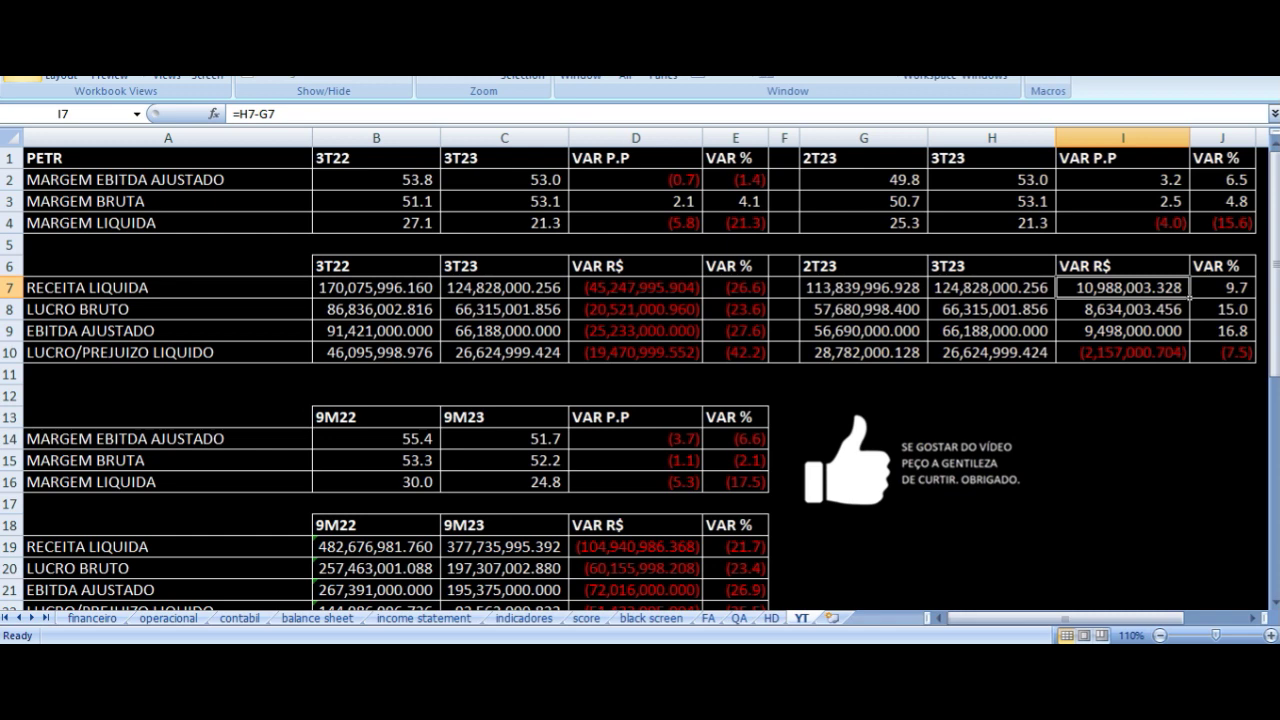
pyautogui.press('Right')
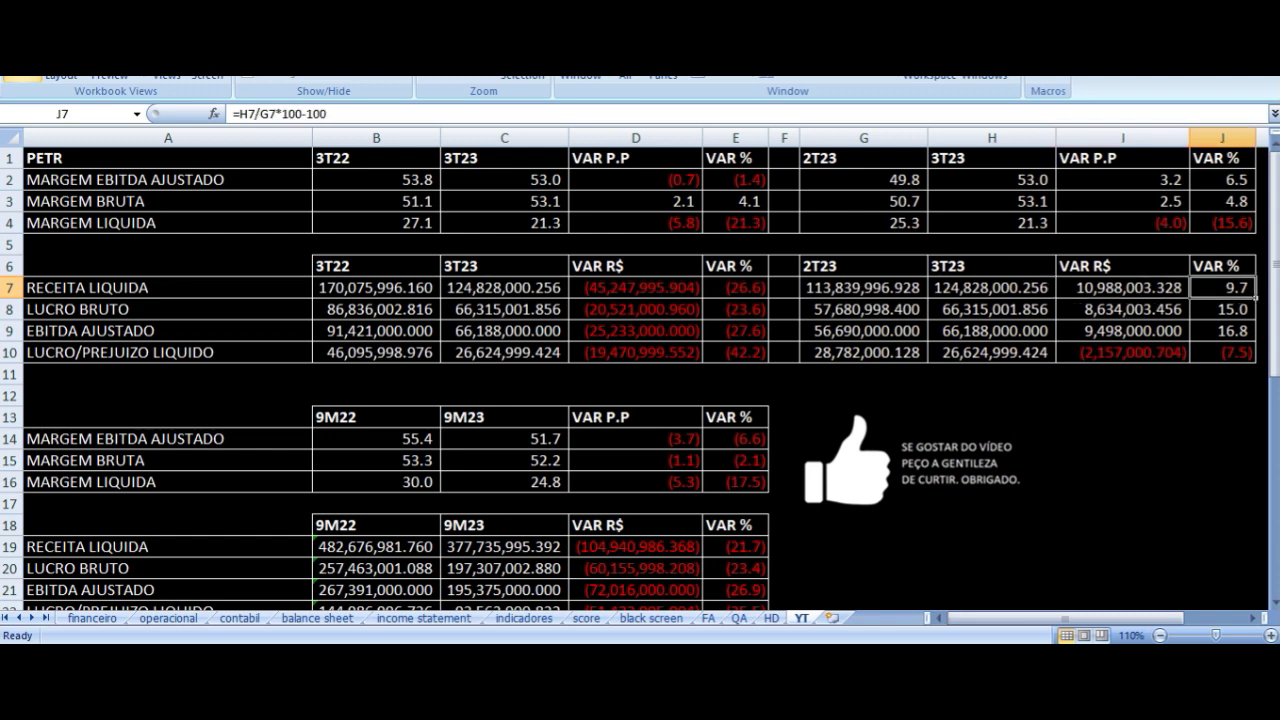
# - Review LUCRO BRUTO in row 8, from 2T23 and 3T23 through to its variation in R$ and percent
pyautogui.press('Down')
pyautogui.press('Left')
pyautogui.press('Left')
pyautogui.press('Left')
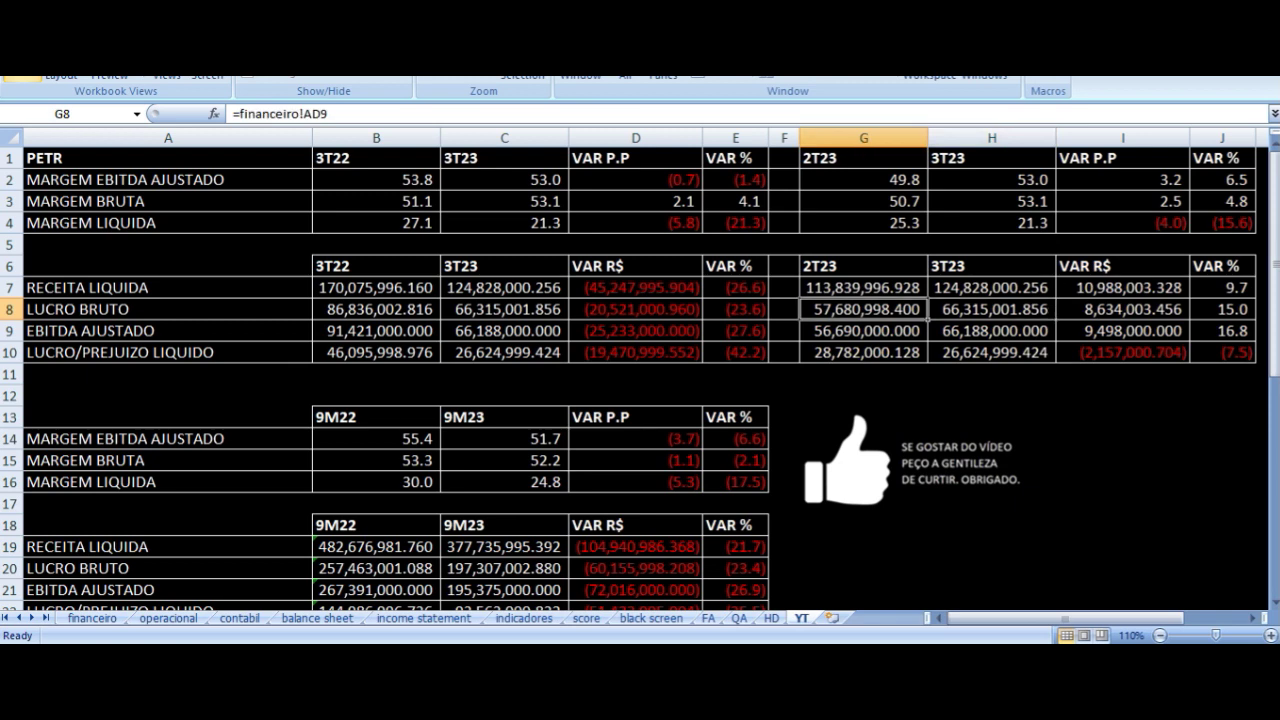
pyautogui.press('Right')
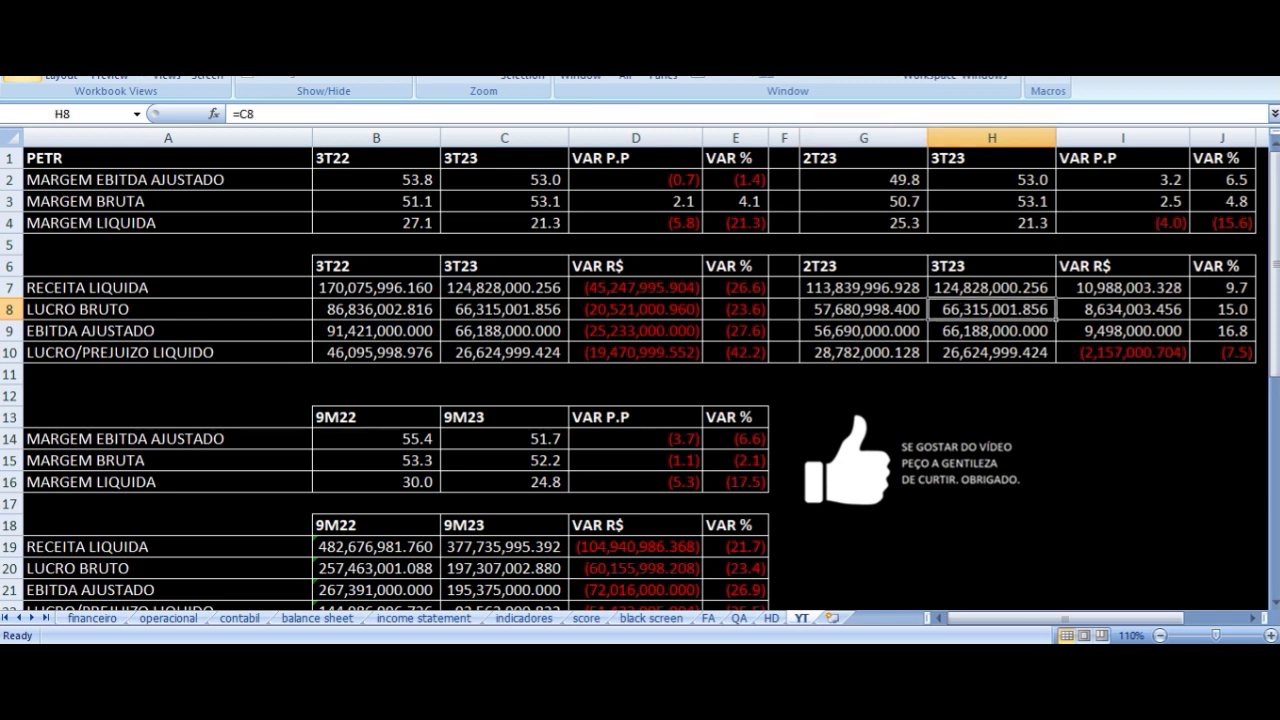
pyautogui.press('Right')
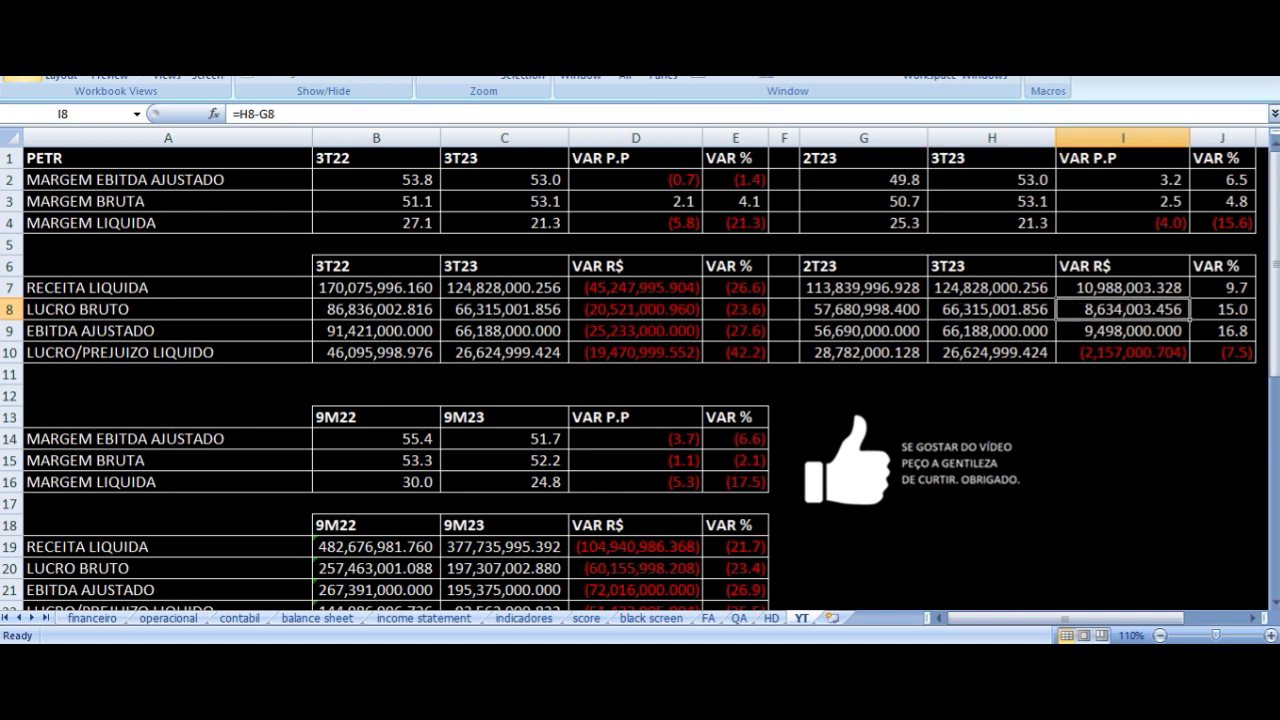
pyautogui.press('Right')
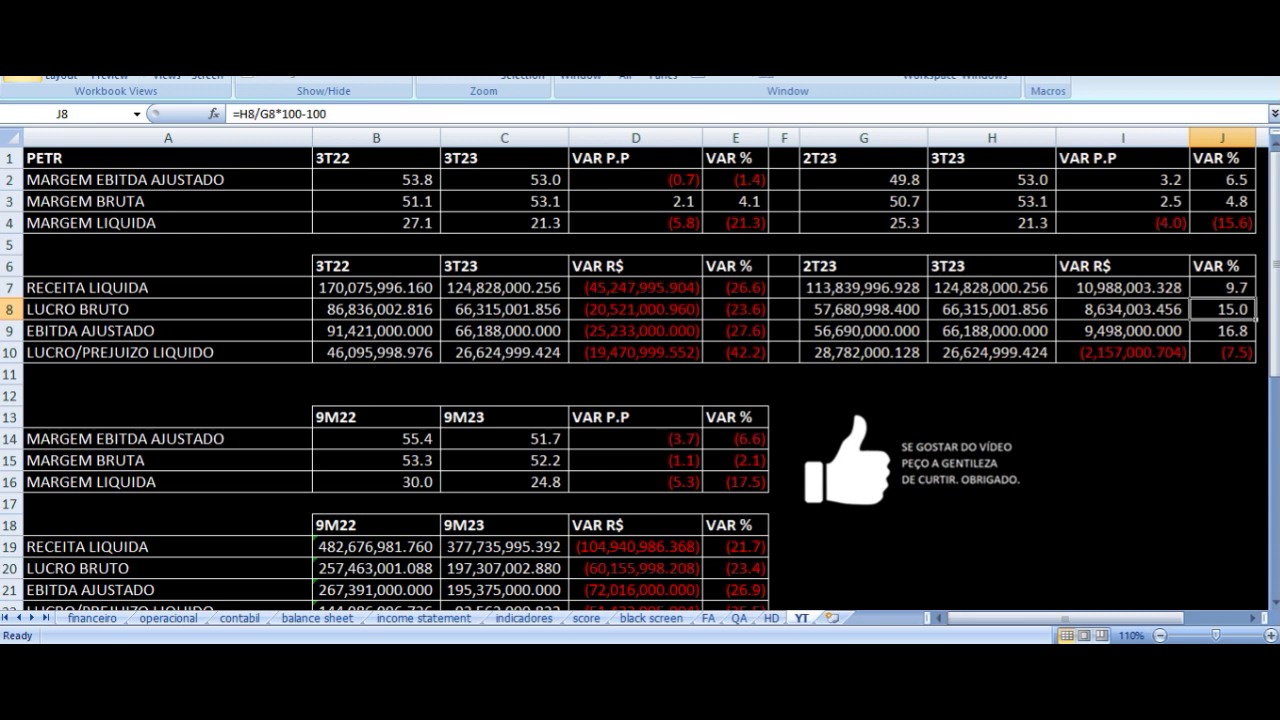
# - Review EBITDA AJUSTADO in row 9, comparing 2T23 with 3T23 and checking its variation in percent and R$
pyautogui.press('Down')
pyautogui.press('Left')
pyautogui.press('Left')
pyautogui.press('Left')
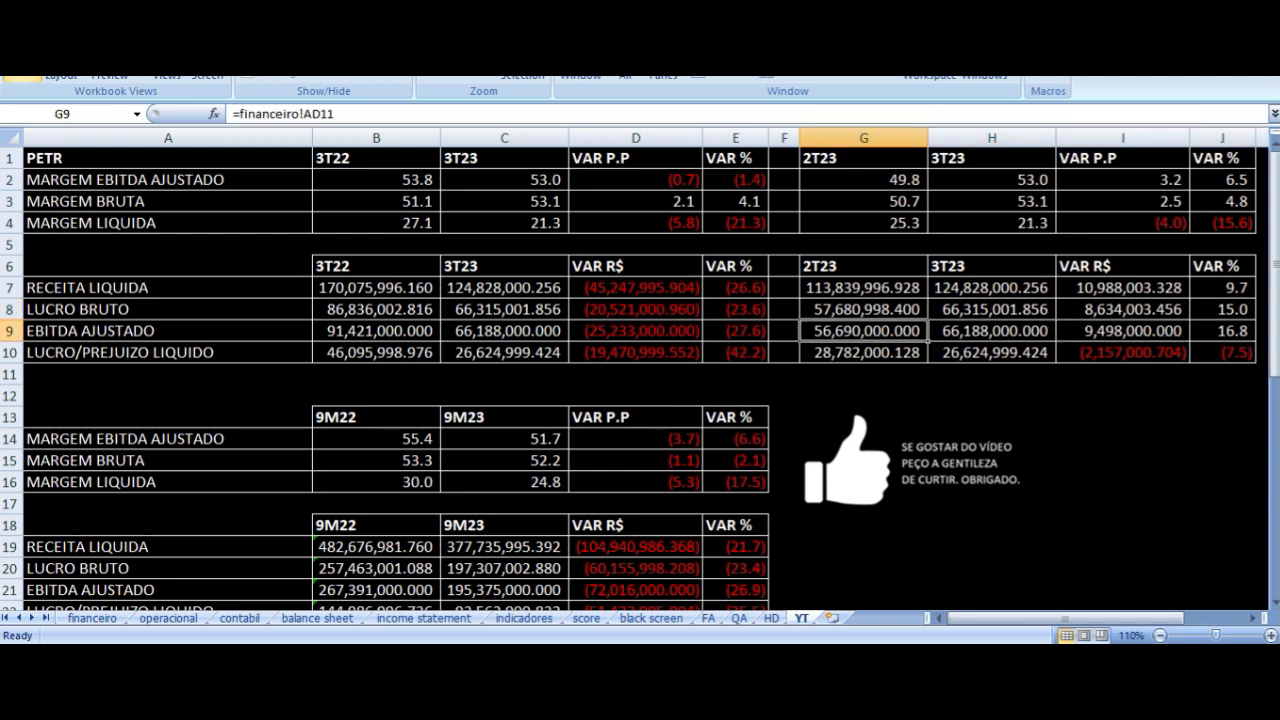
pyautogui.press('Right')
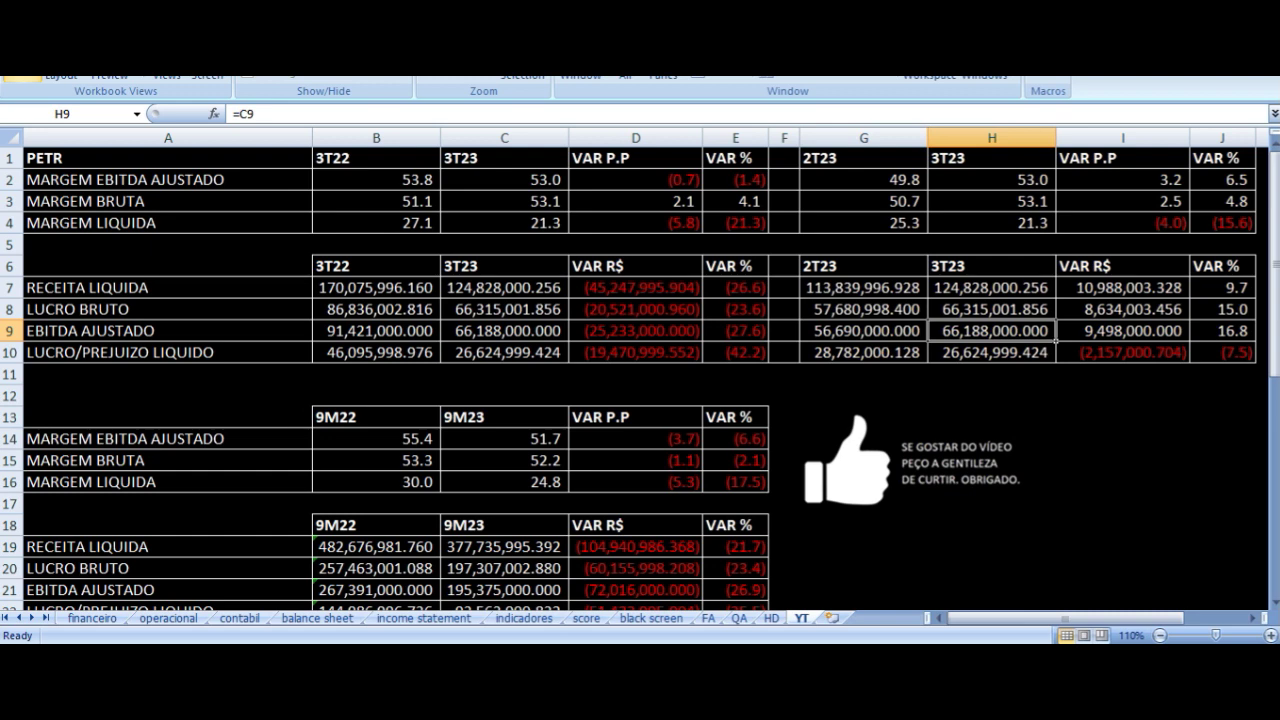
pyautogui.press('Right')
pyautogui.press('Right')
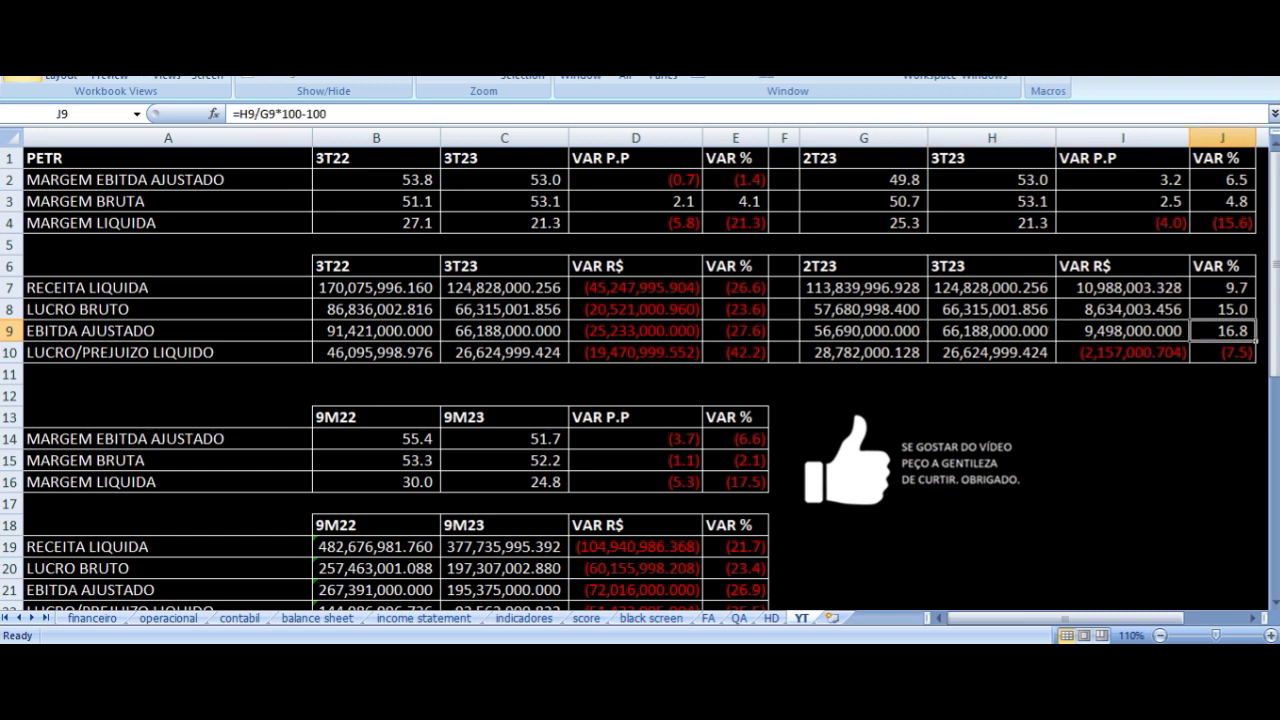
pyautogui.press('Left')
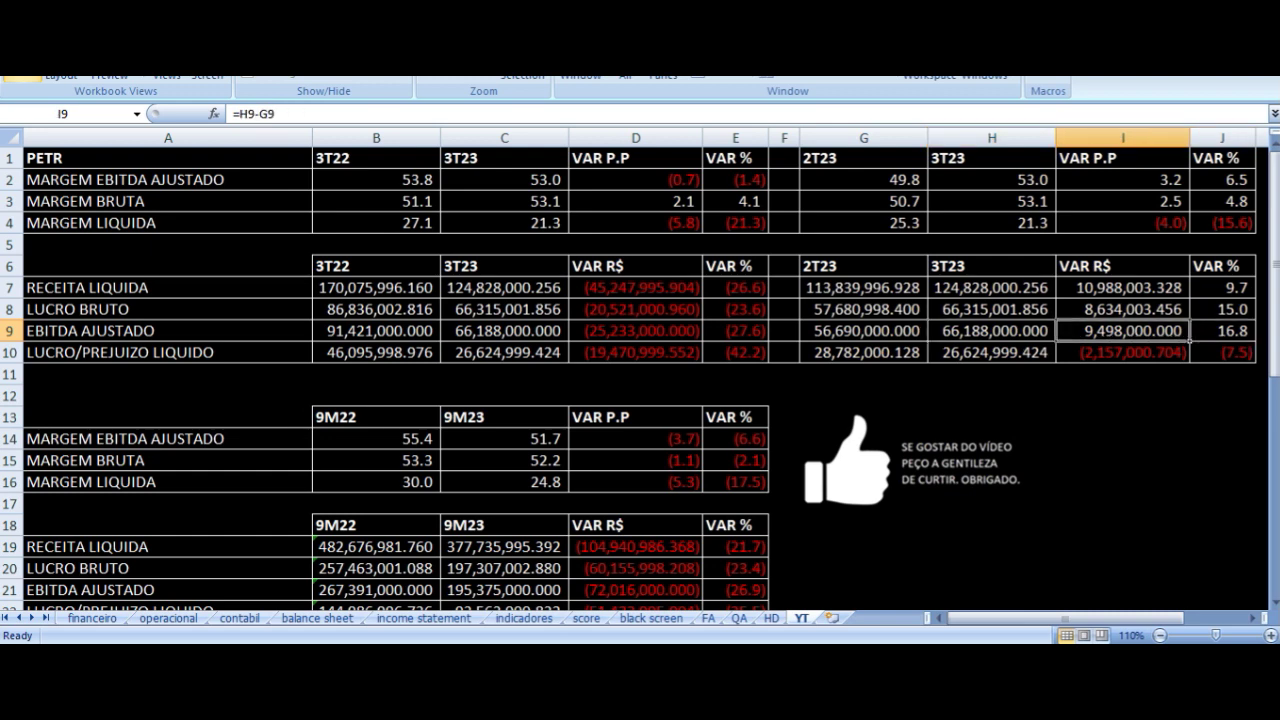
# - Review LUCRO/PREJUIZO LIQUIDO in row 10, from 2T23 and 3T23 through to its percentage variation
pyautogui.press('Left')
pyautogui.press('Left')
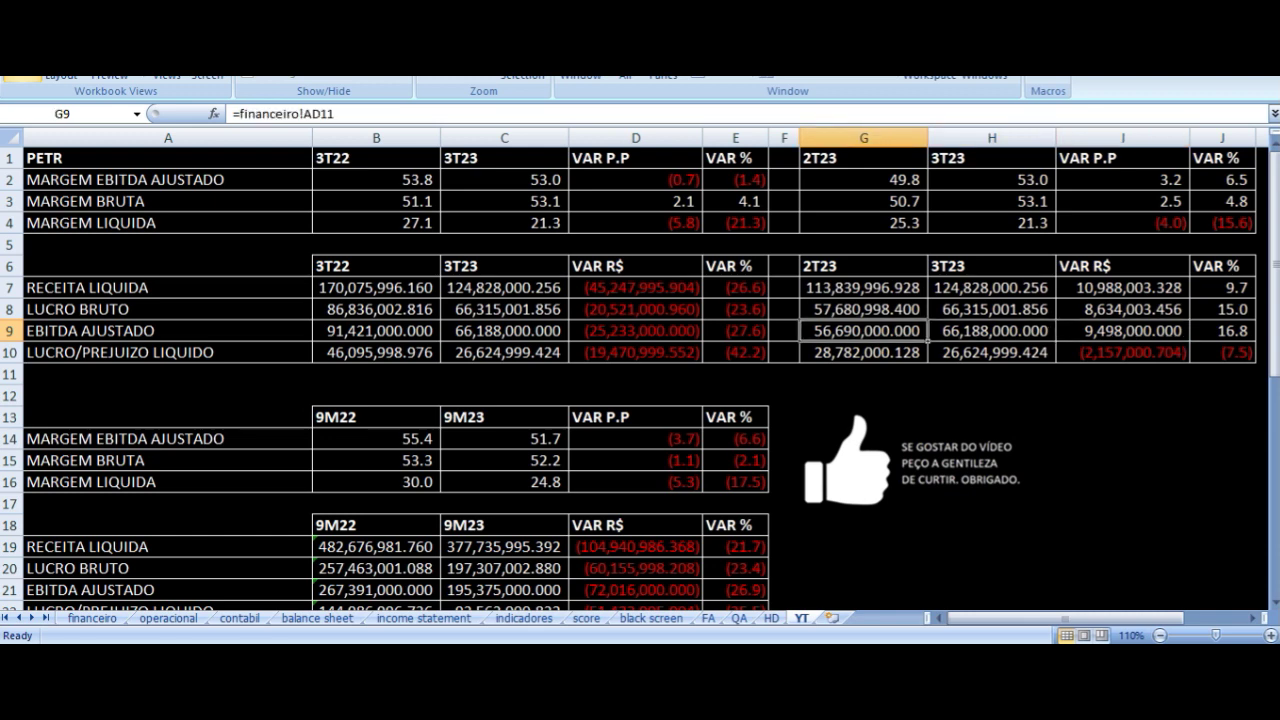
pyautogui.press('Down')
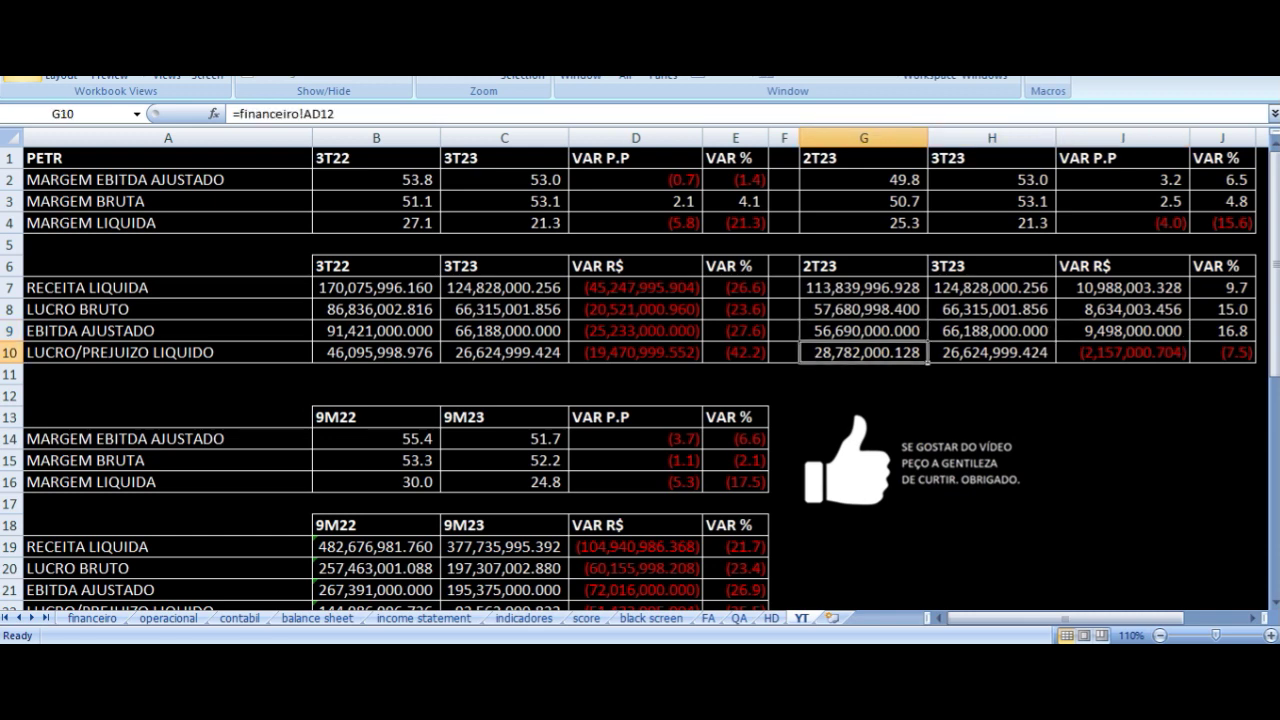
pyautogui.press('Right')
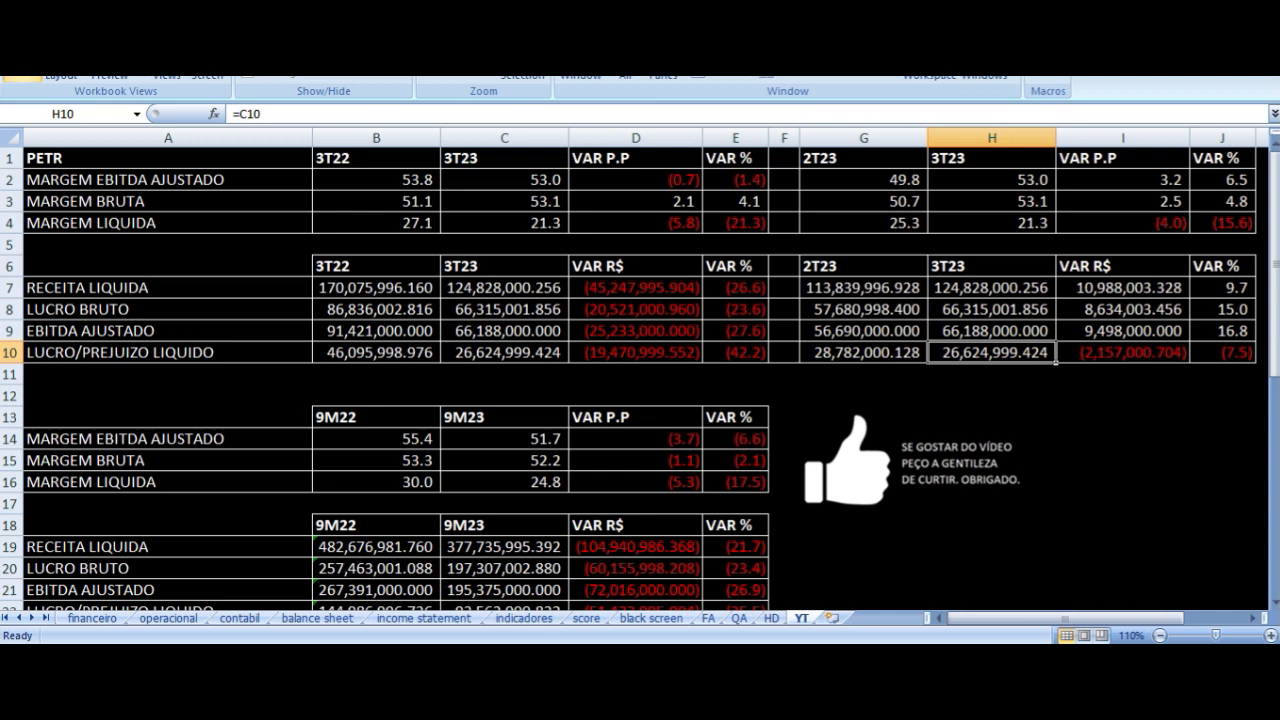
pyautogui.press('Right')
pyautogui.press('Right')
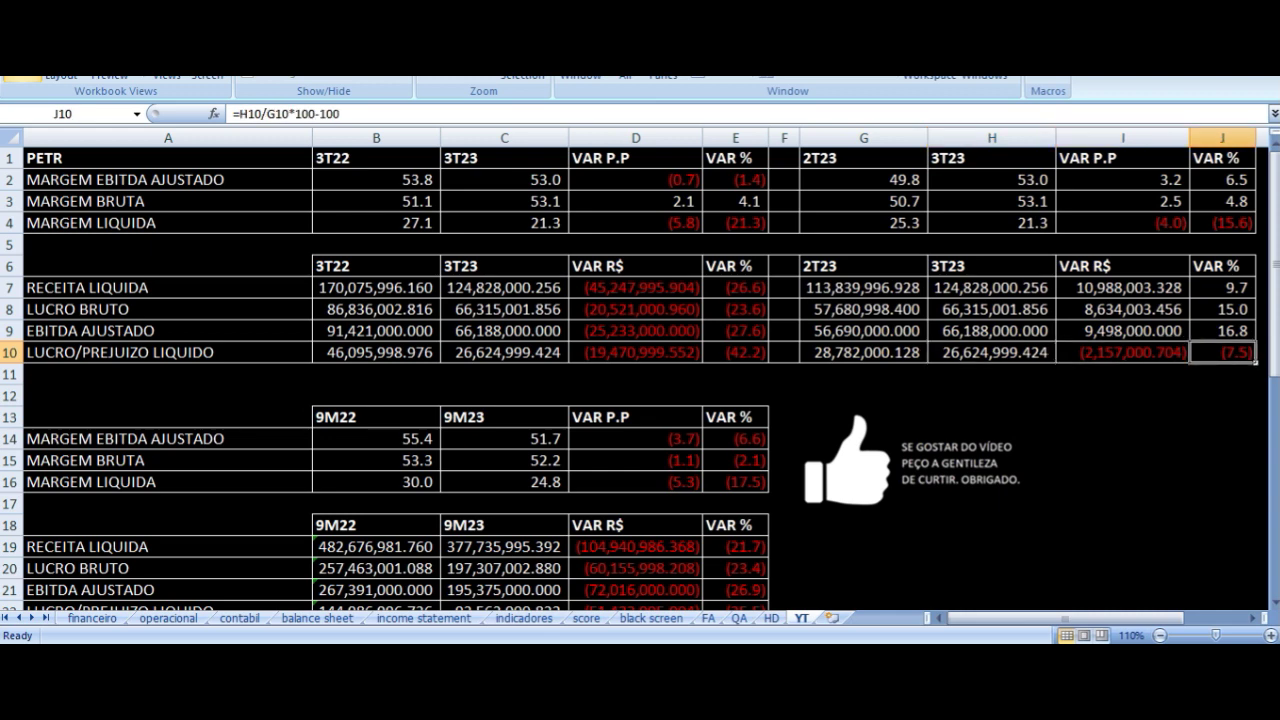
# - Recheck the LUCRO/PREJUIZO LIQUIDO variation between 2T23 and 3T23 in R$ and percent in row 10
pyautogui.press('Left')
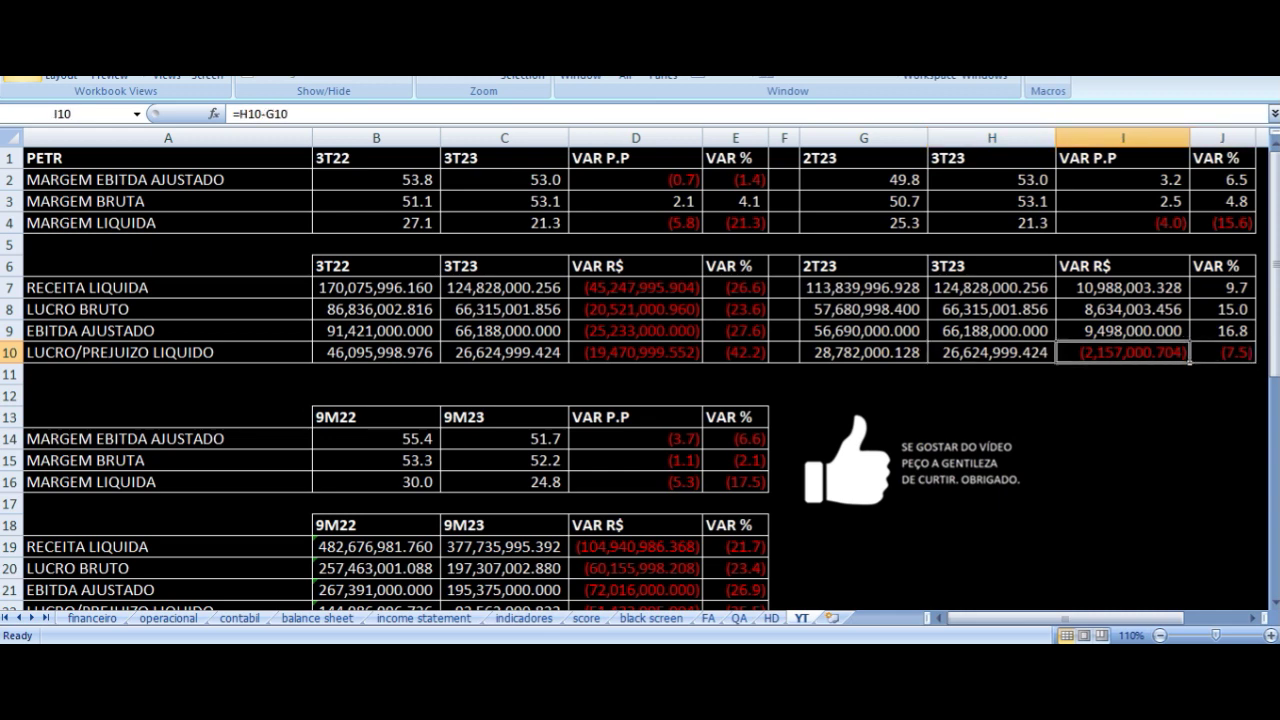
pyautogui.press('Right')
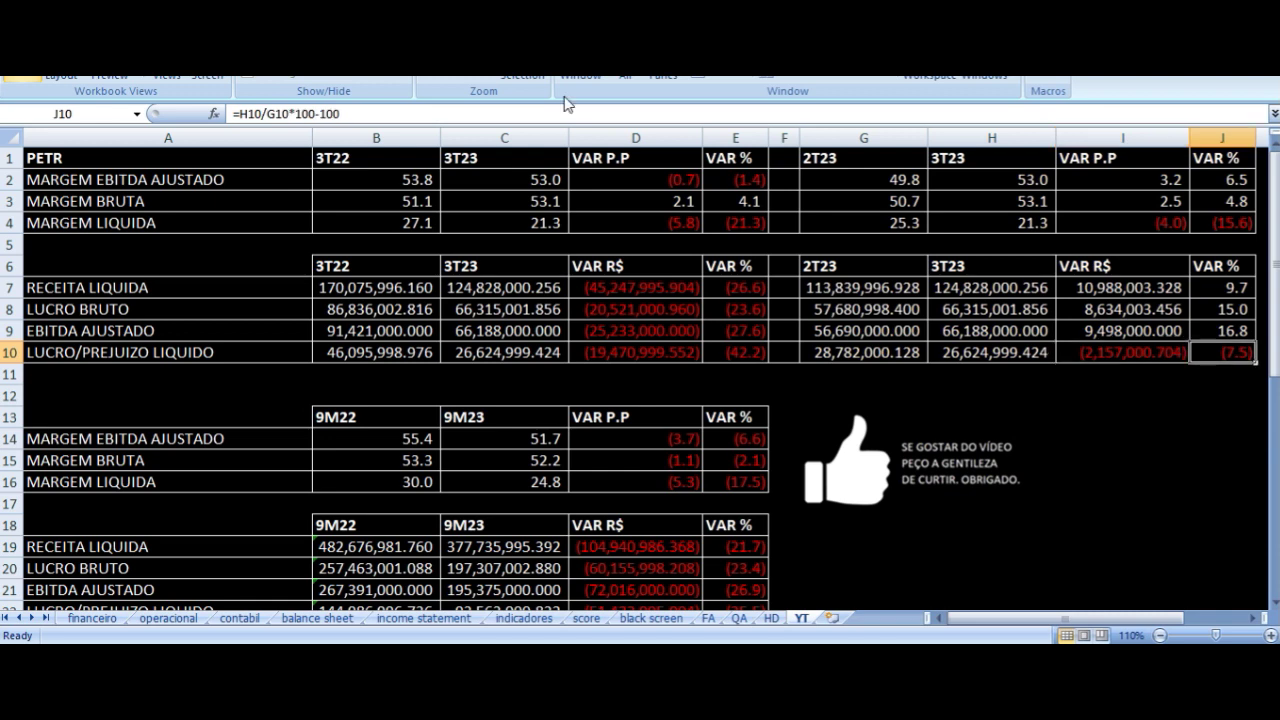
# - Review MARGEM EBITDA AJUSTADO in row 14, from 9M22 and 9M23 through to its variation in percentage points
pyautogui.scroll(-2, 393, 335)
pyautogui.scroll(-2, 393, 335)
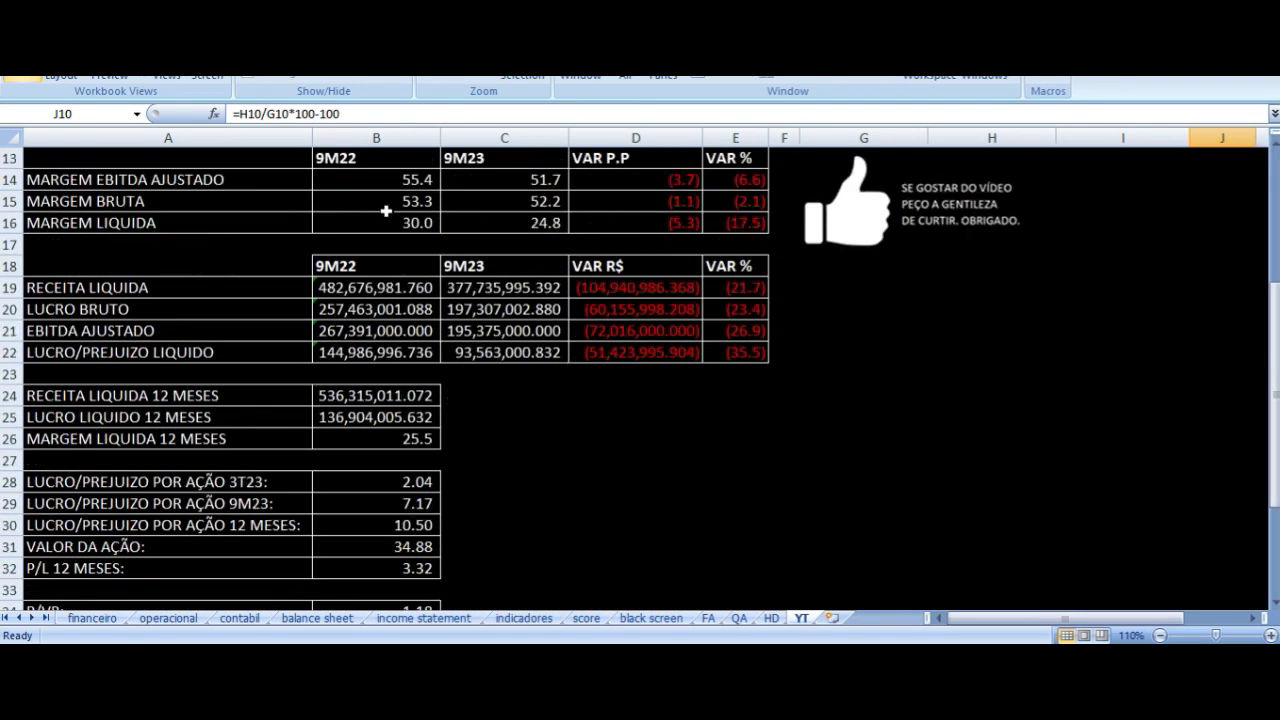
pyautogui.click(360, 163)
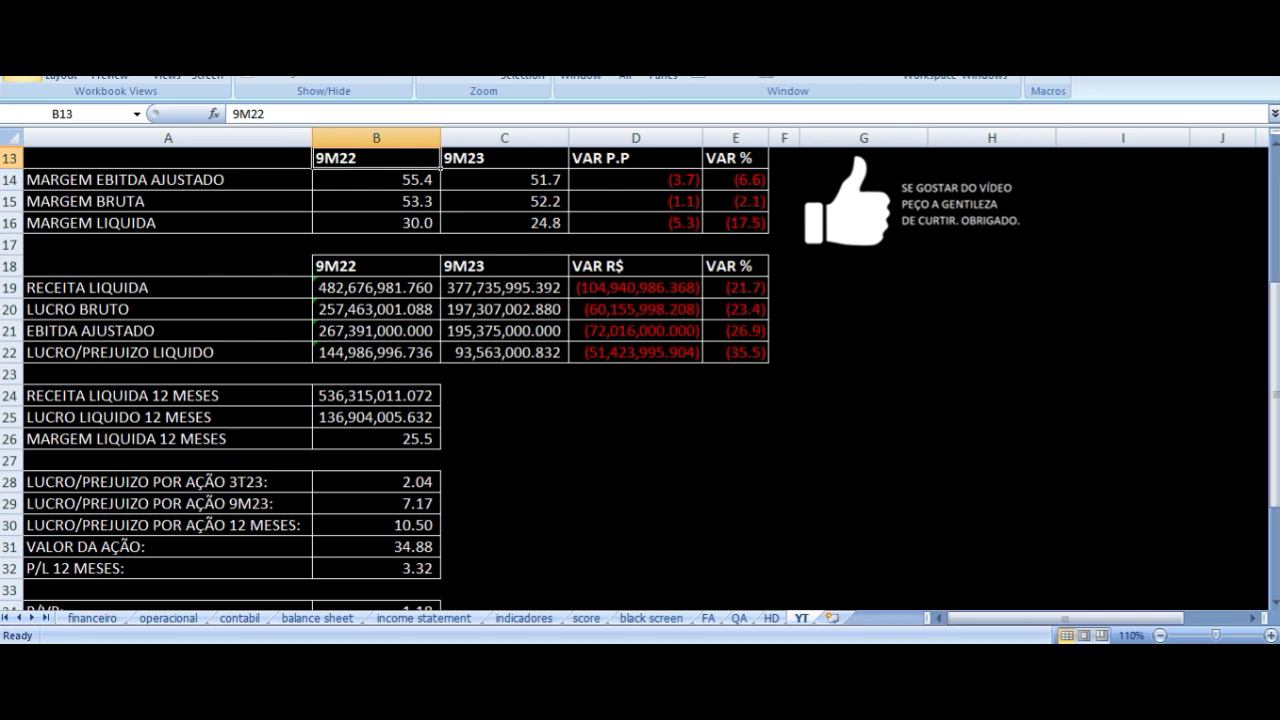
pyautogui.press('Down')
pyautogui.press('Left')
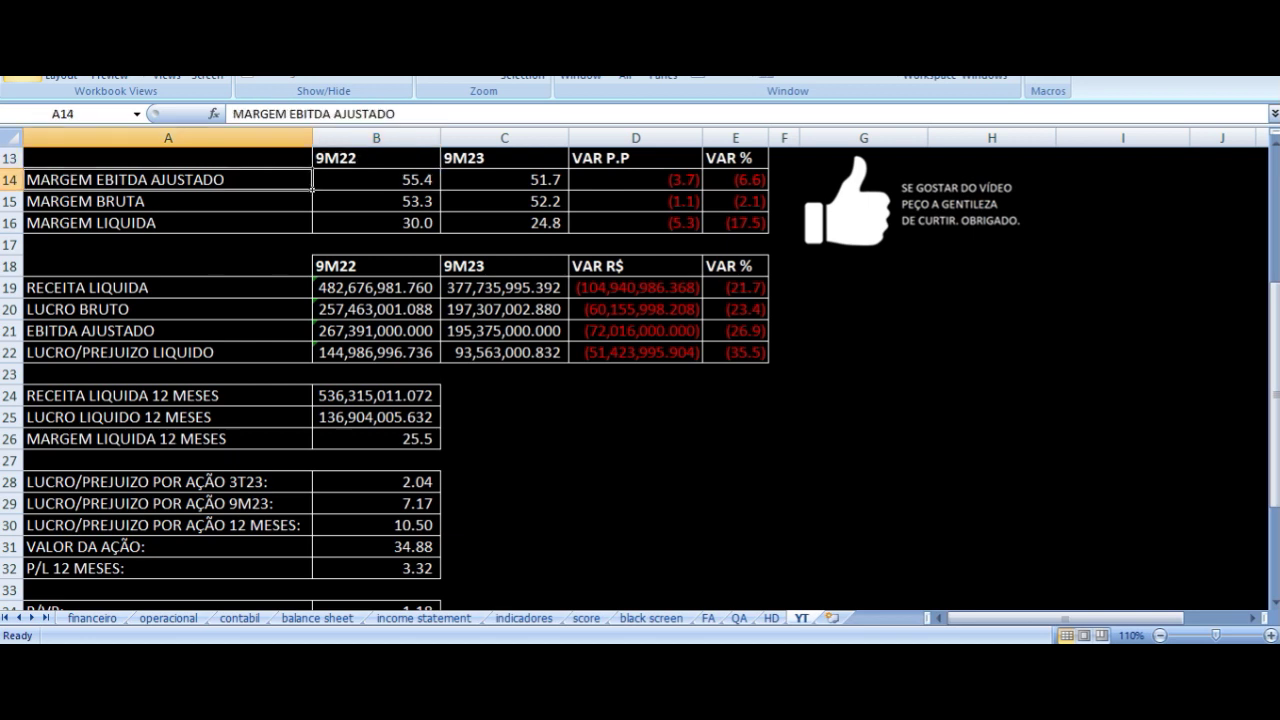
pyautogui.press('Right')
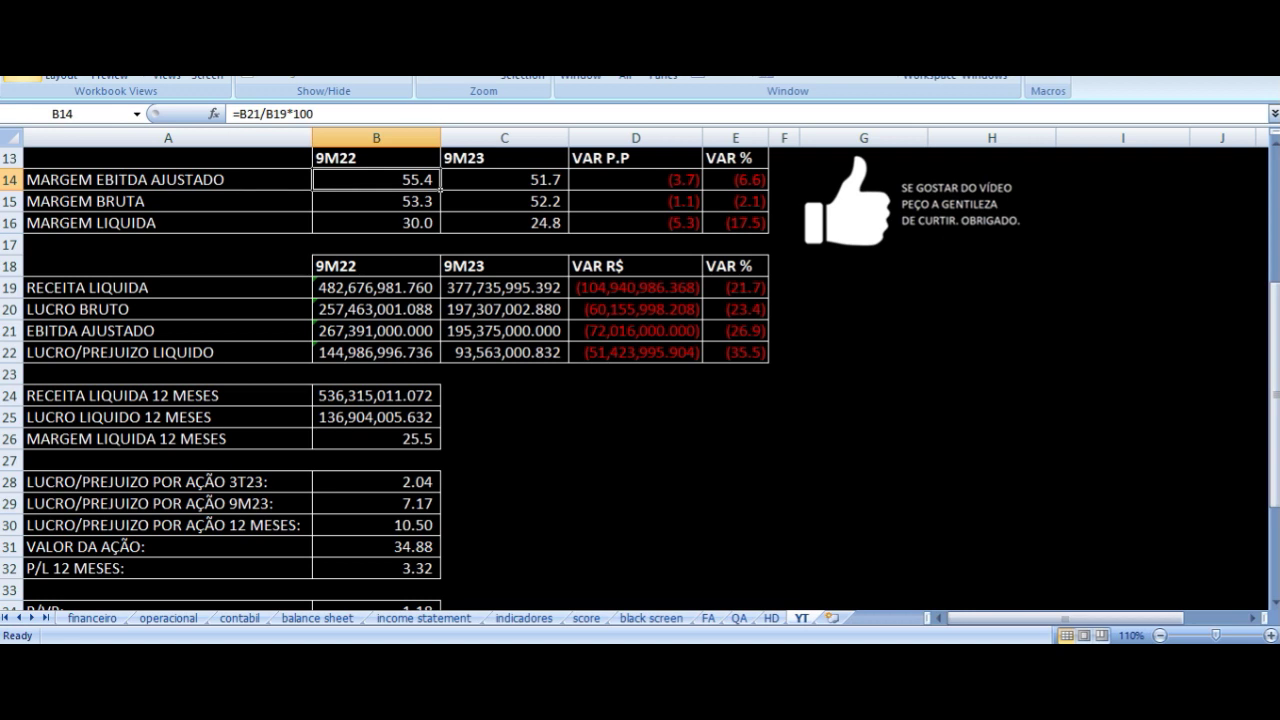
pyautogui.press('Right')
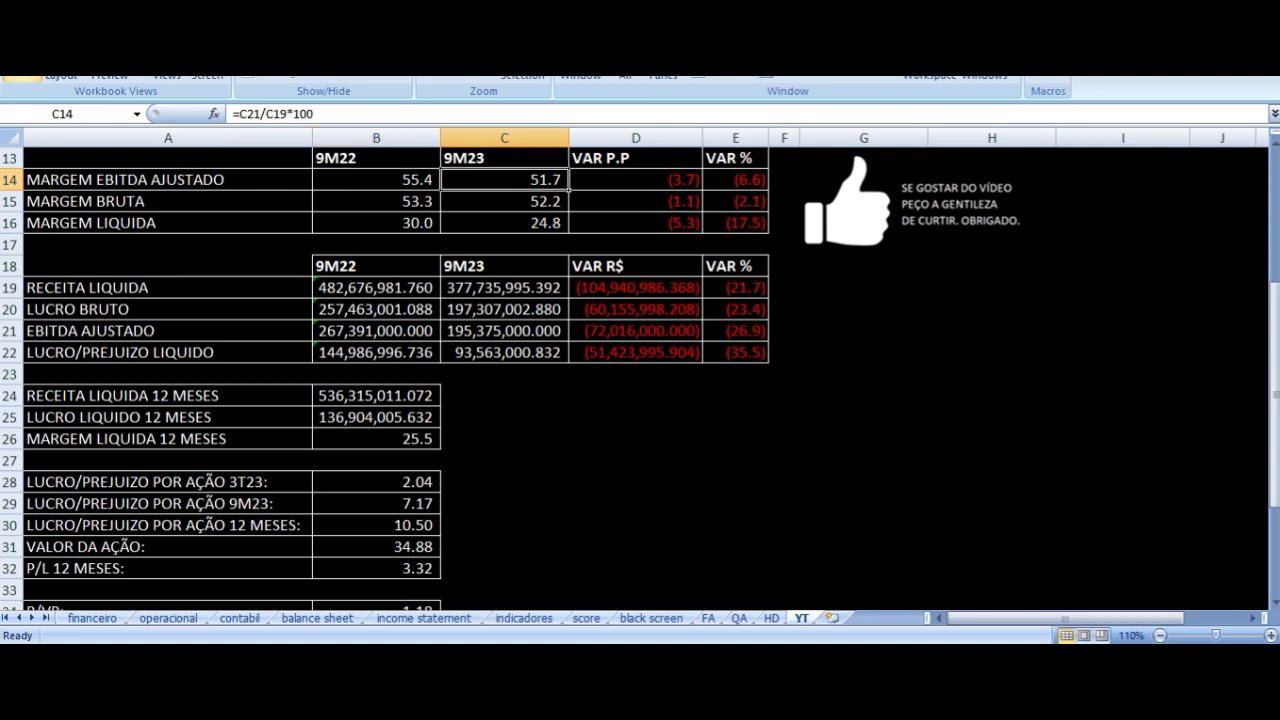
pyautogui.press('Right')
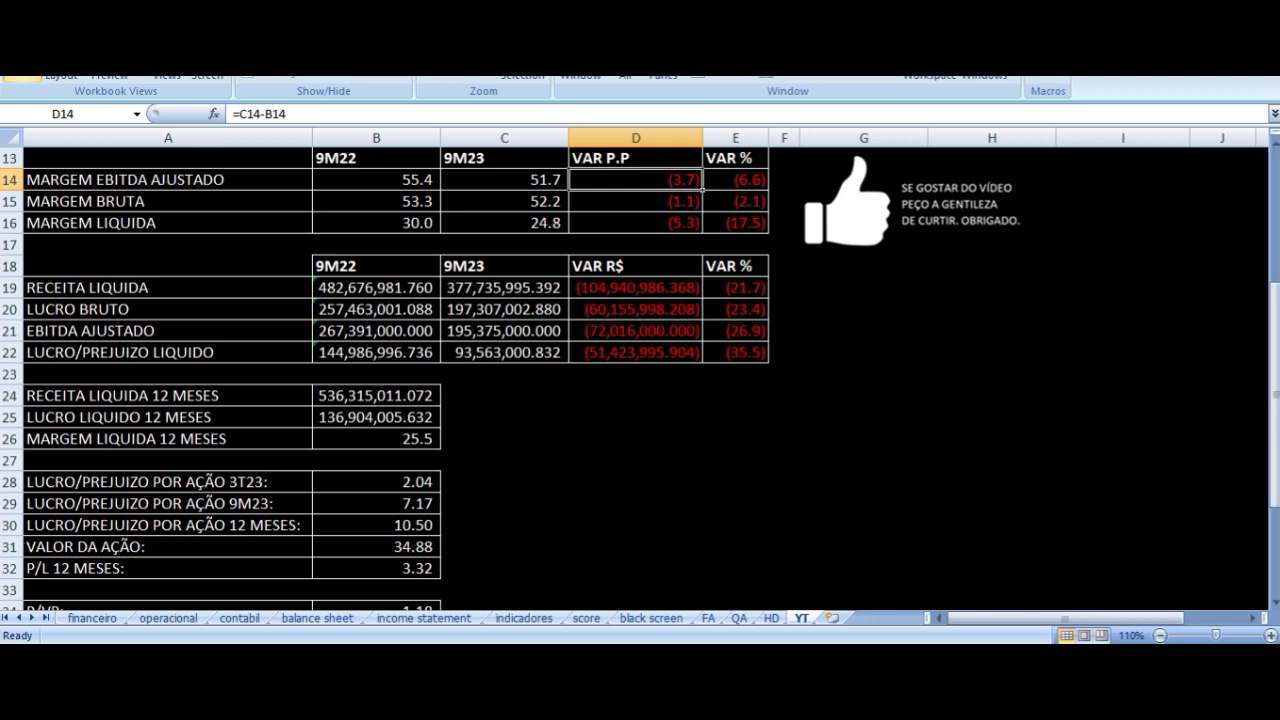
# - Review MARGEM BRUTA in row 15, comparing 9M22 with 9M23 and checking its variation in percentage points
pyautogui.click(167, 201)
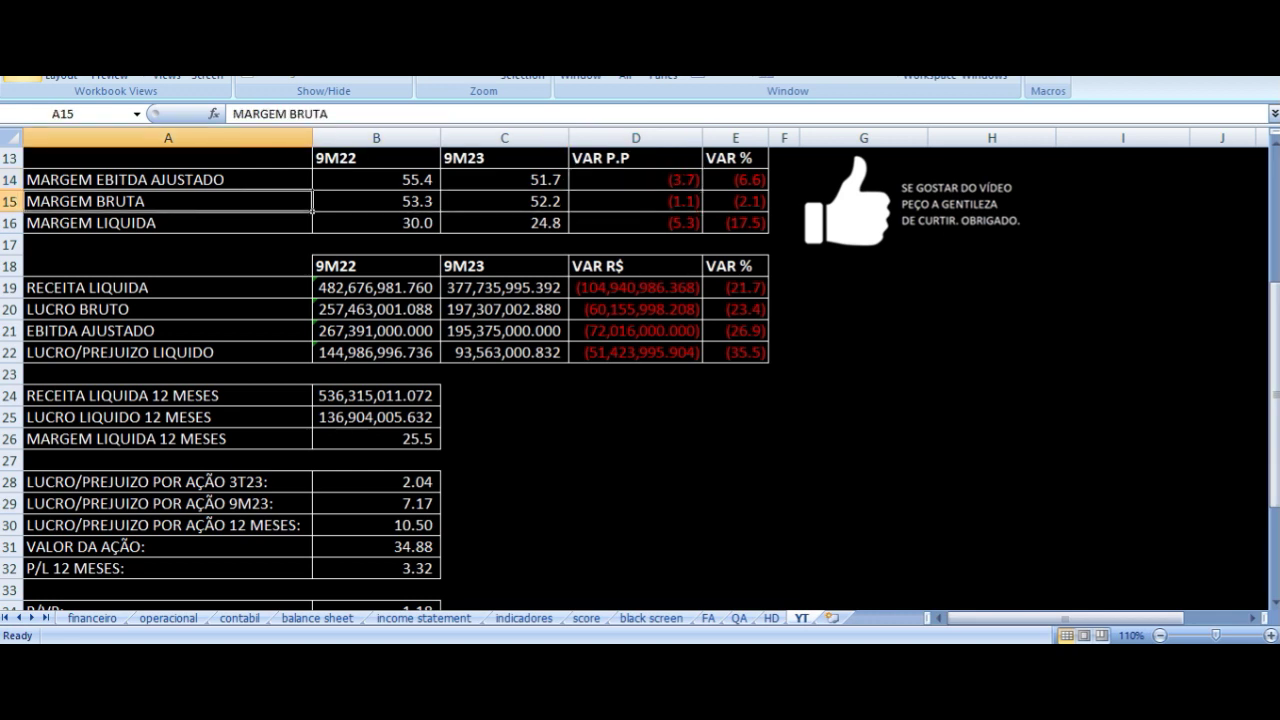
pyautogui.click(376, 201)
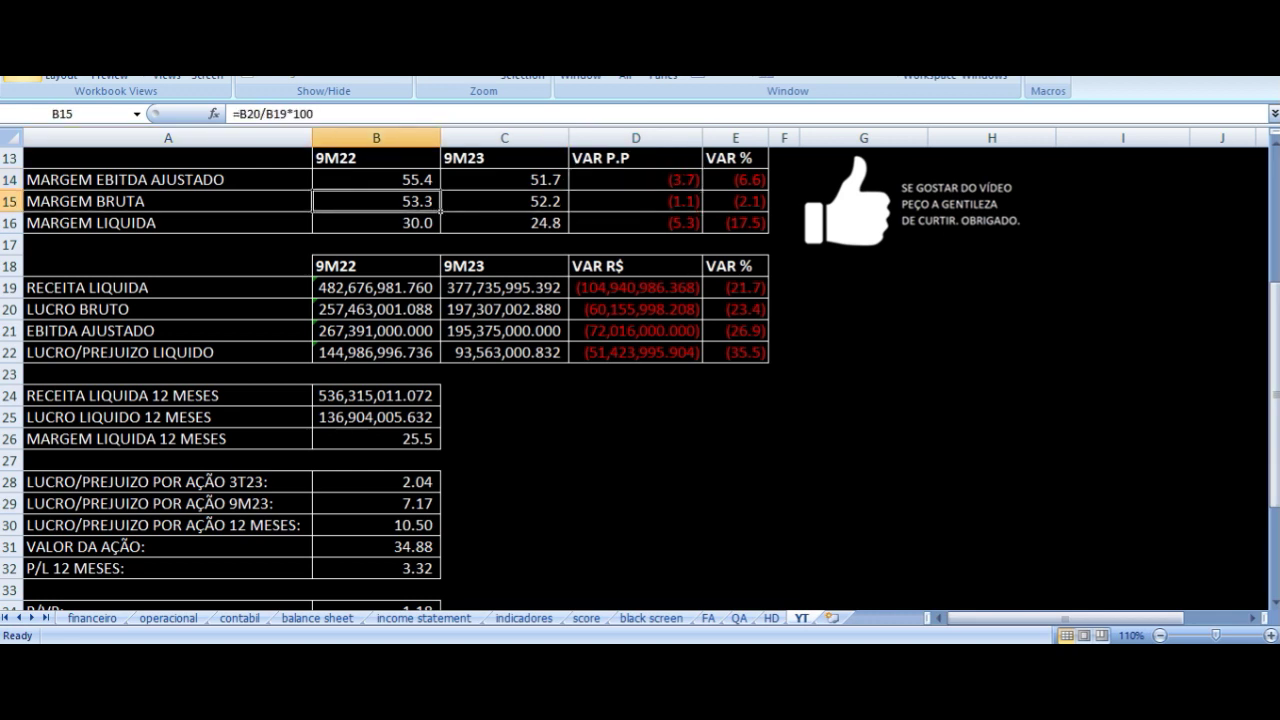
pyautogui.click(504, 201)
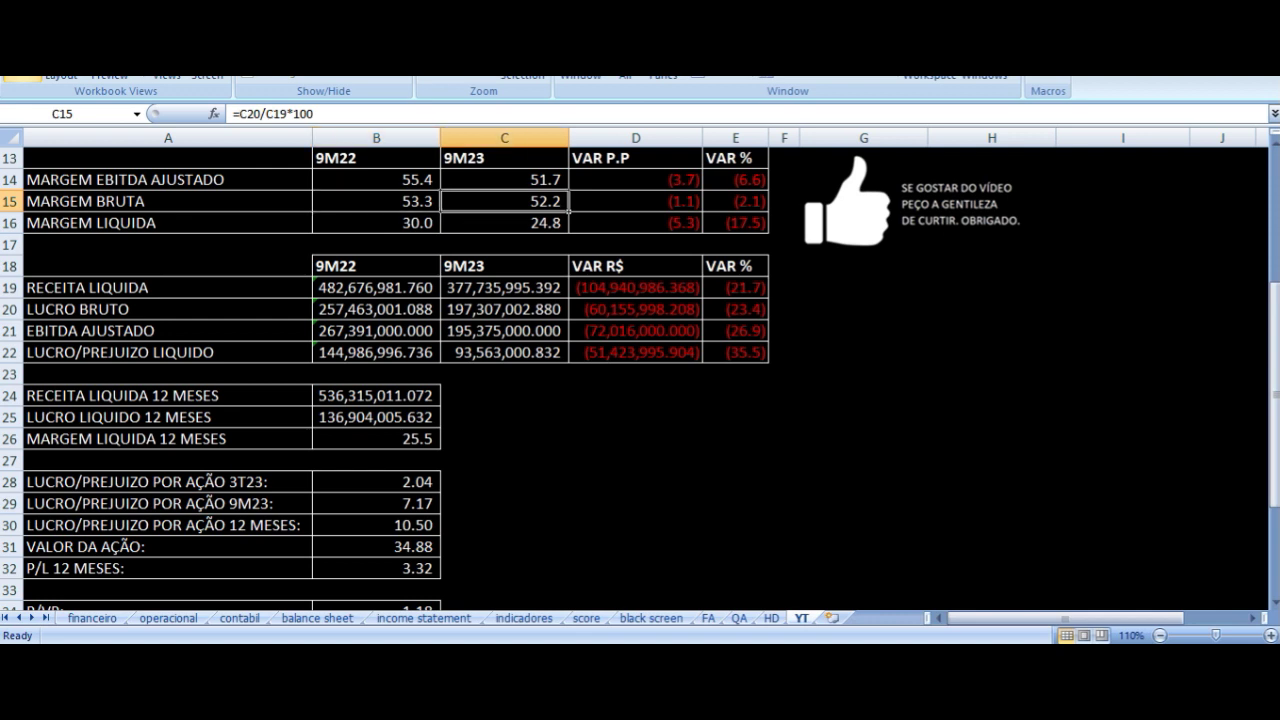
pyautogui.click(635, 201)
# - Review MARGEM LIQUIDA in row 16, from 9M22 and 9M23 through to its variation in percentage points
pyautogui.press('Down')
pyautogui.press('Left')
pyautogui.press('Left')
pyautogui.press('Left')
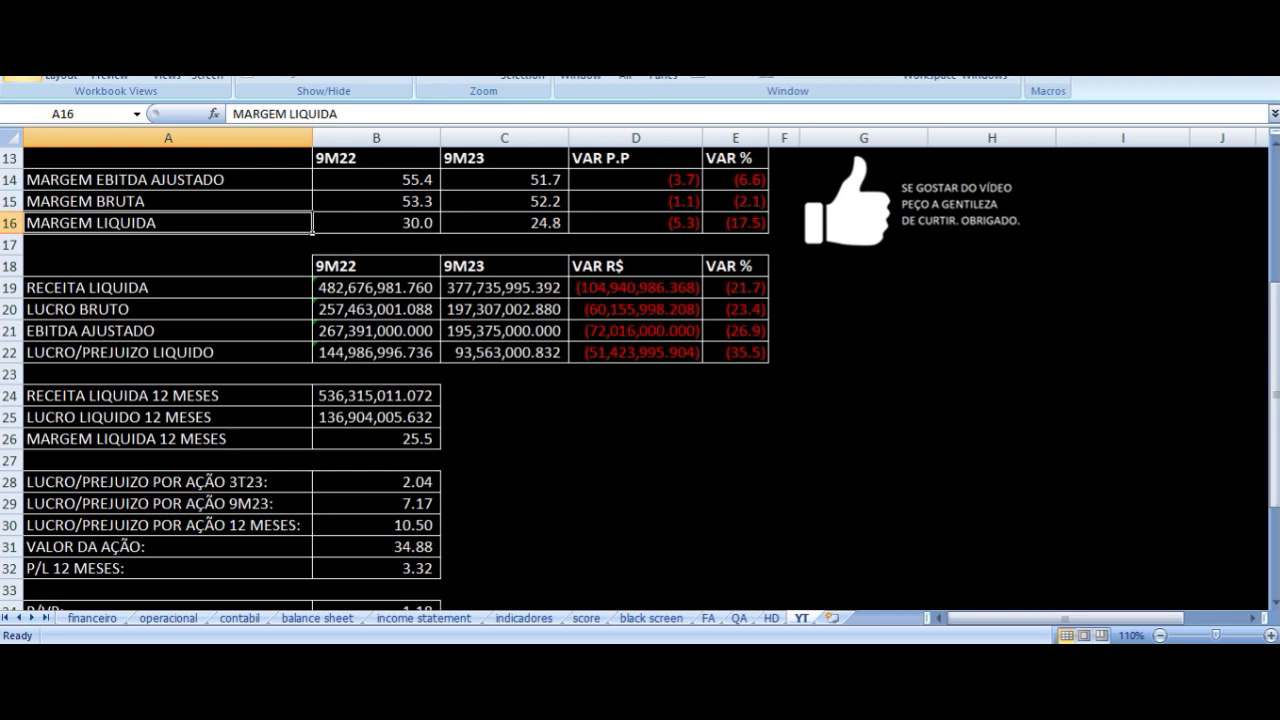
pyautogui.click(376, 222)
pyautogui.click(504, 222)
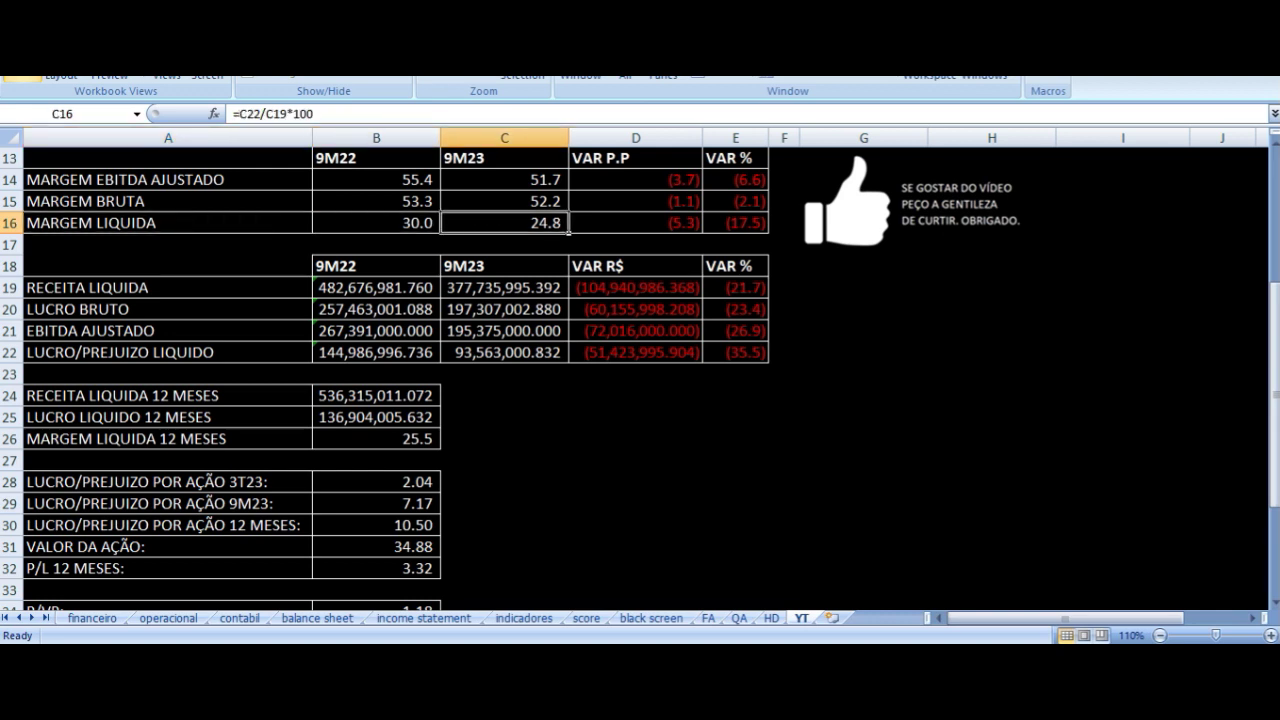
pyautogui.click(635, 222)
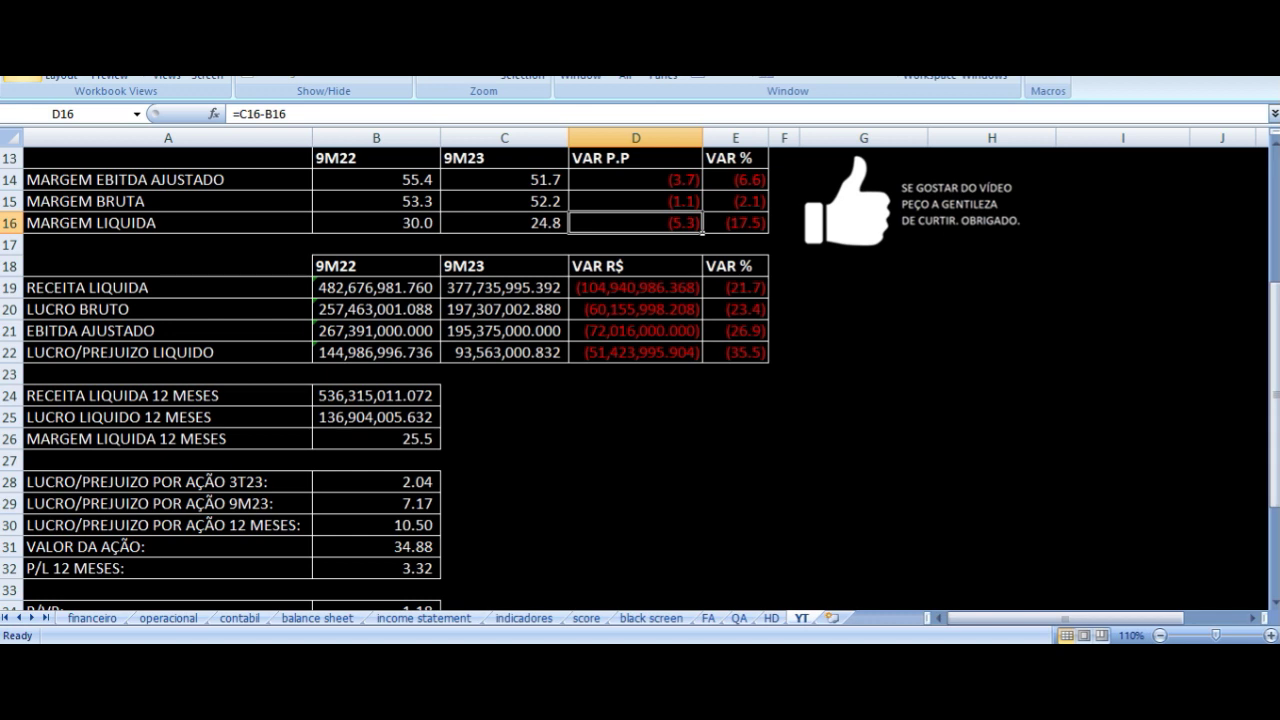
# - Review RECEITA LIQUIDA in row 19, comparing 9M22 with 9M23 through to its variation in R$ and percent
pyautogui.press('Down')
pyautogui.press('Down')
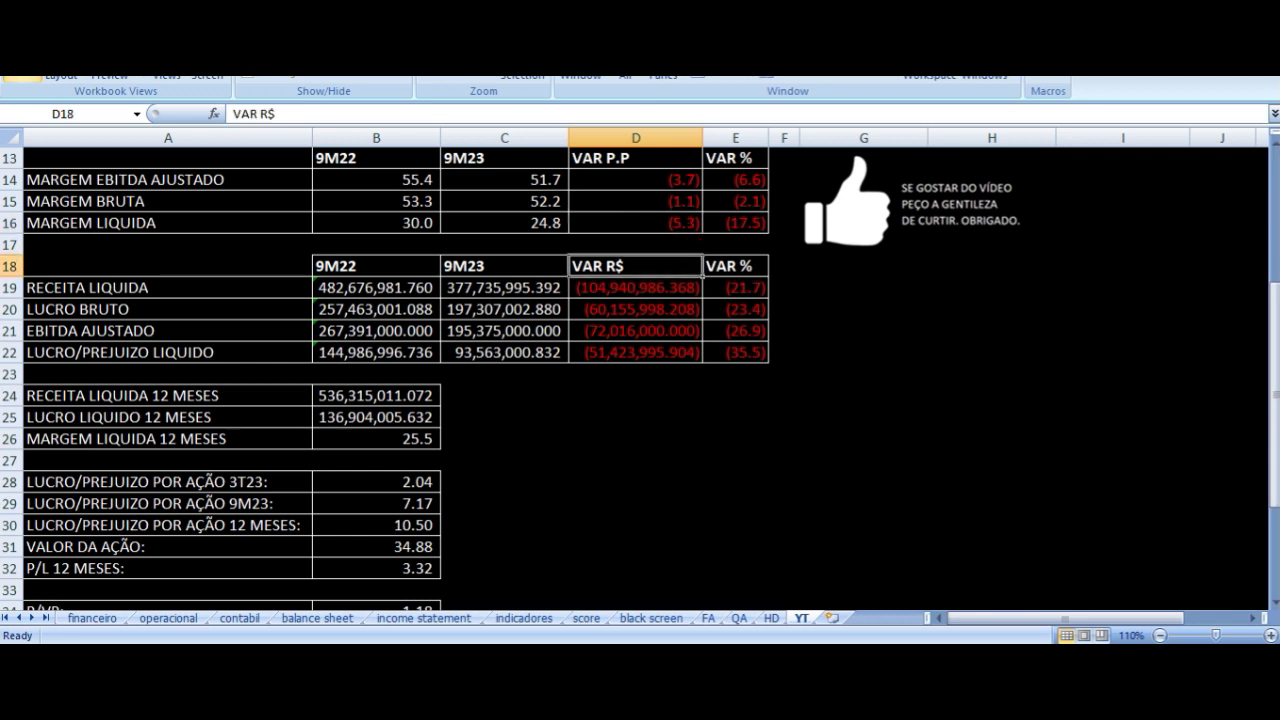
pyautogui.press('Left')
pyautogui.press('Left')
pyautogui.press('Left')
pyautogui.press('Down')
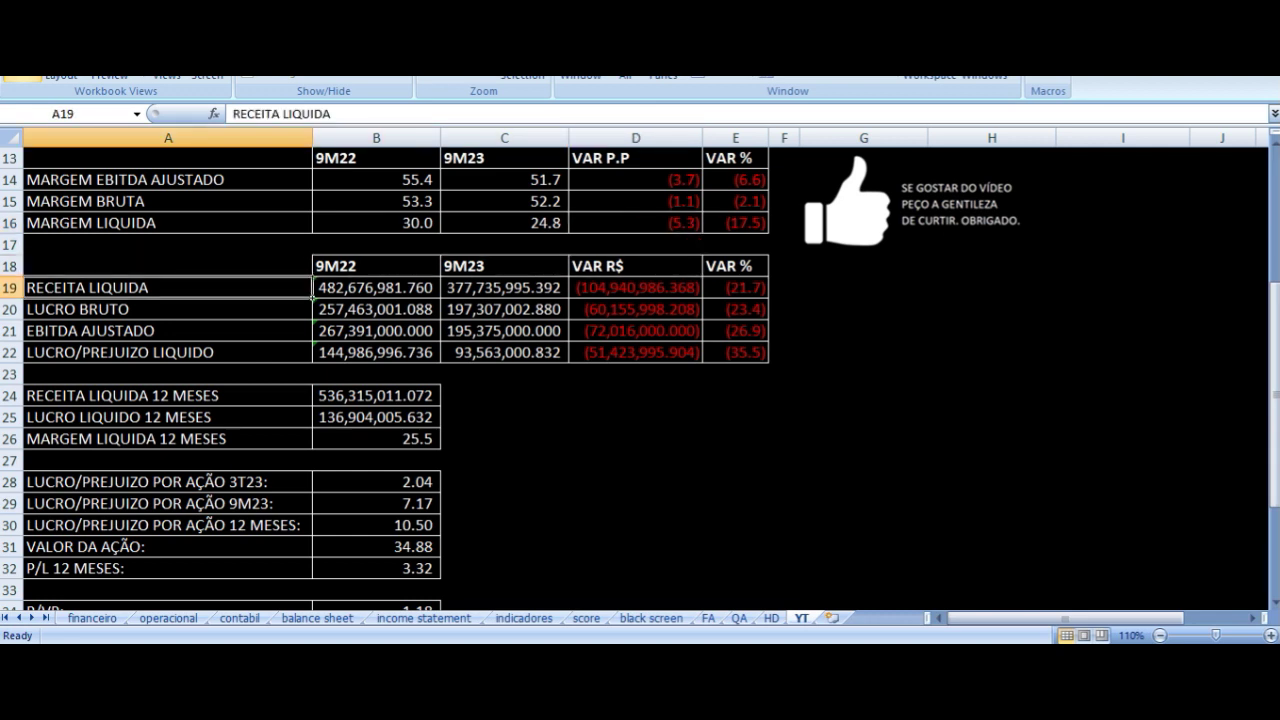
pyautogui.press('Right')
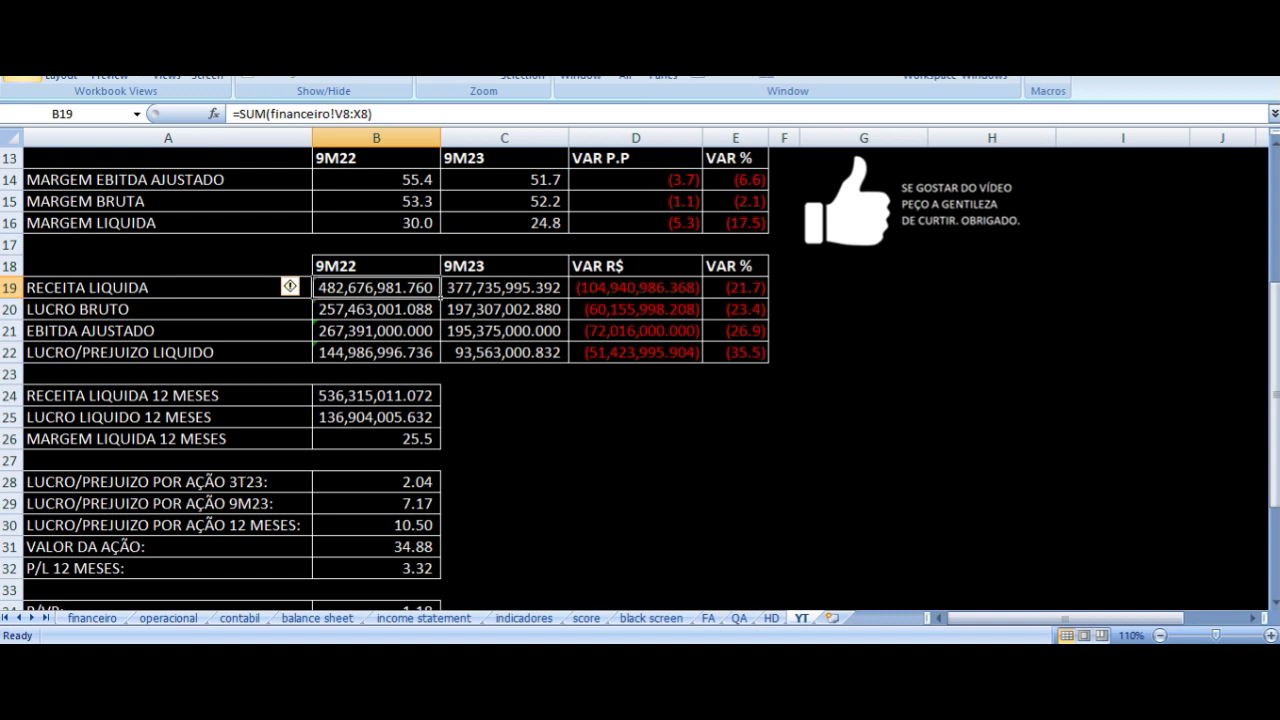
pyautogui.press('Up')
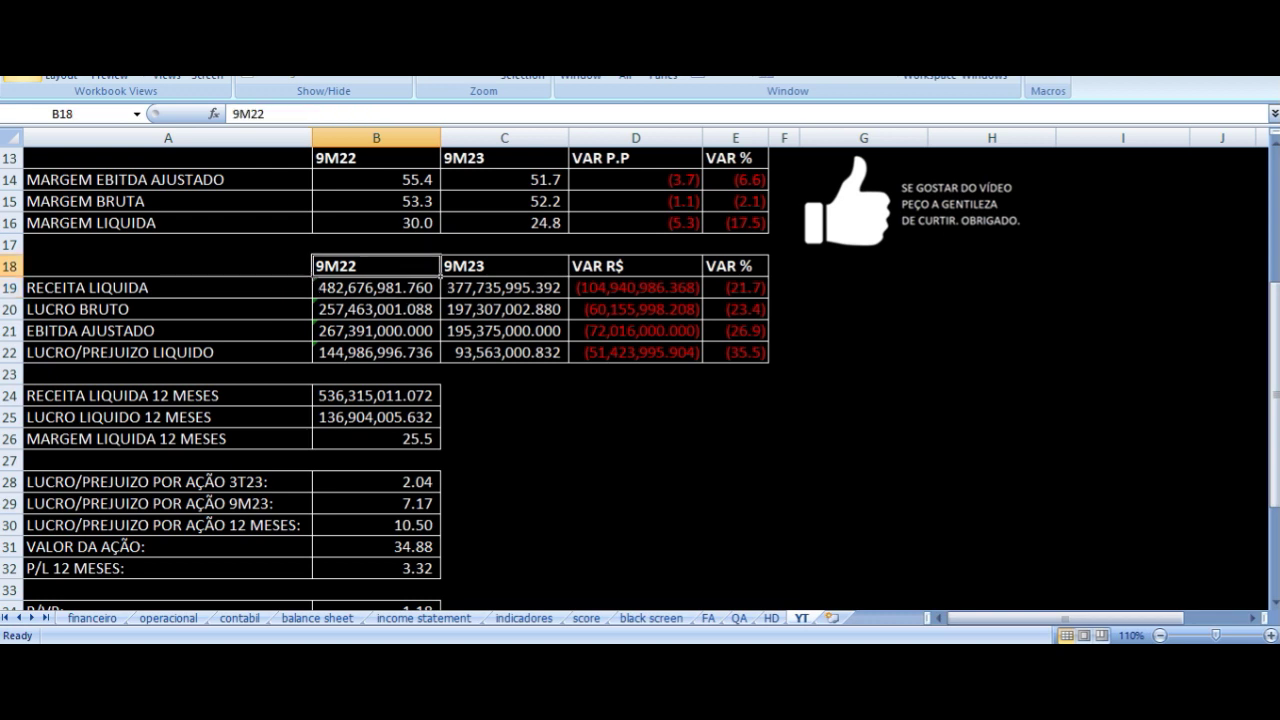
pyautogui.press('Right')
pyautogui.press('Down')
pyautogui.press('Left')
pyautogui.press('Left')
pyautogui.press('Right')
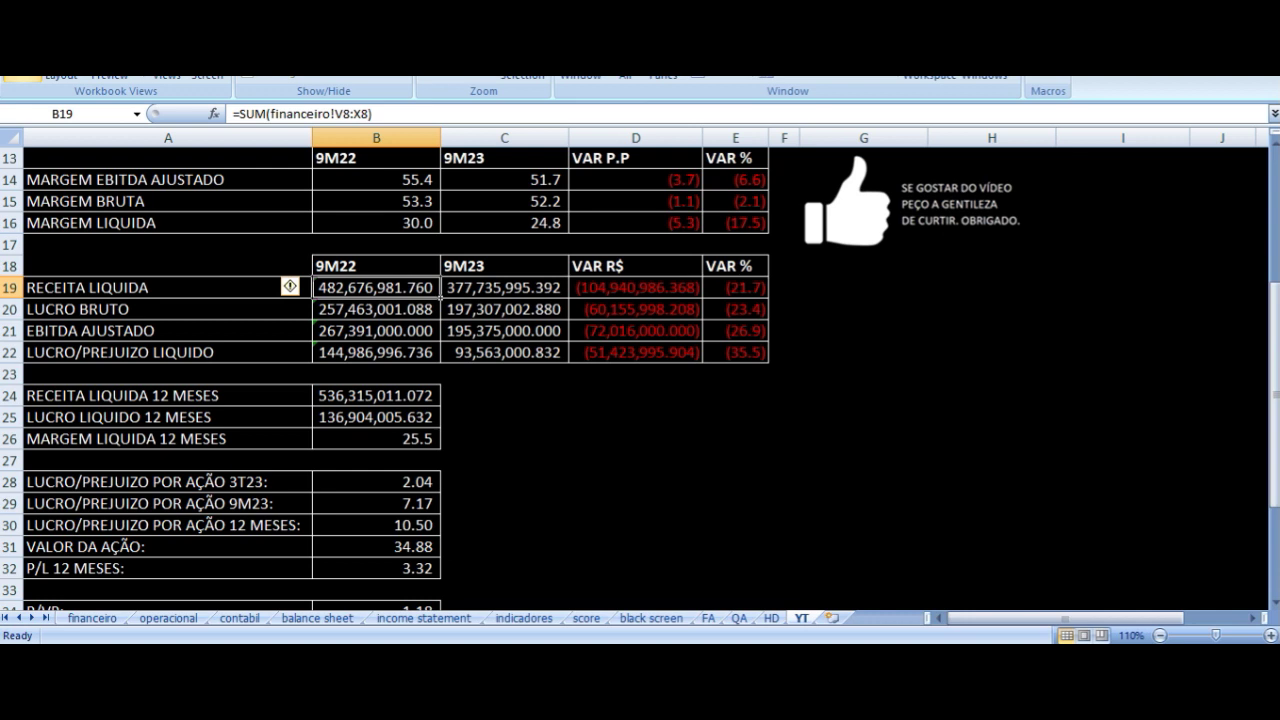
pyautogui.press('Right')
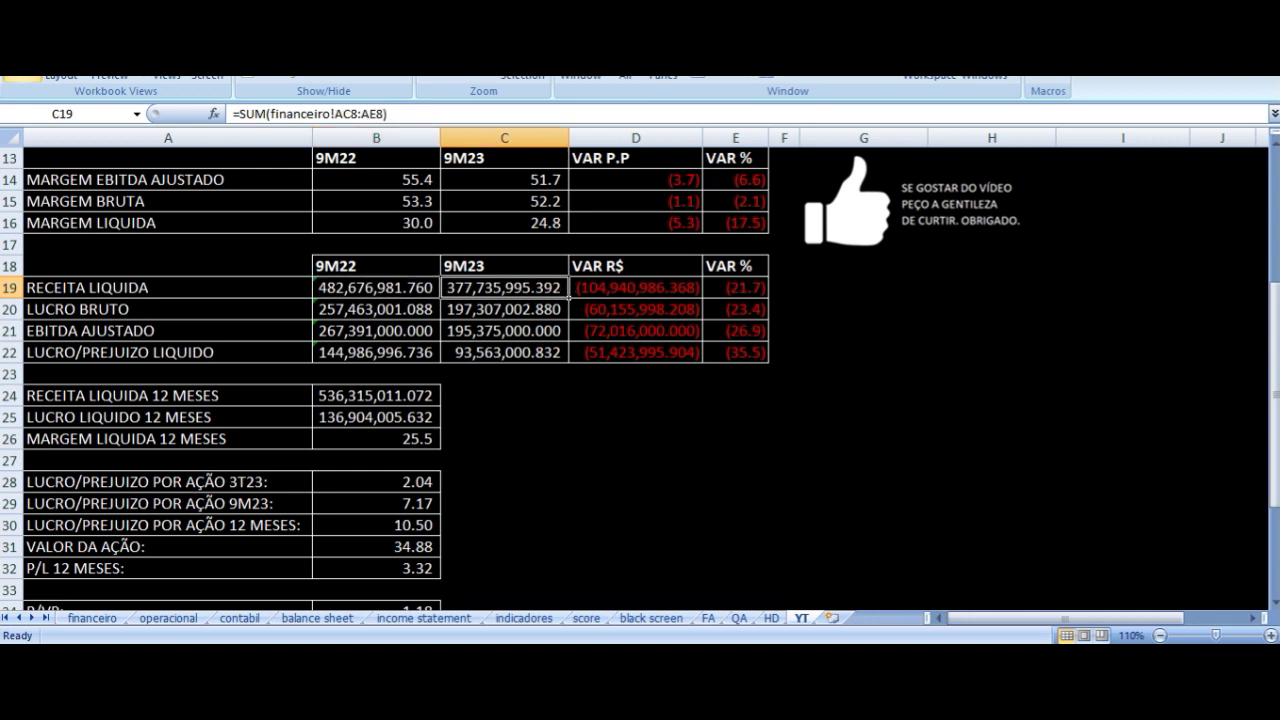
pyautogui.press('Right')
pyautogui.press('Right')
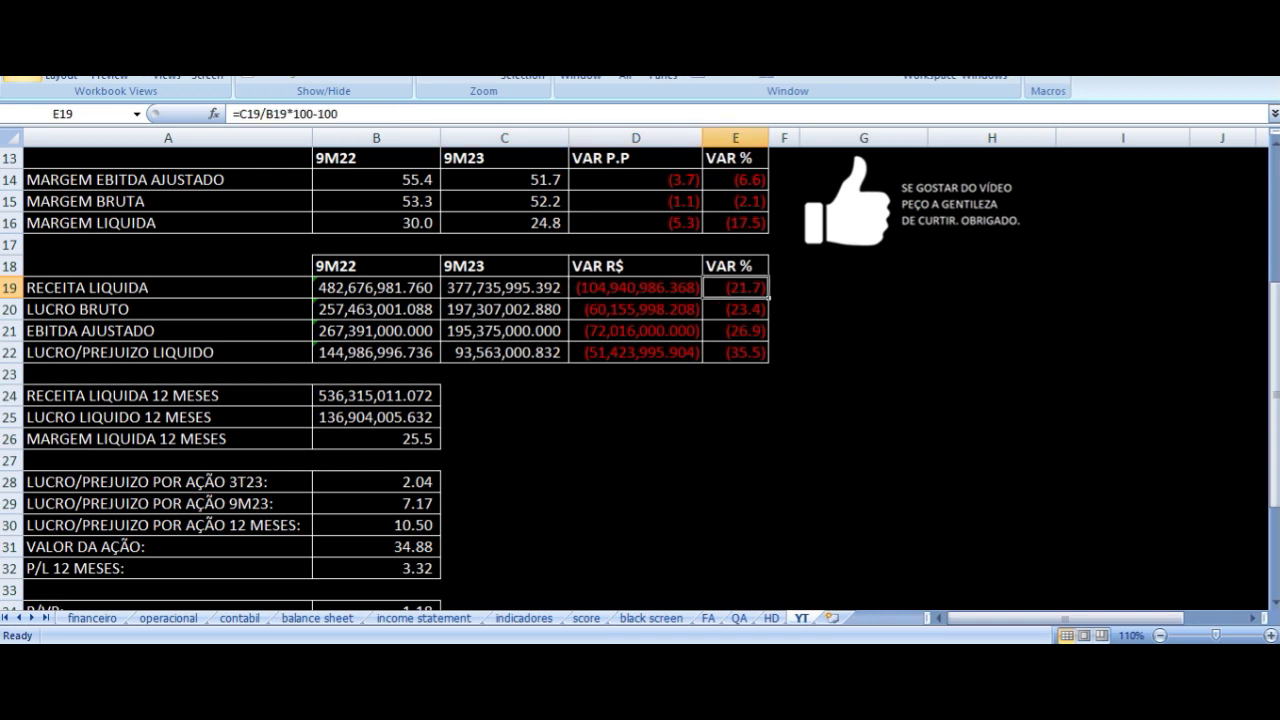
# - Review LUCRO BRUTO in row 20, from 9M22 and 9M23 through to its variation in R$ and percent
pyautogui.press('Down')
pyautogui.press('Left')
pyautogui.press('Left')
pyautogui.press('Left')
pyautogui.press('Left')
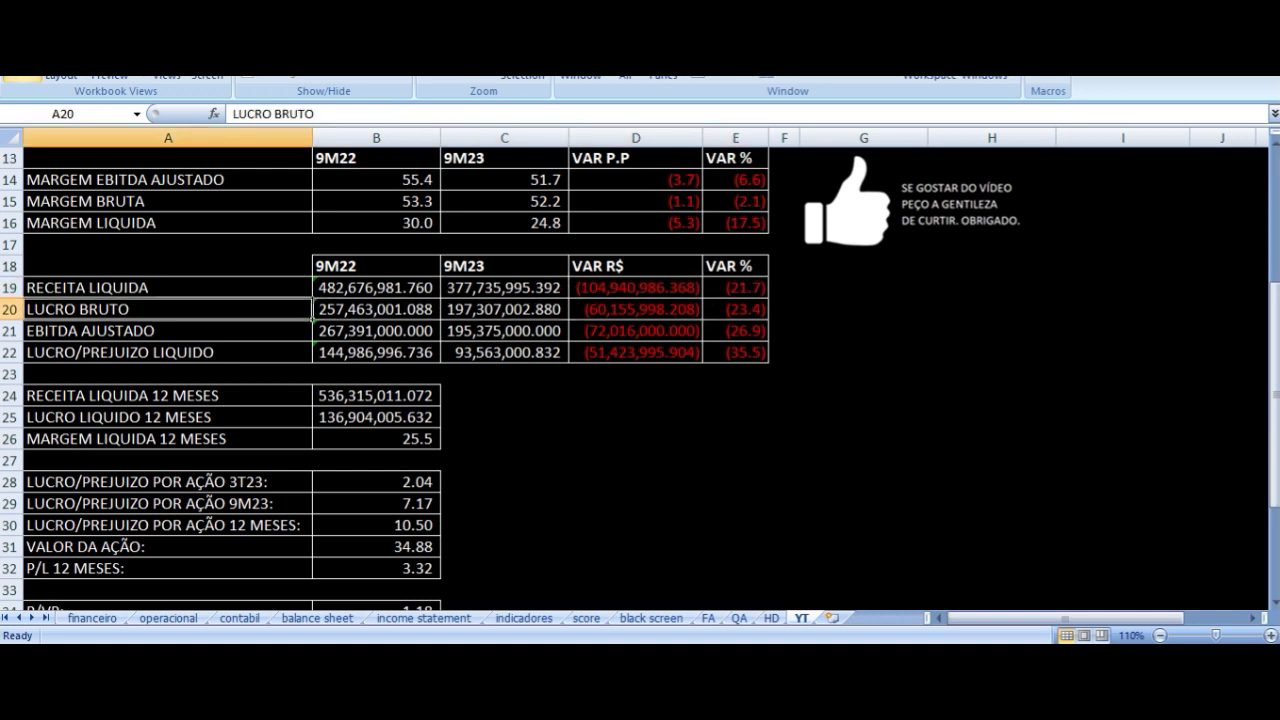
pyautogui.press('Right')
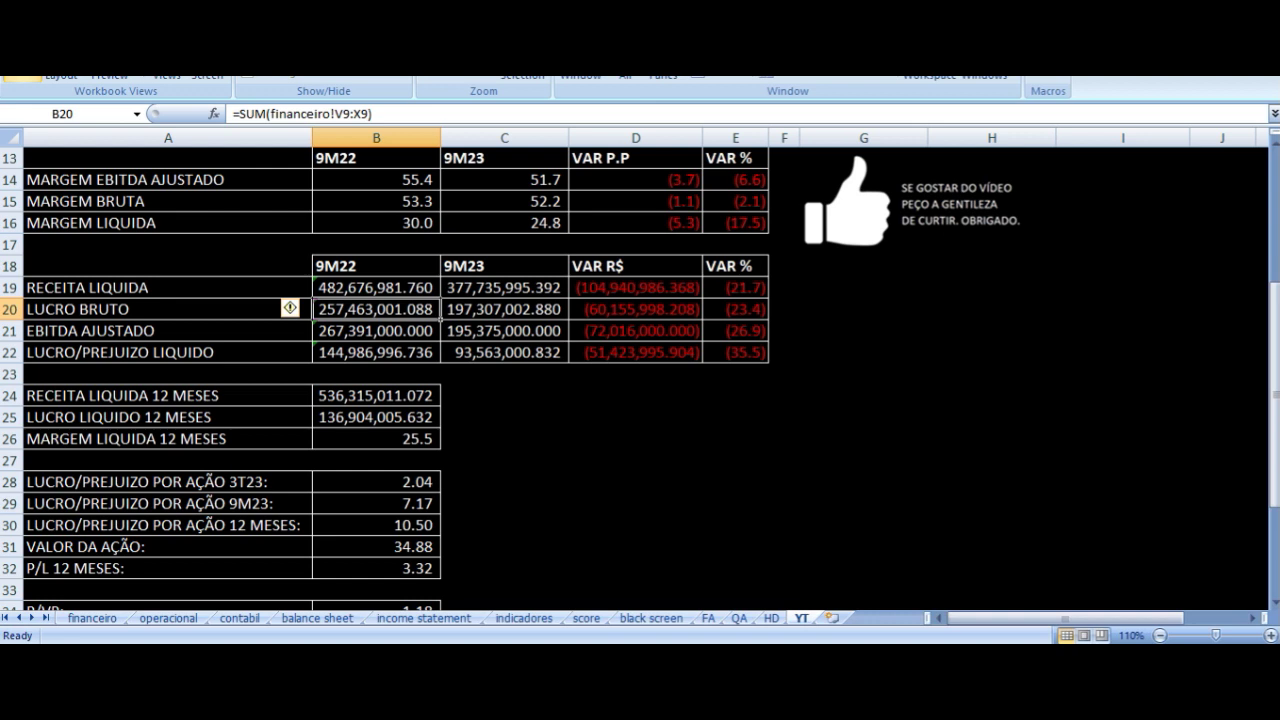
pyautogui.press('Right')
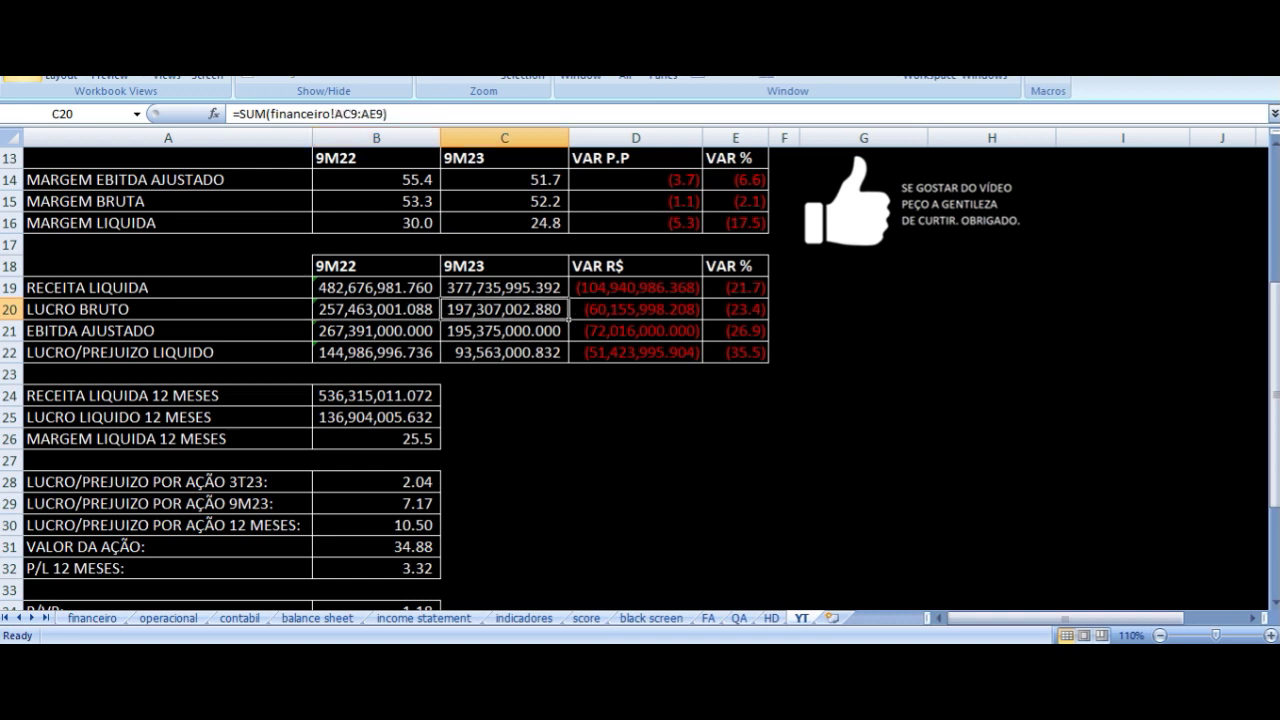
pyautogui.press('Right')
pyautogui.press('Right')
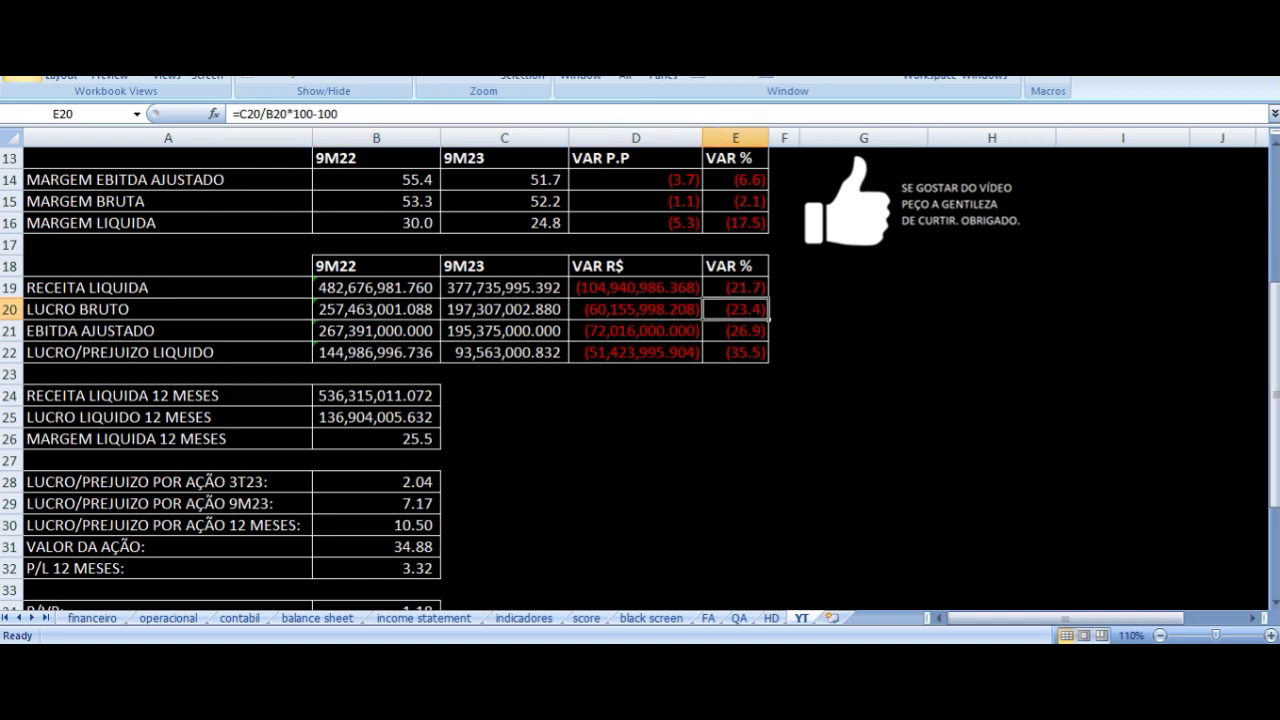
# - Review EBITDA AJUSTADO in row 21, from 9M22 and 9M23 through to its variation in R$ and percent
pyautogui.press('Down')
pyautogui.press('Left')
pyautogui.press('Left')
pyautogui.press('Left')
pyautogui.press('Left')
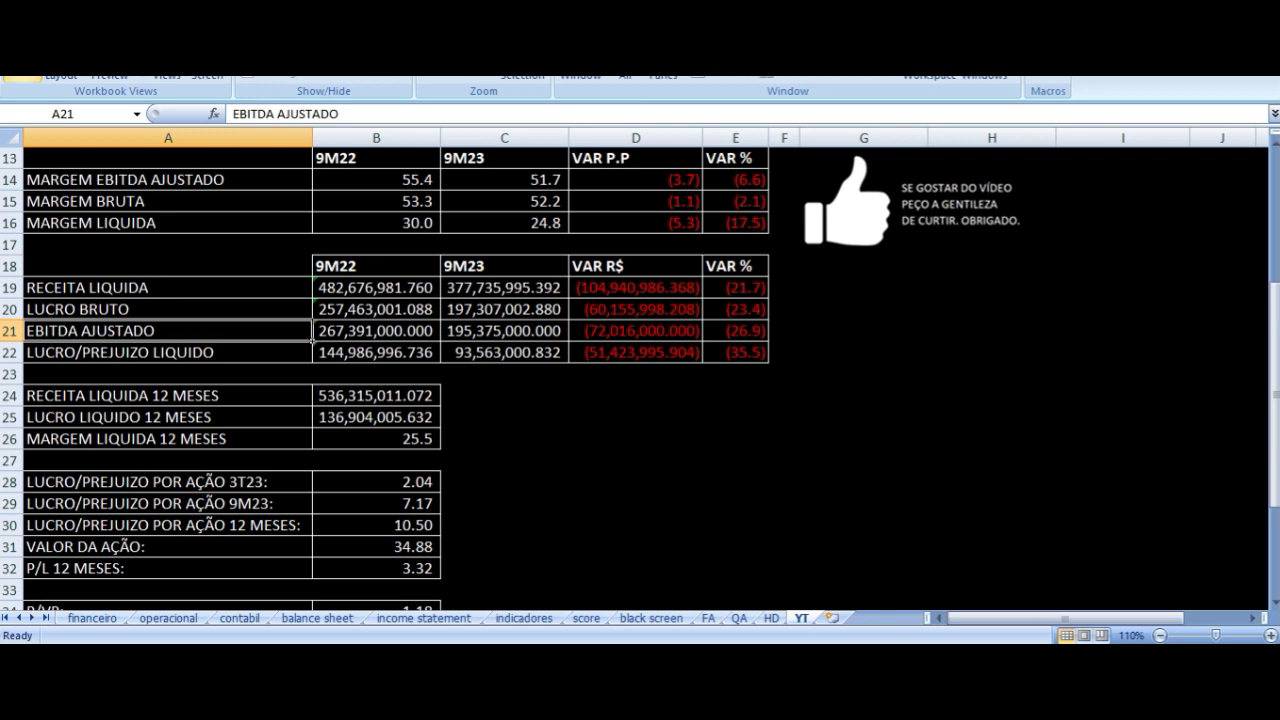
pyautogui.press('Right')
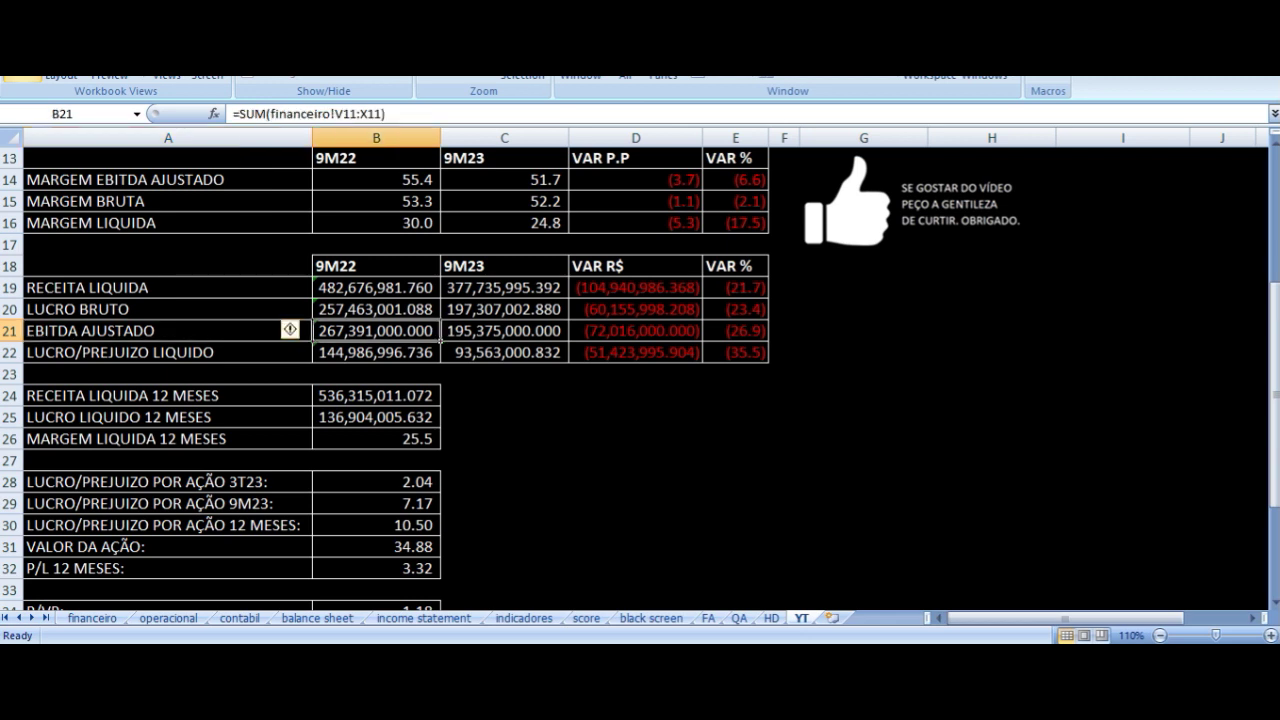
pyautogui.press('Right')
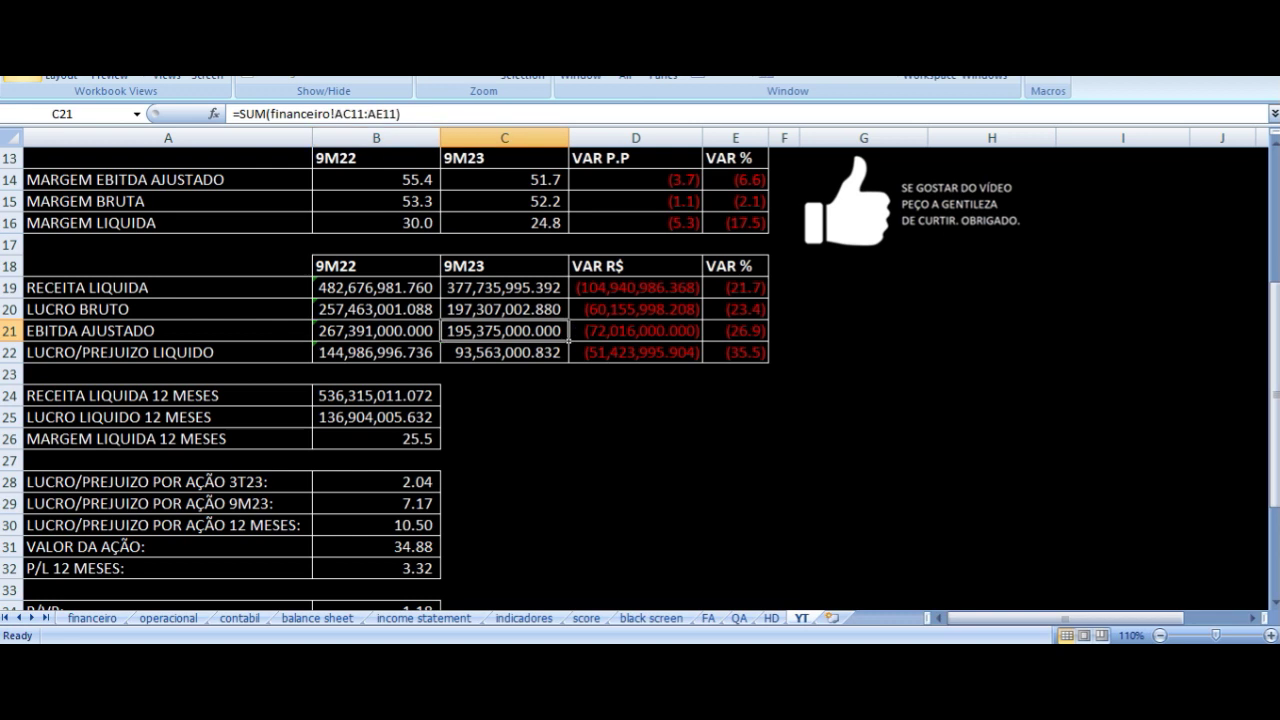
pyautogui.press('Right')
pyautogui.press('Right')
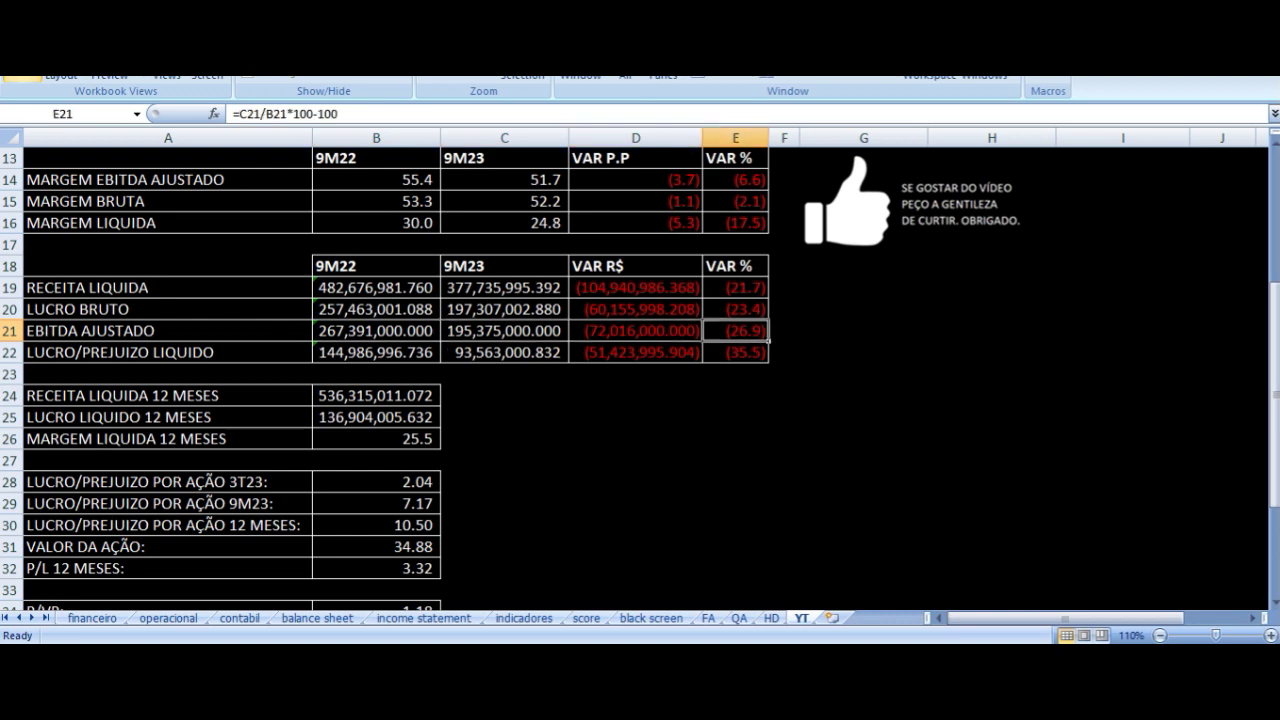
# - Review LUCRO/PREJUIZO LIQUIDO in row 22, from 9M22 and 9M23 through to its variation in R$ and percent
pyautogui.press('Down')
pyautogui.press('Left')
pyautogui.press('Left')
pyautogui.press('Left')
pyautogui.press('Left')
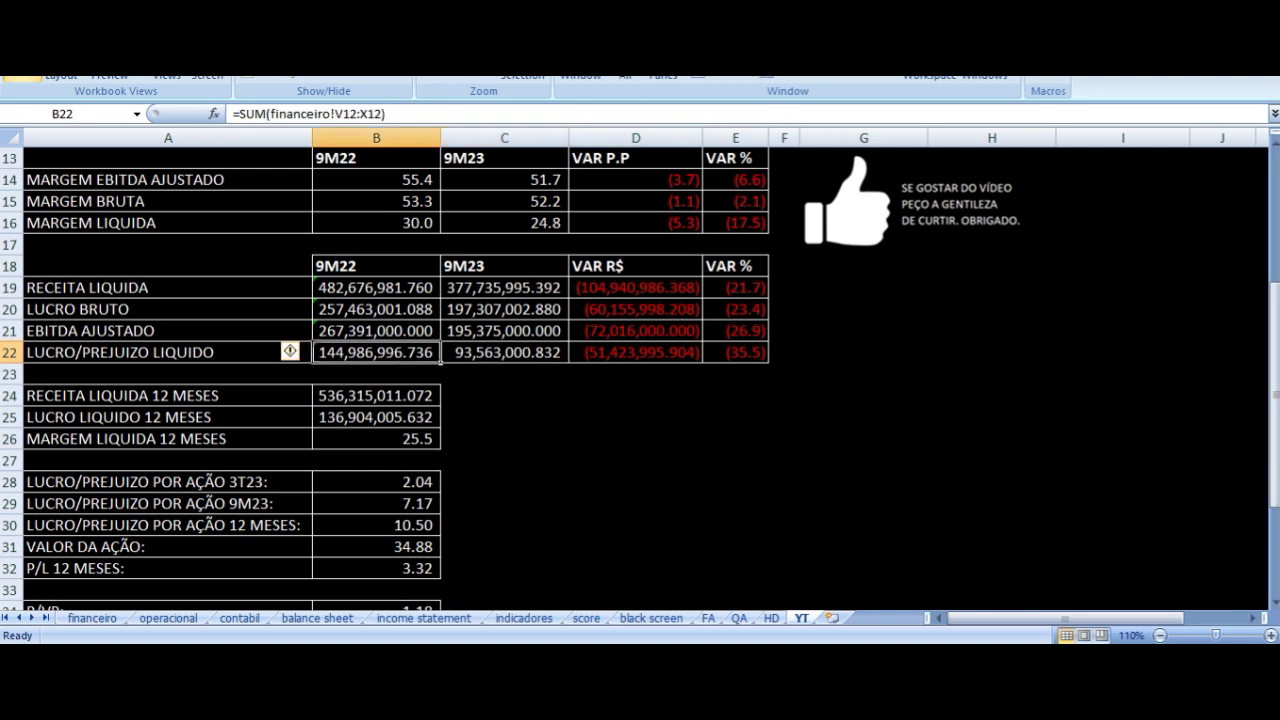
pyautogui.press('Right')
pyautogui.press('Right')
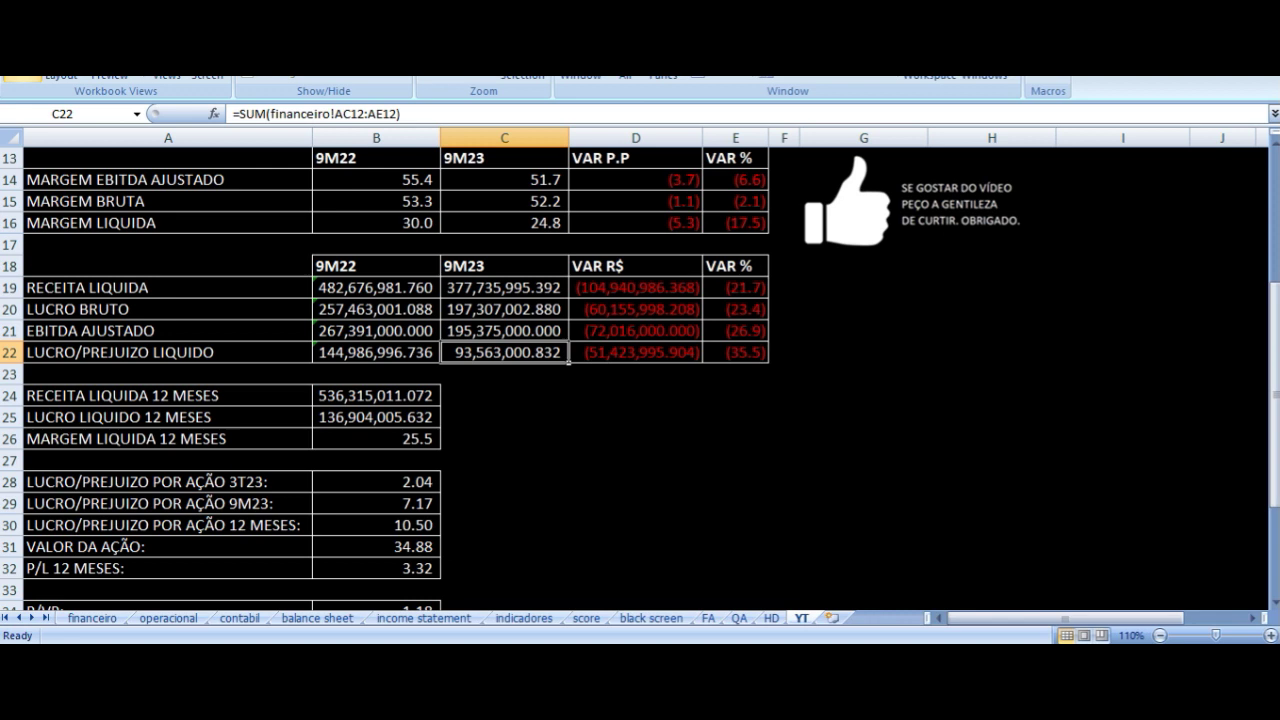
pyautogui.press('Right')
pyautogui.press('Right')
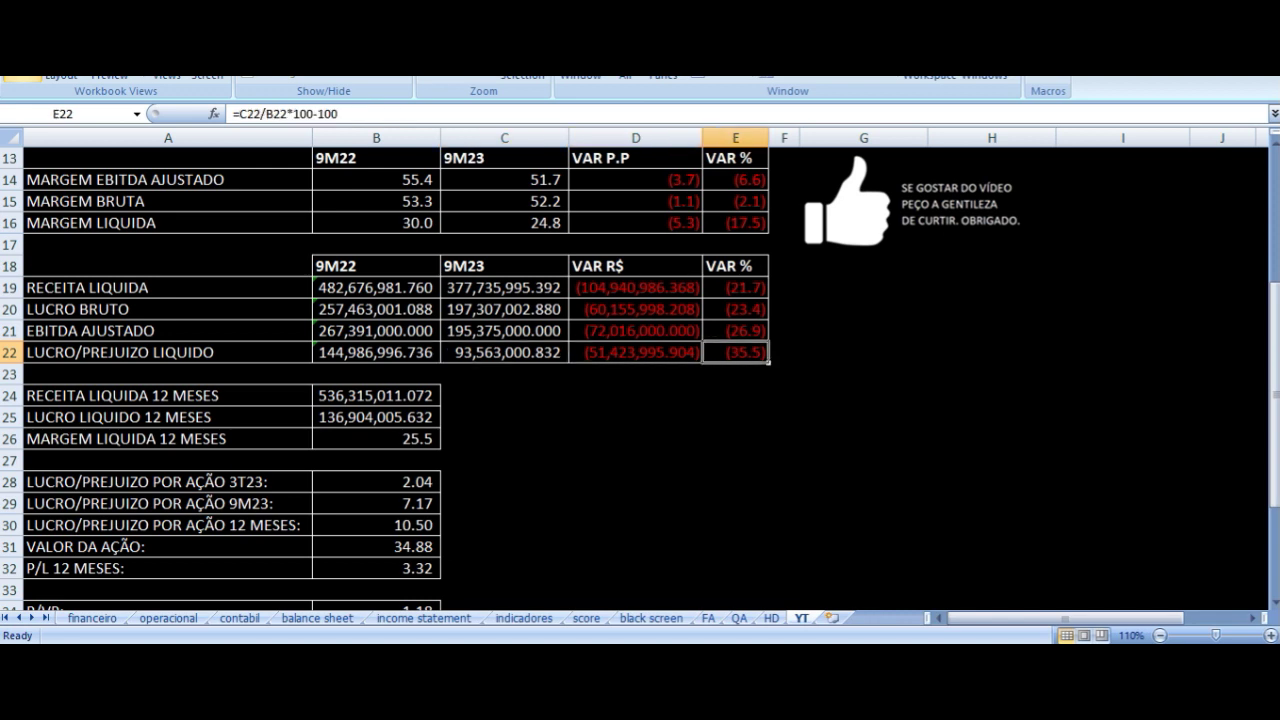
# - Look back over the quarterly 3T22, 2T23 and 3T23 tables alongside the 9M22 and 9M23 tables
pyautogui.scroll(4, 665, 307)
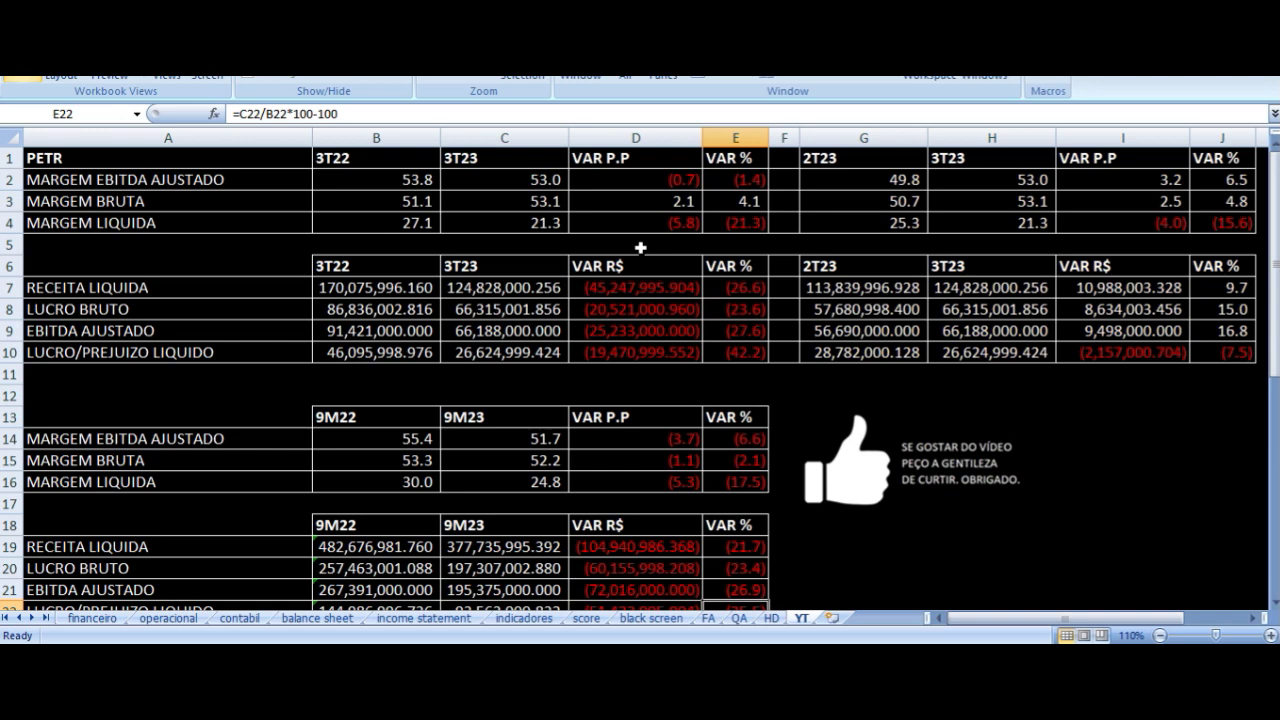
pyautogui.scroll(-2, 640, 247)
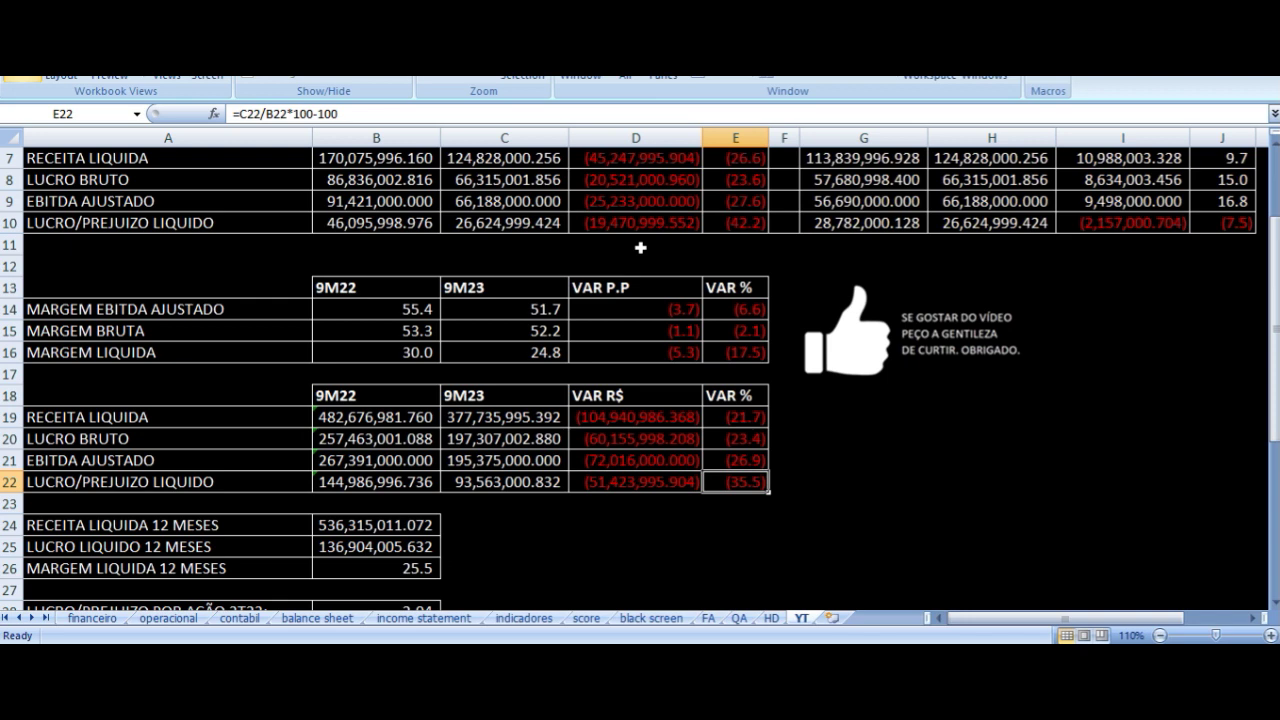
pyautogui.scroll(2, 736, 347)
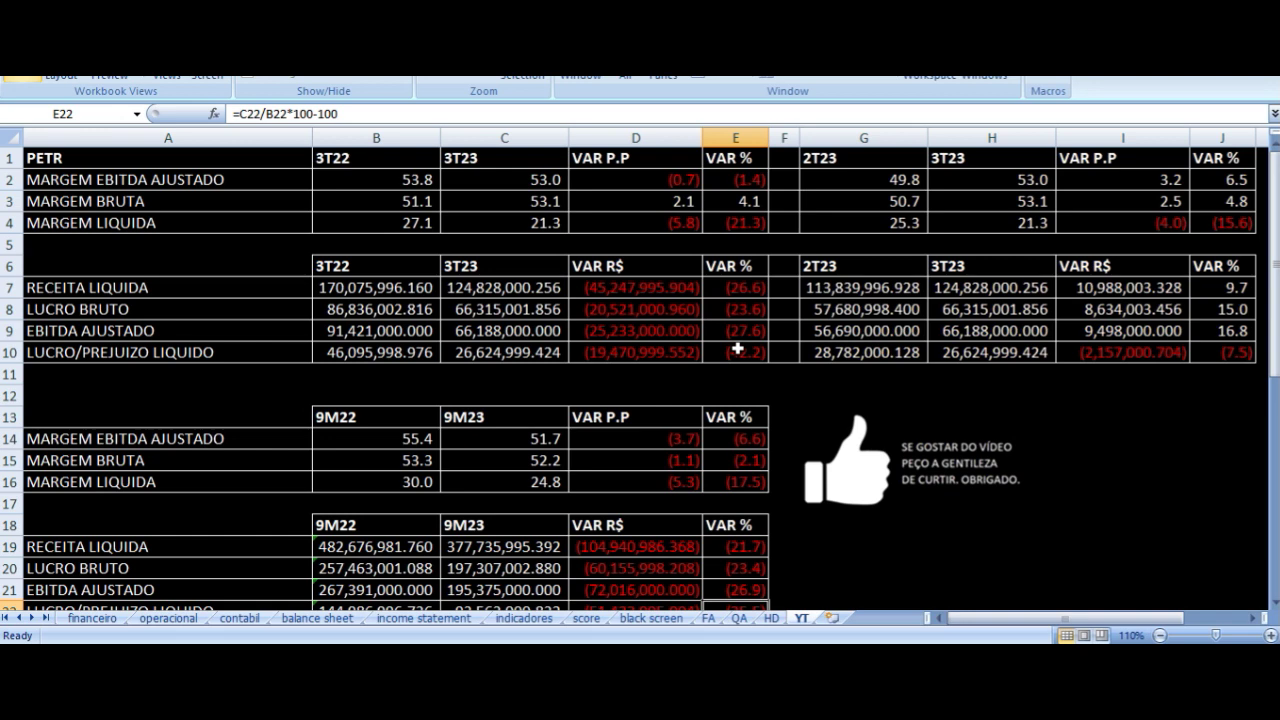
# - Review the 12-month net revenue, net profit and net margin in rows 24 to 26
pyautogui.scroll(-4, 553, 330)
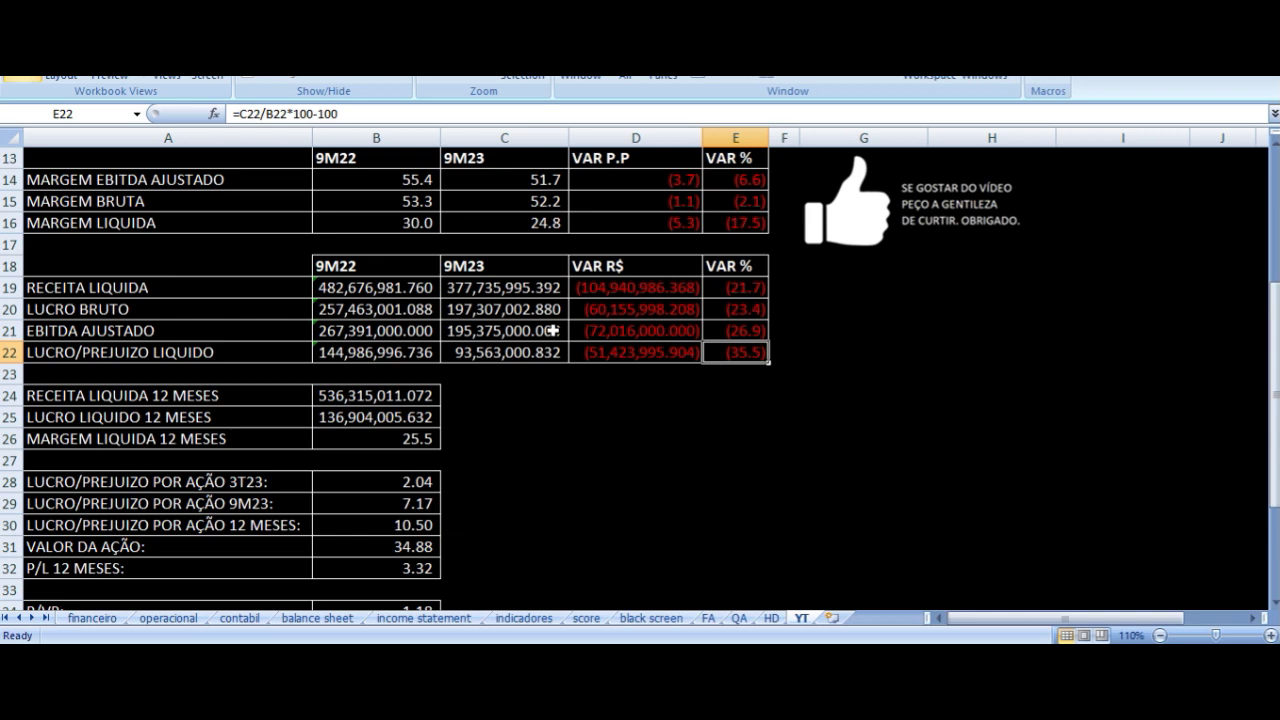
pyautogui.click(185, 395)
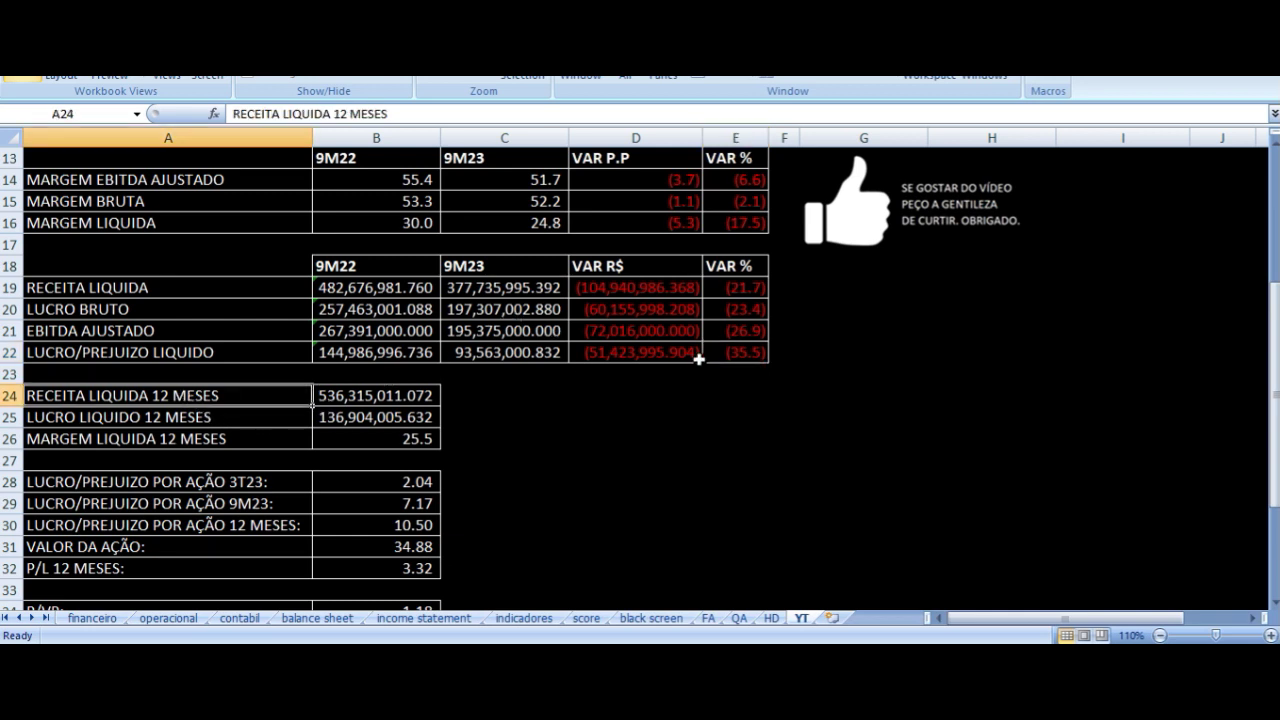
pyautogui.press('Right')
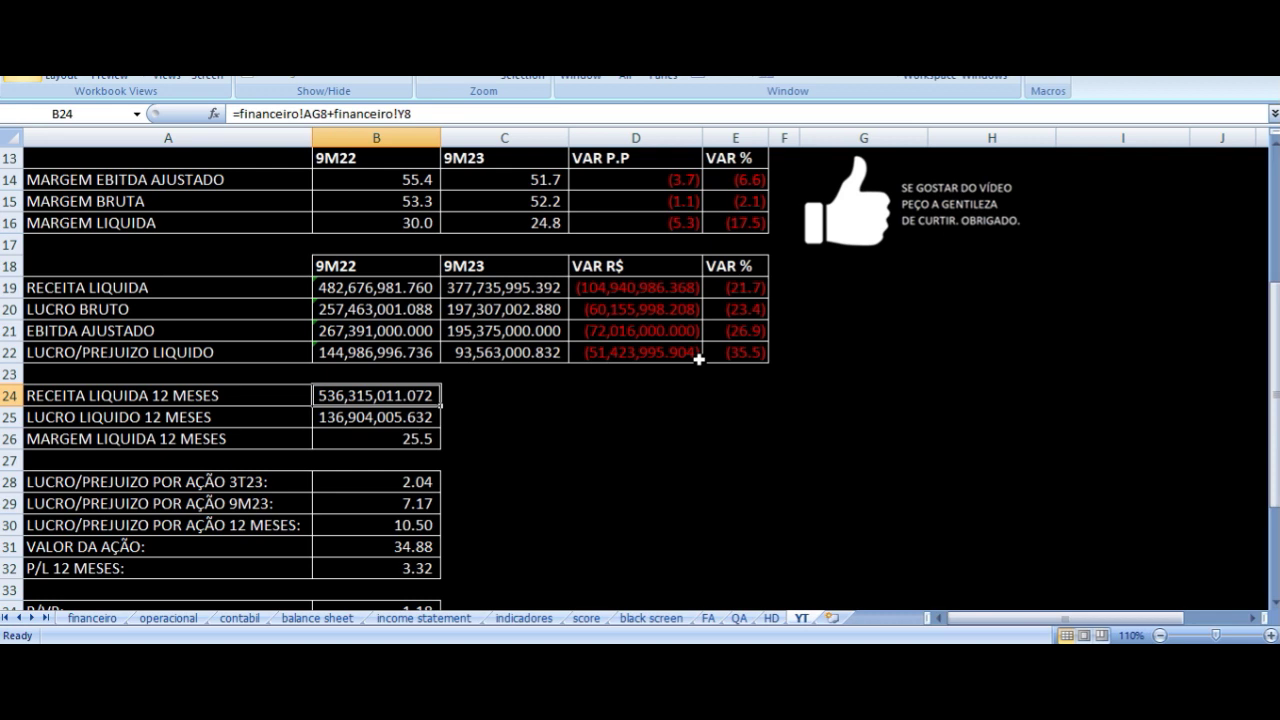
pyautogui.press('Down')
pyautogui.press('Left')
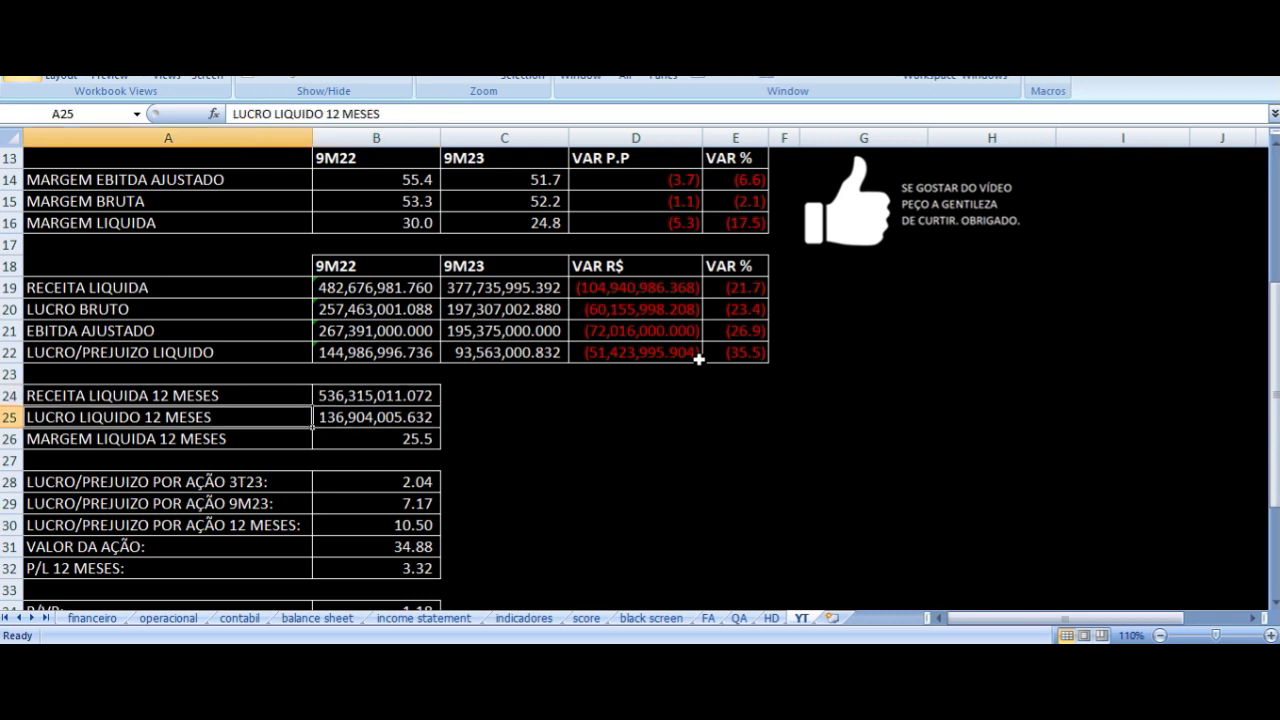
pyautogui.press('Right')
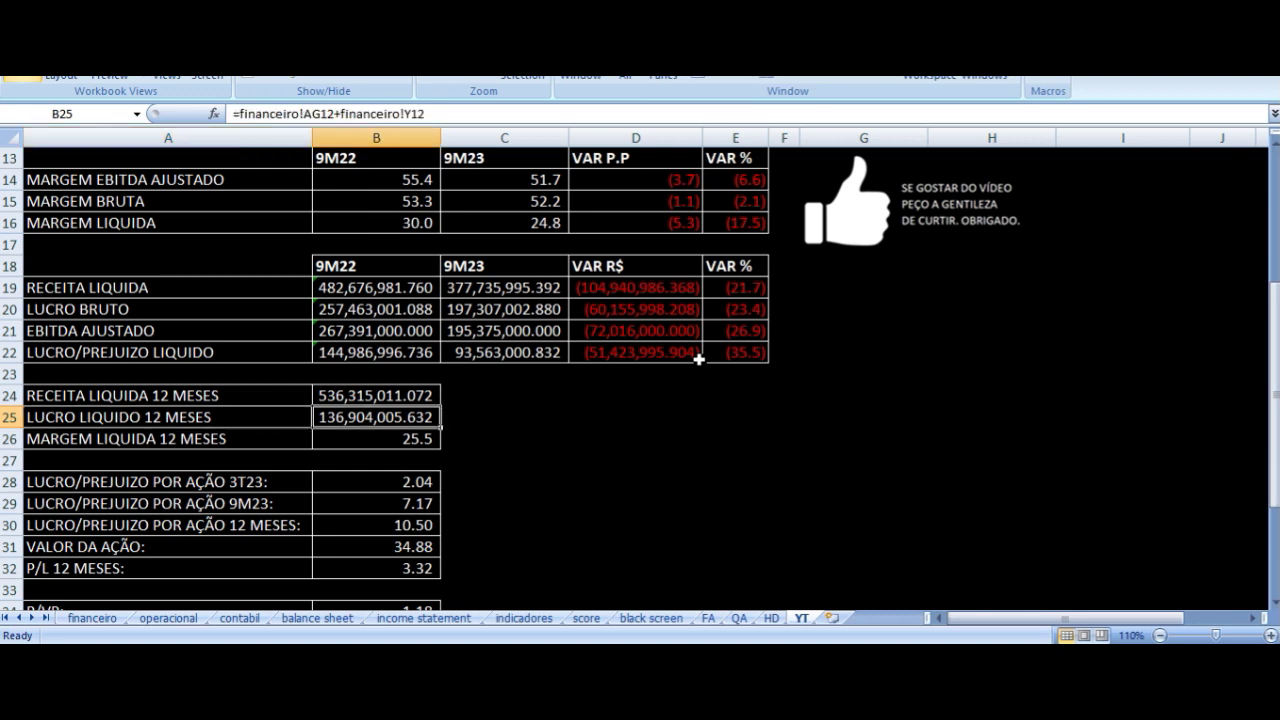
pyautogui.press('Down')
pyautogui.press('Left')
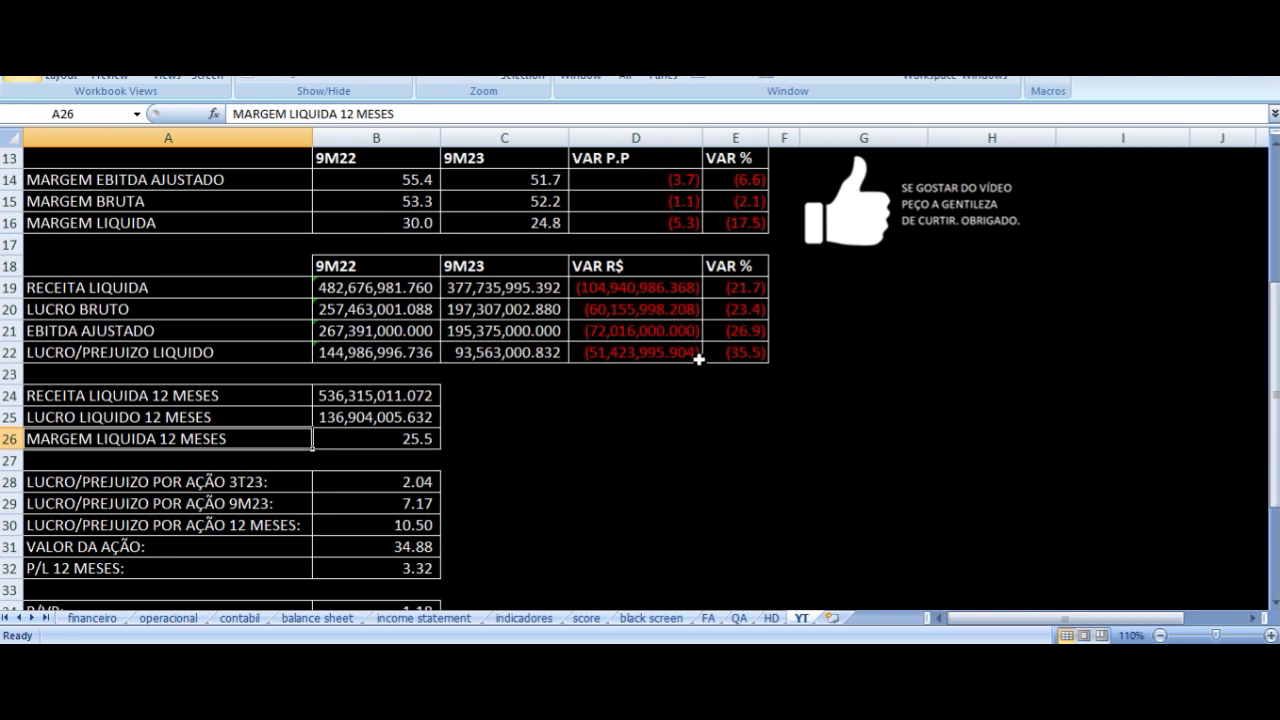
pyautogui.press('Right')
# - Review LUCRO/PREJUIZO POR AÇÃO for 3T23, 9M23 and 12 months in rows 28 to 30
pyautogui.press('Down')
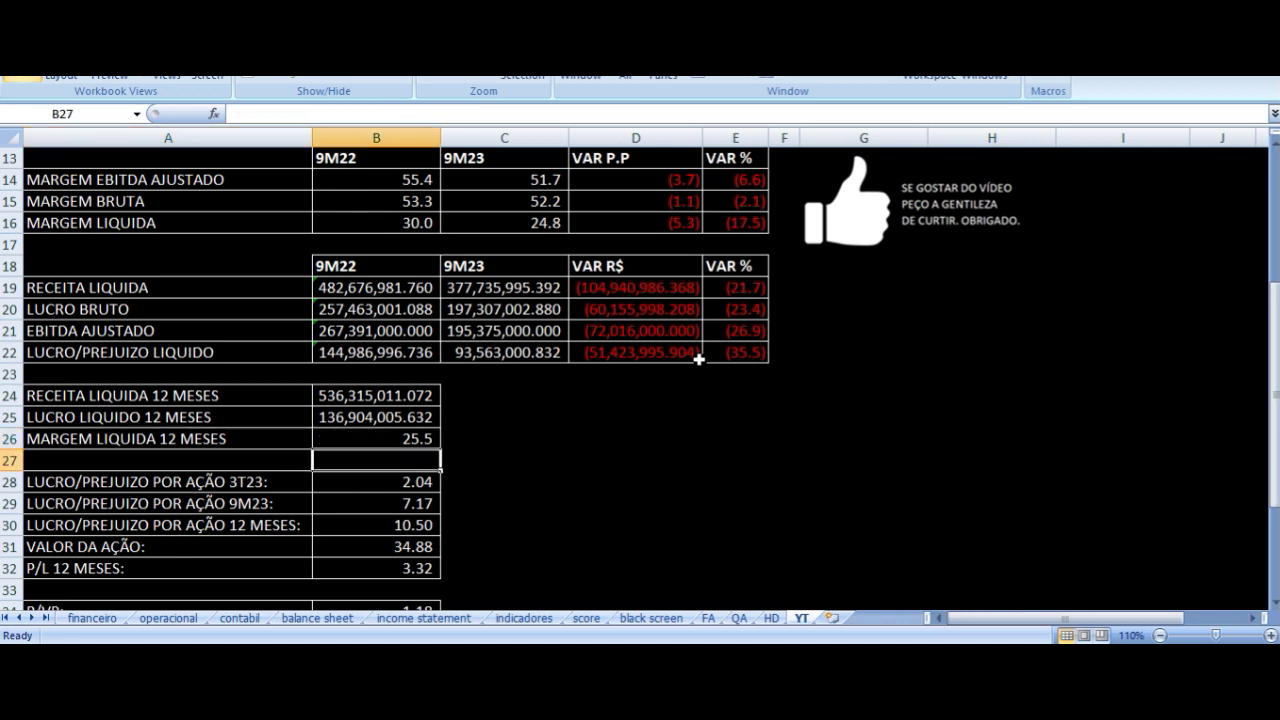
pyautogui.press('Down')
pyautogui.press('Left')
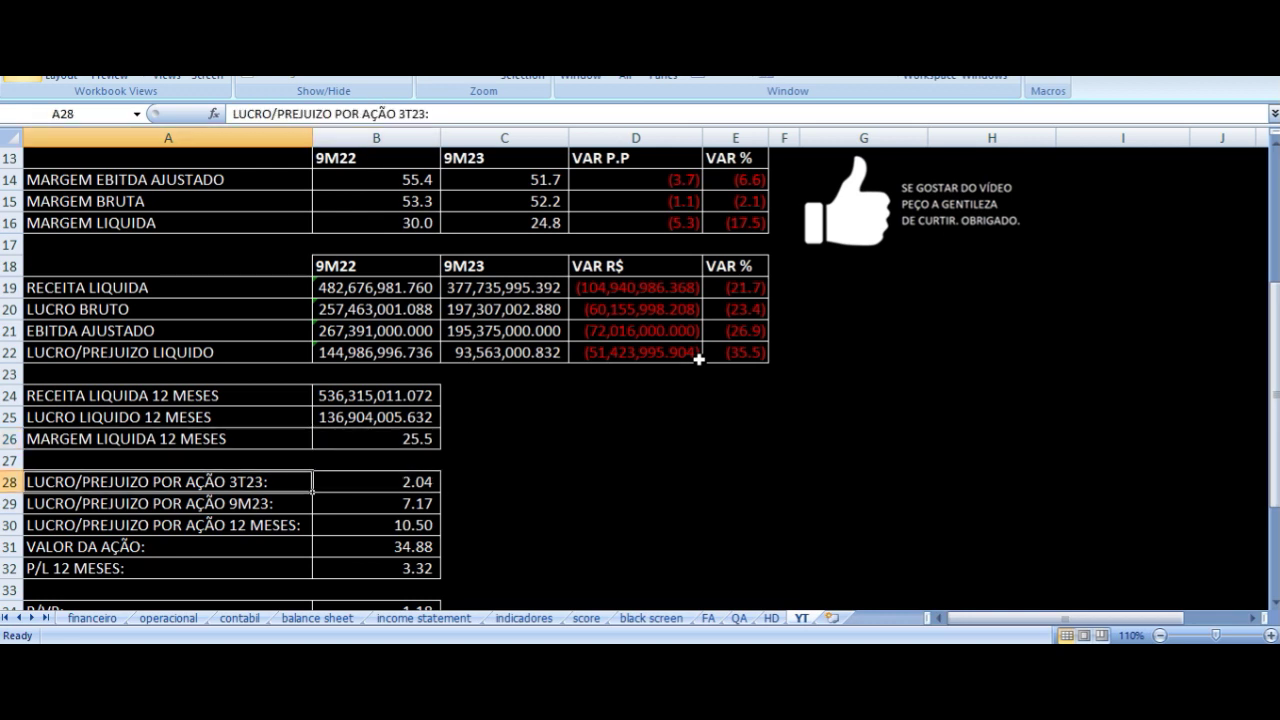
pyautogui.press('Right')
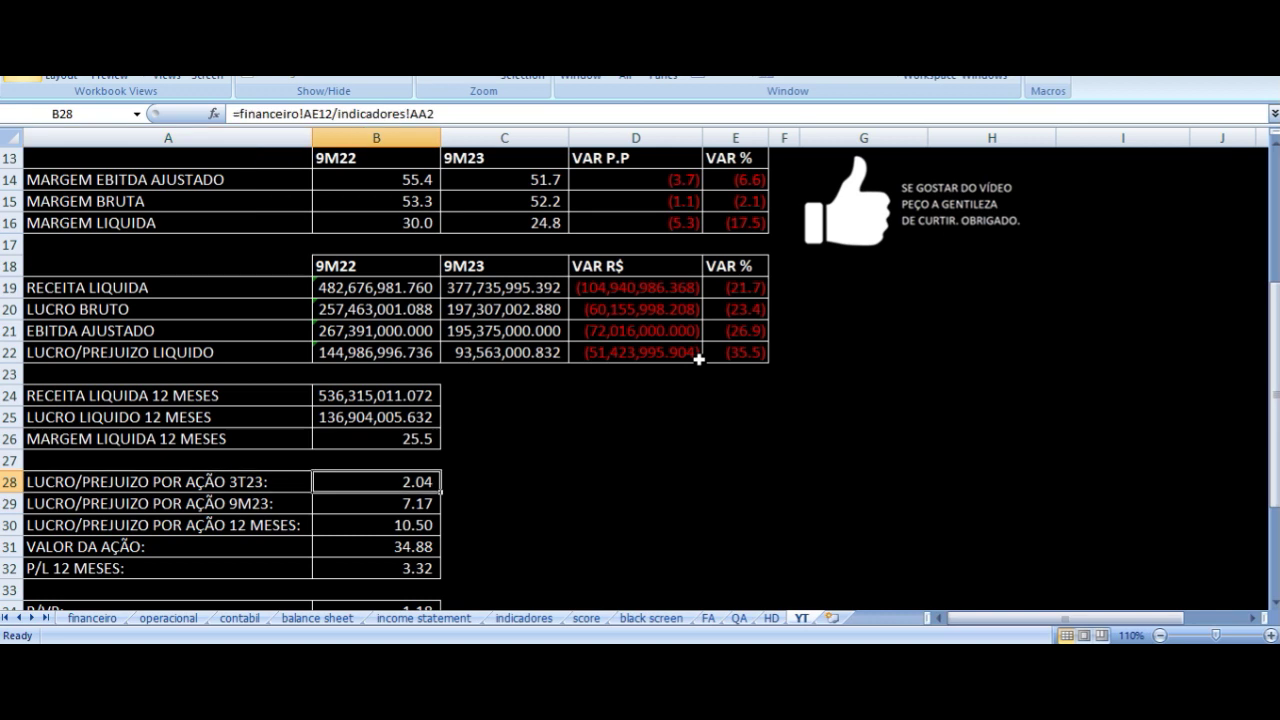
pyautogui.press('Down')
pyautogui.press('Left')
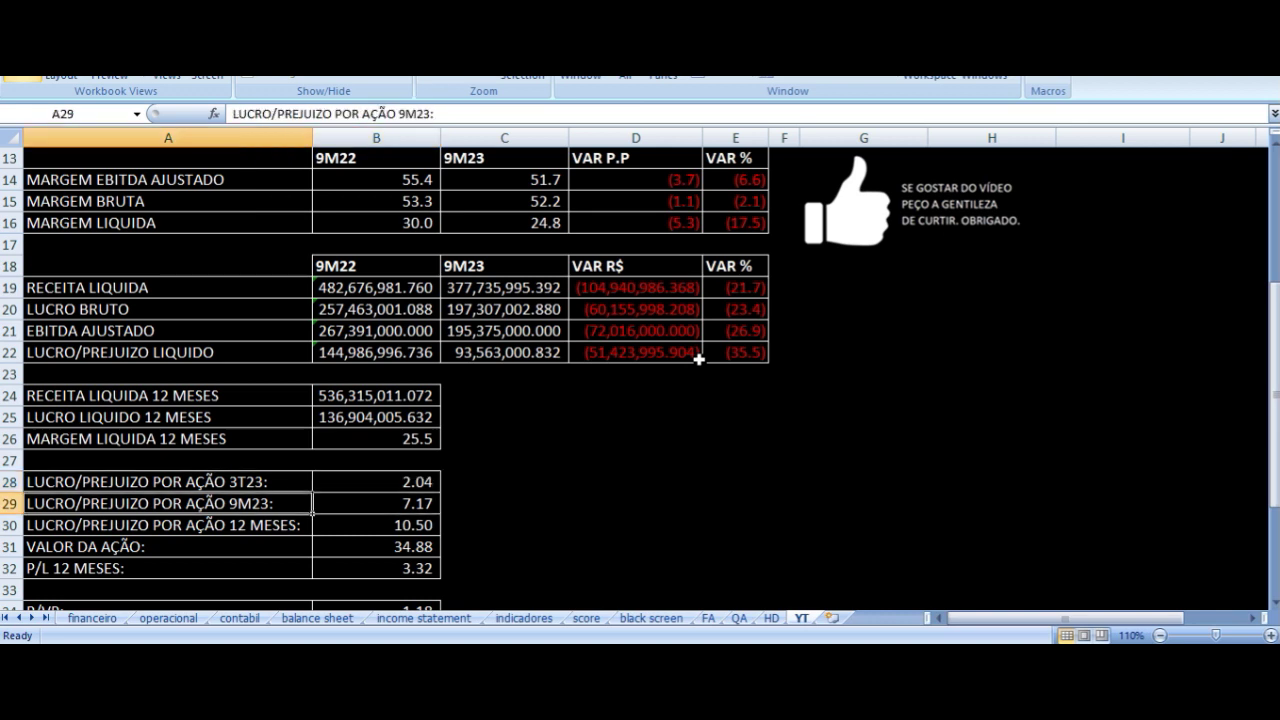
pyautogui.press('Right')
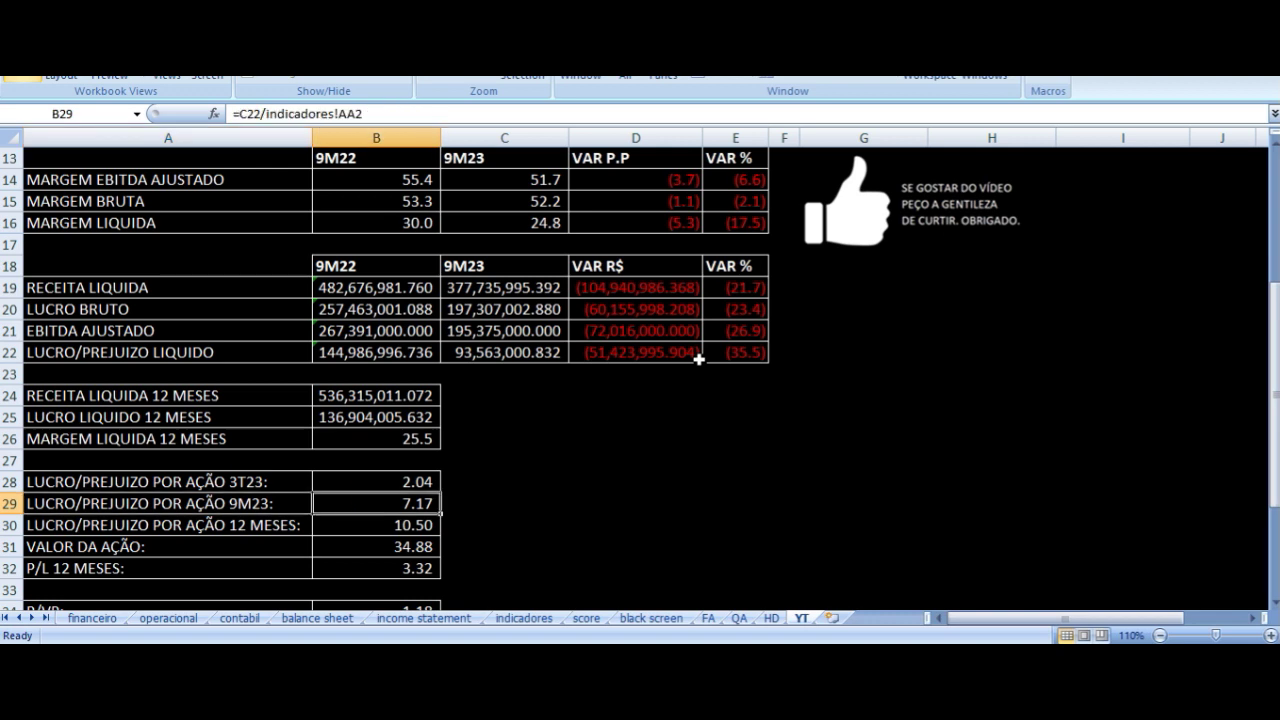
pyautogui.press('Down')
pyautogui.press('Left')
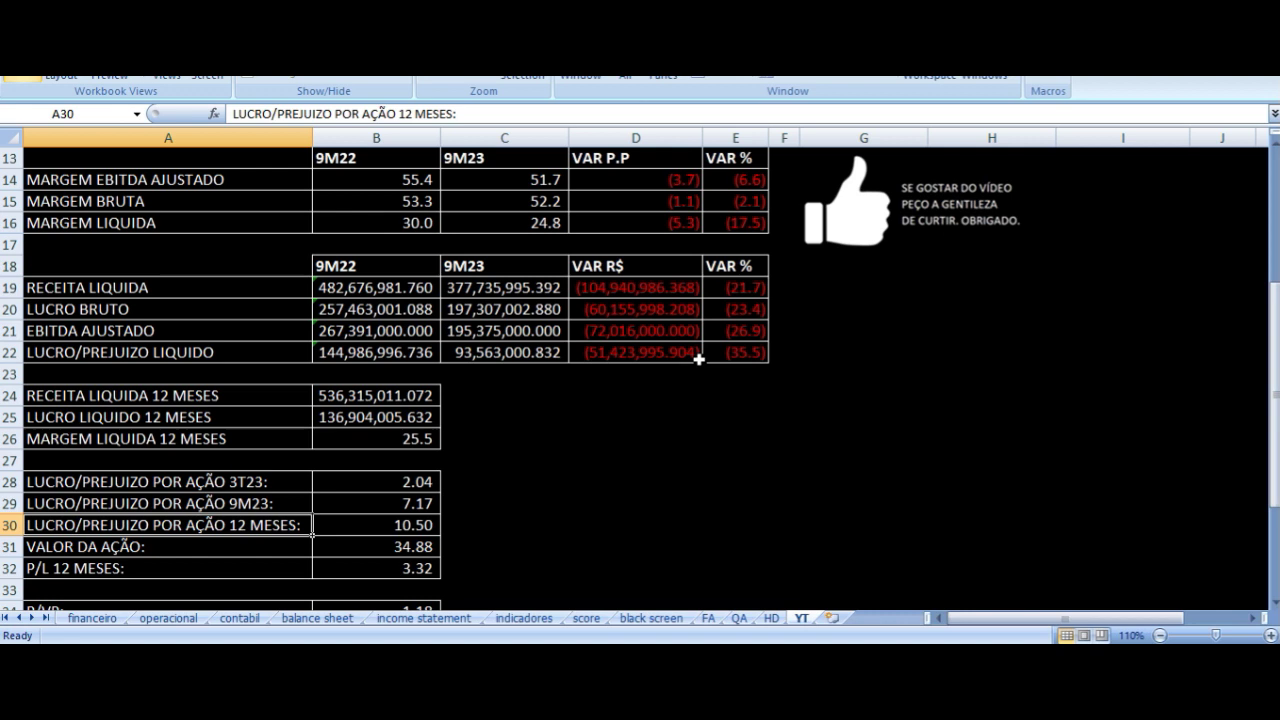
pyautogui.press('Right')
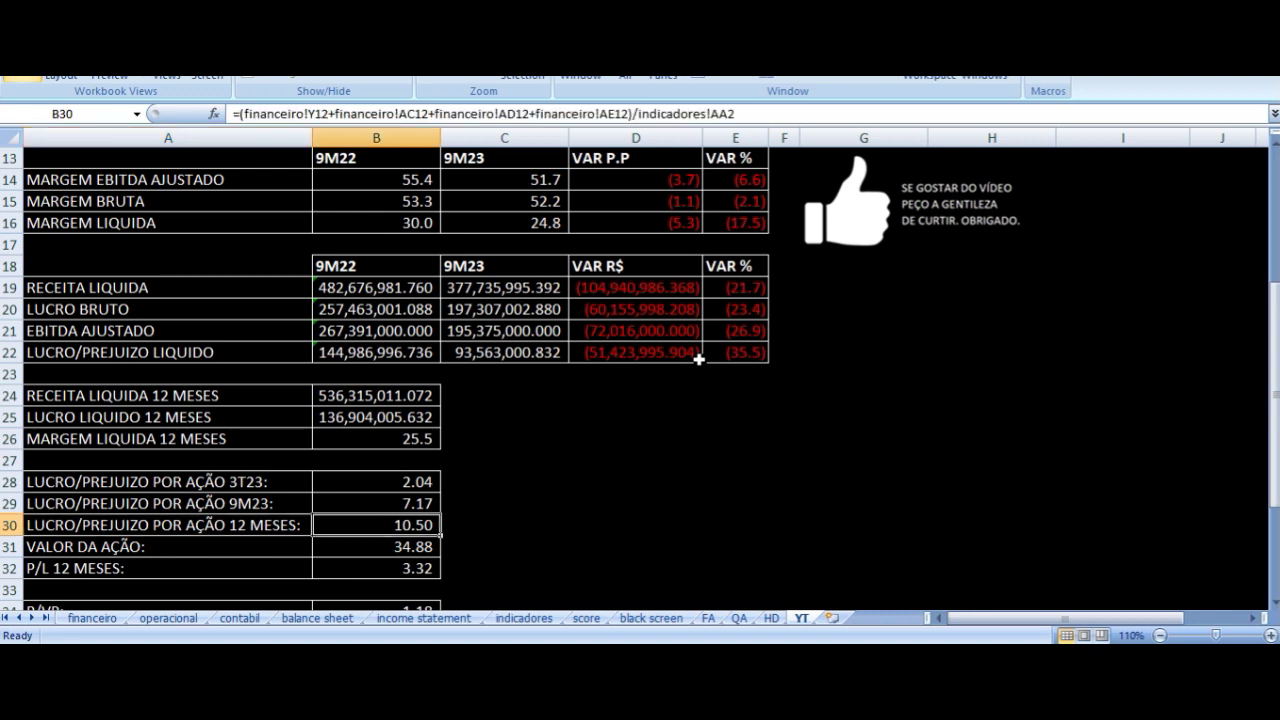
# - Review VALOR DA AÇÃO in row 31 and P/L 12 MESES in row 32
pyautogui.press('Down')
pyautogui.press('Left')
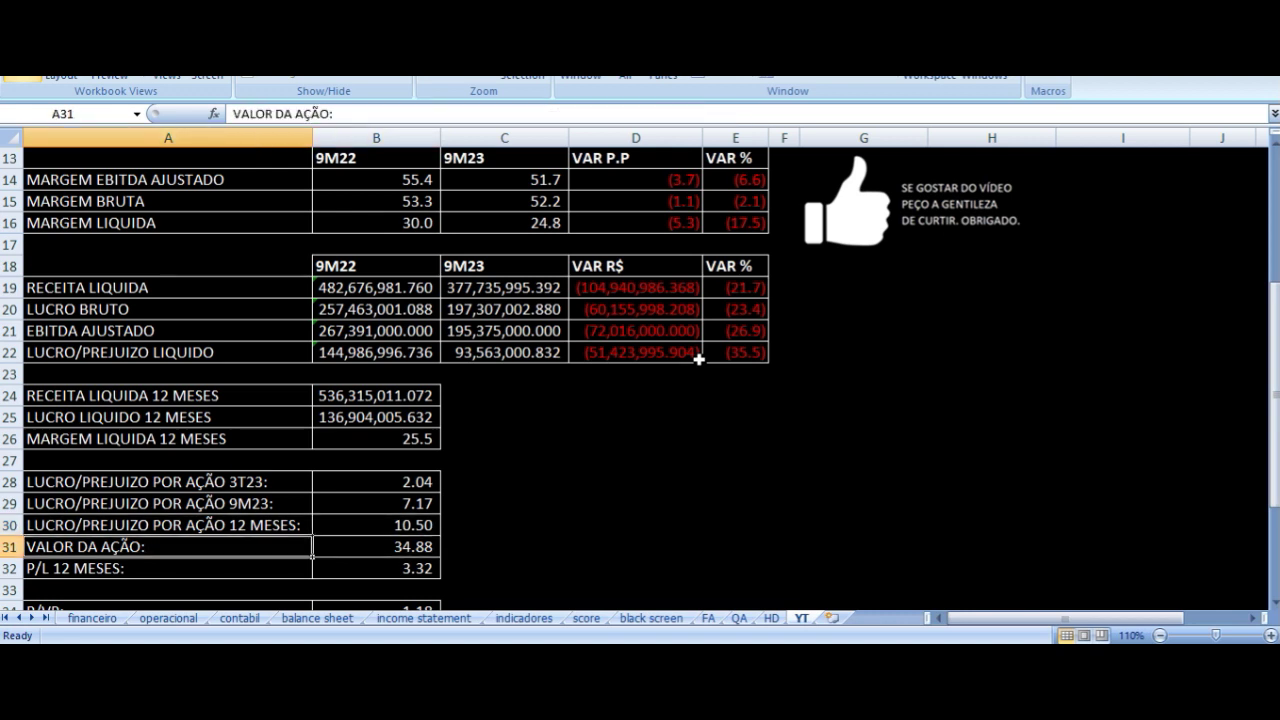
pyautogui.scroll(-2, 500, 356)
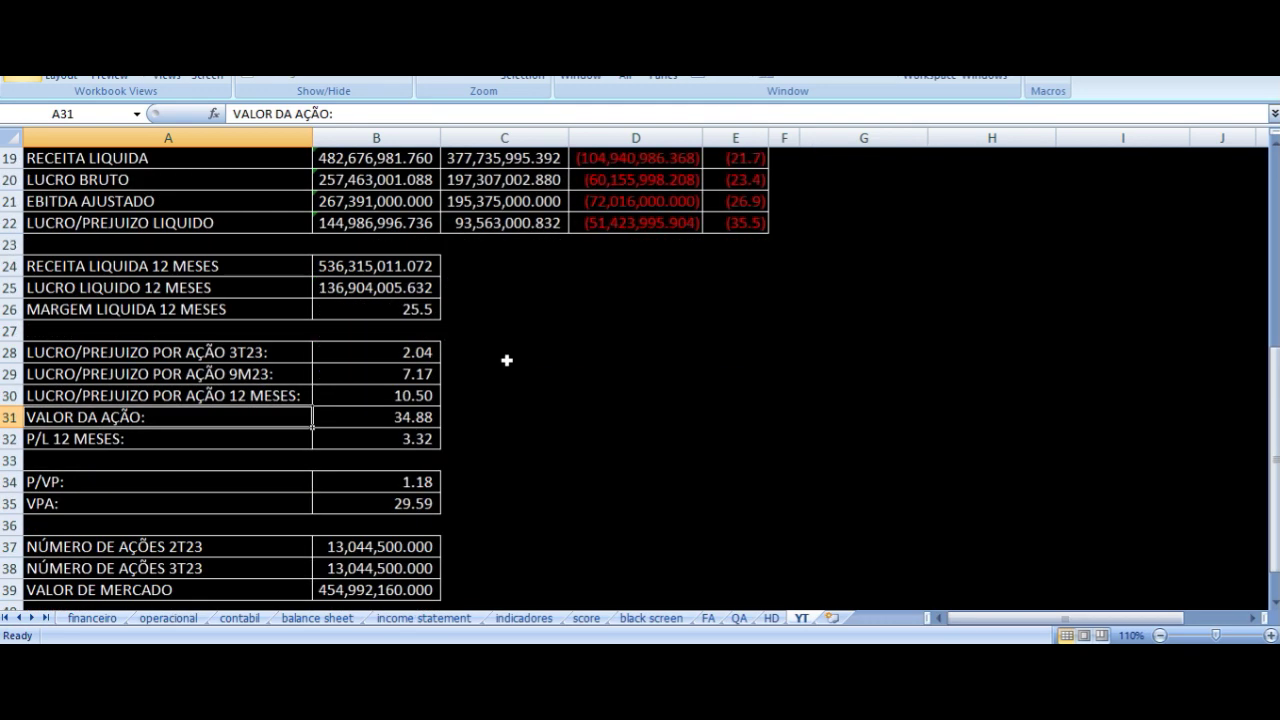
pyautogui.press('Right')
pyautogui.press('Down')
pyautogui.press('Left')
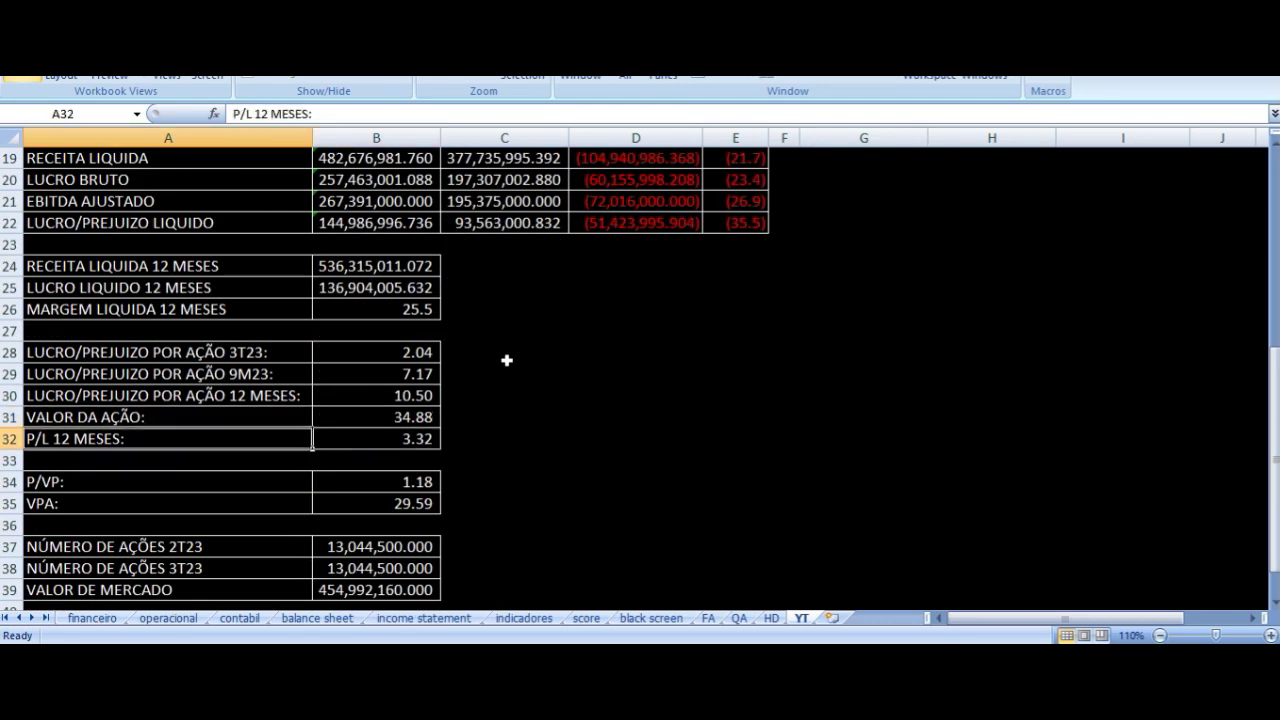
pyautogui.press('Right')
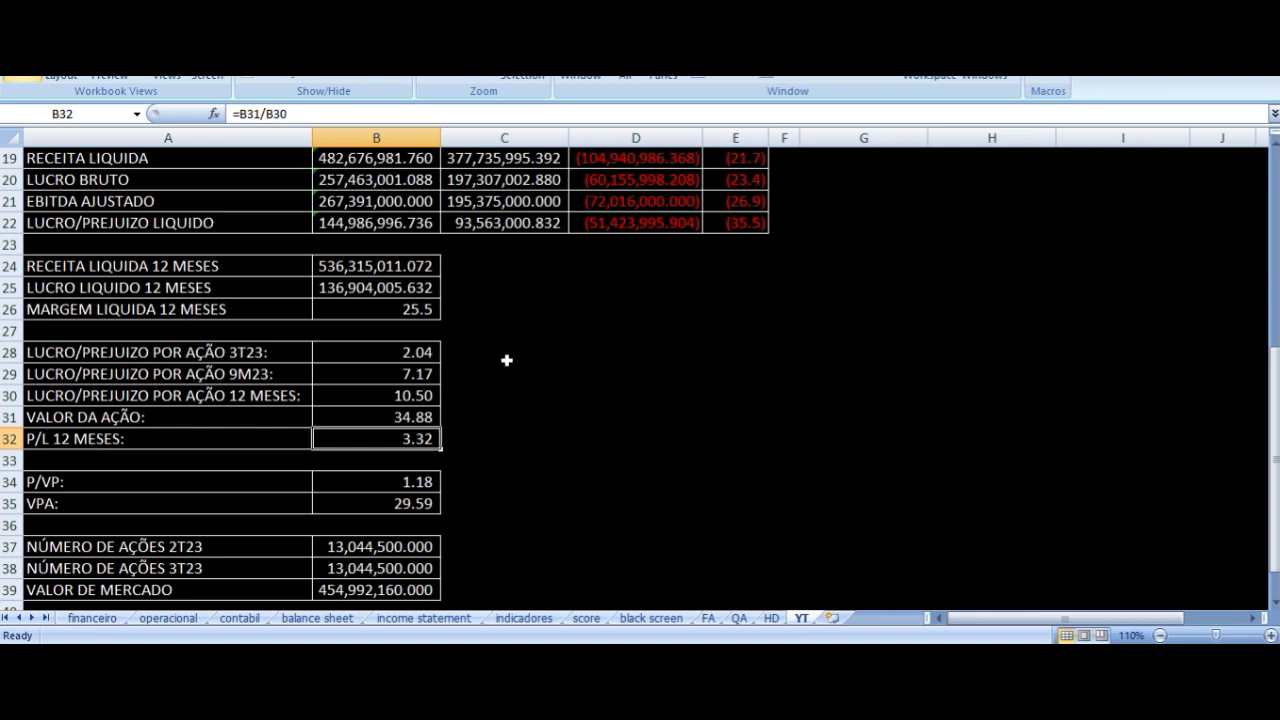
pyautogui.press('Left')
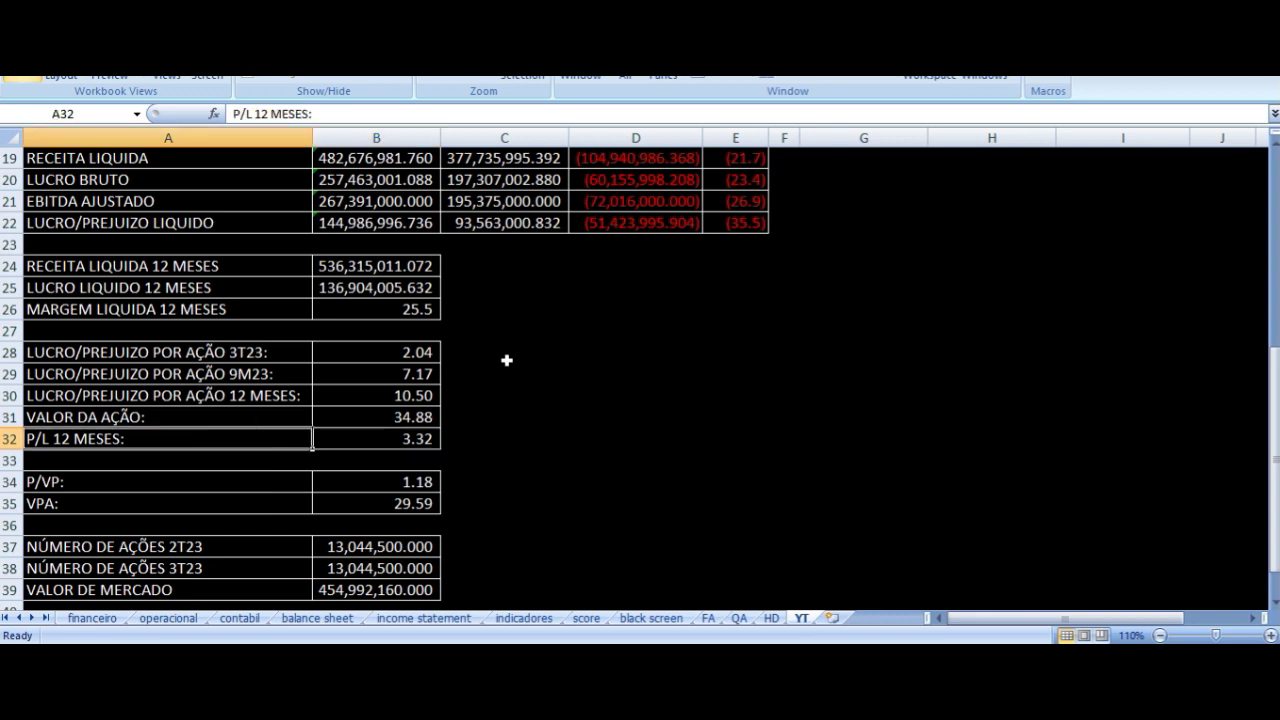
# - Review the P/VP and VPA indicators with their values in rows 34 and 35
pyautogui.press('Down')
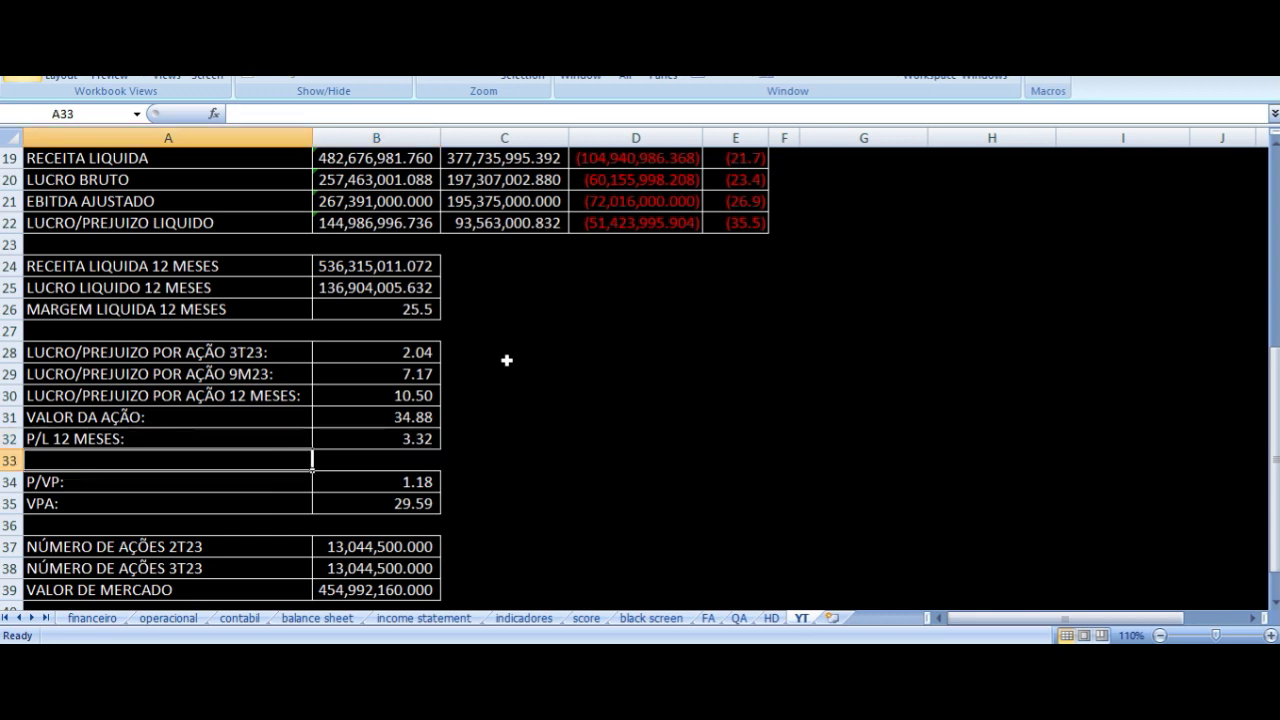
pyautogui.press('Down')
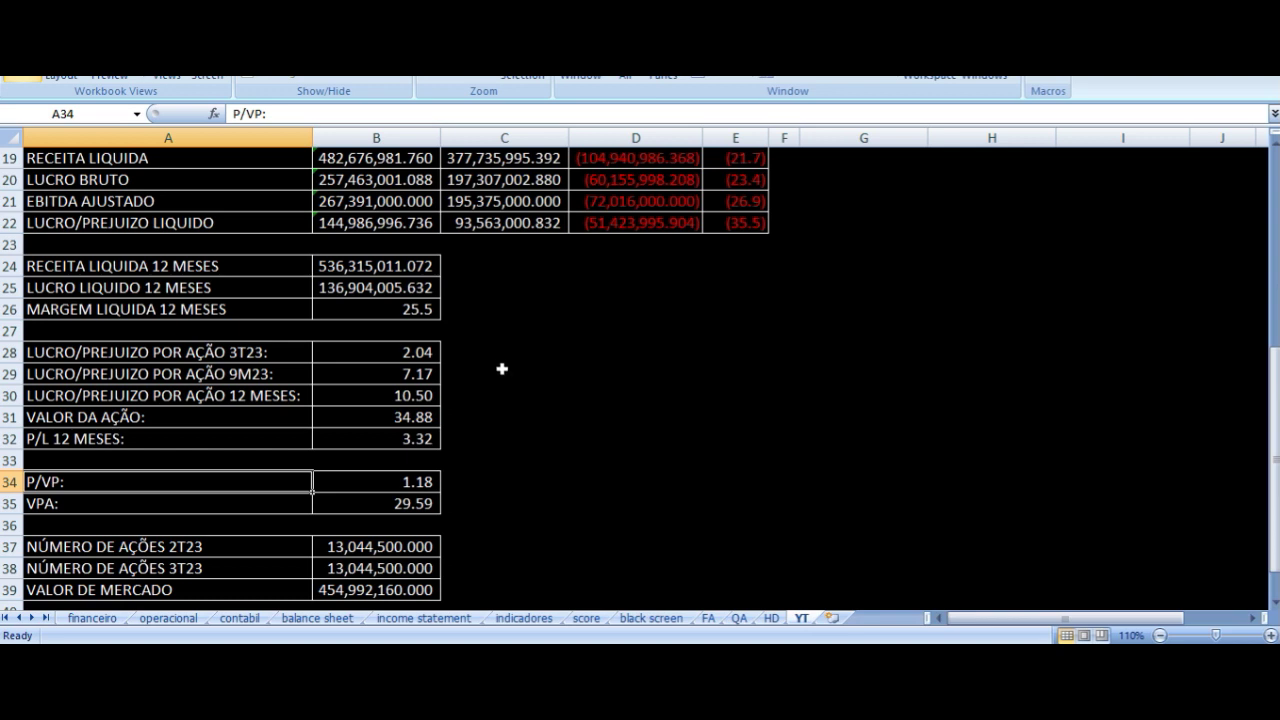
pyautogui.scroll(-2, 502, 369)
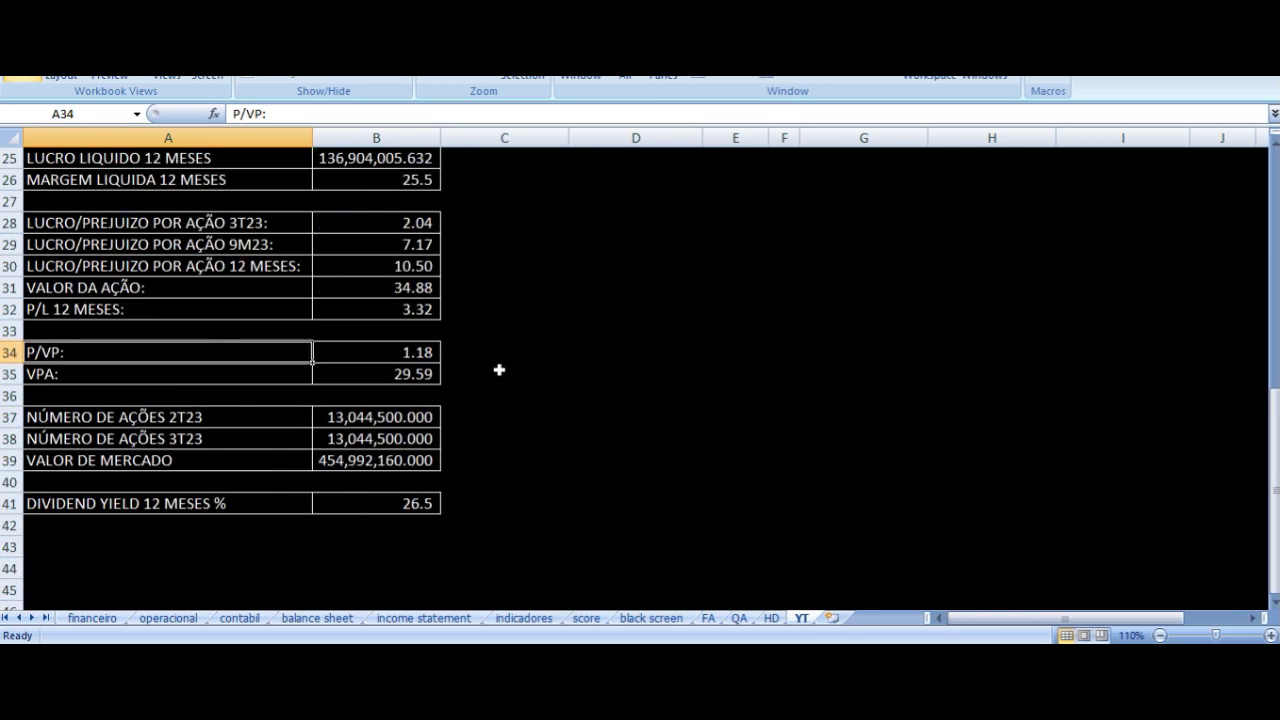
pyautogui.press('Right')
pyautogui.press('Left')
pyautogui.press('Down')
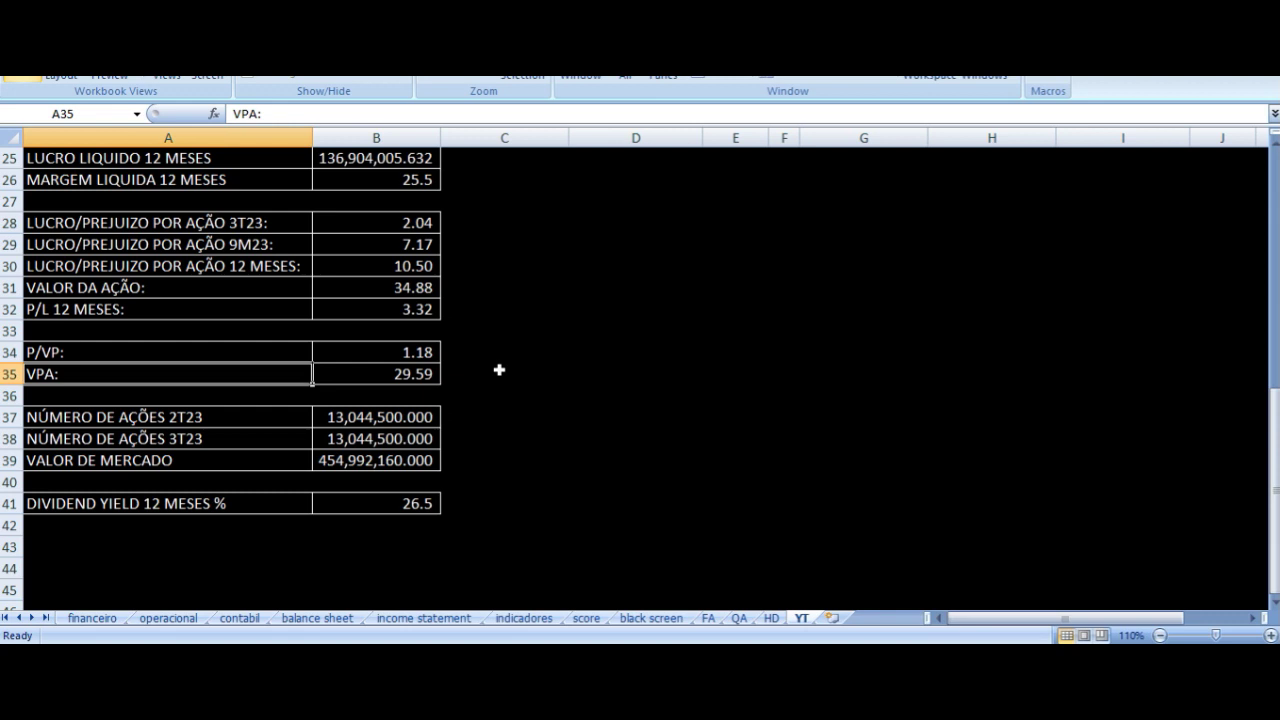
pyautogui.press('Right')
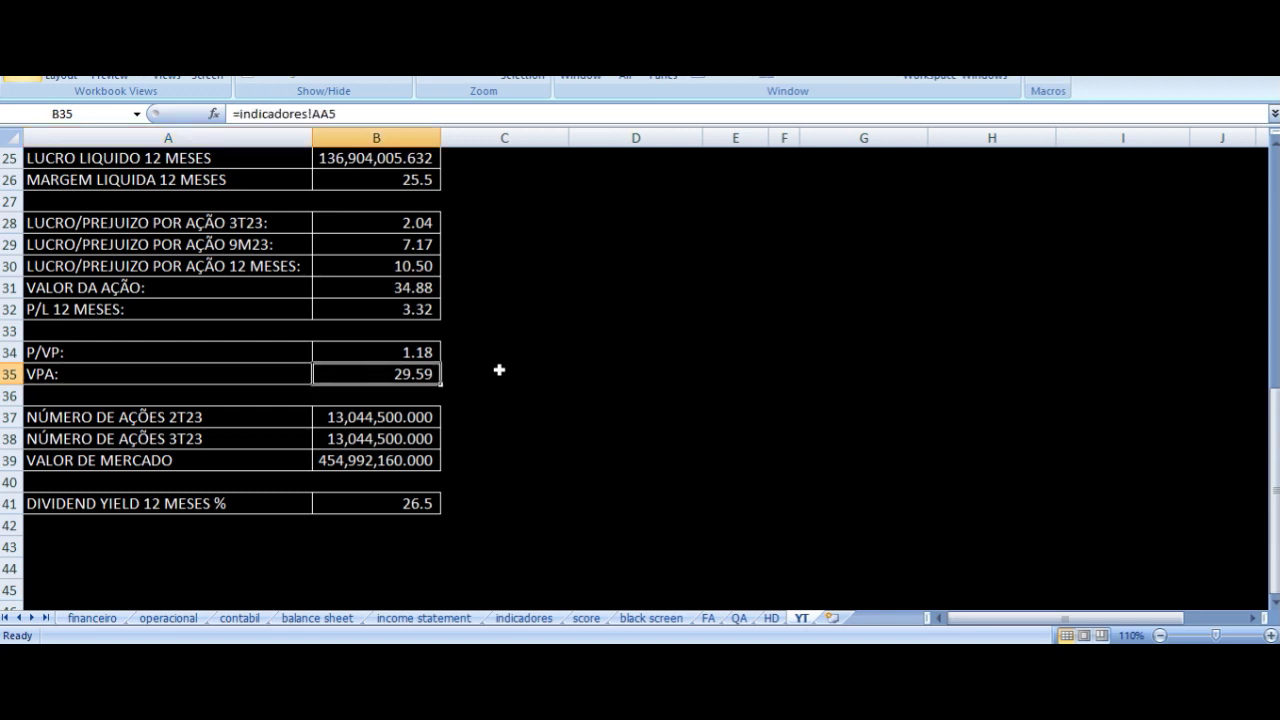
# - Go back to VALOR DA AÇÃO in row 31 to compare the share price with the VPA
pyautogui.press('Up')
pyautogui.press('Up')
pyautogui.press('Up')
pyautogui.press('Up')
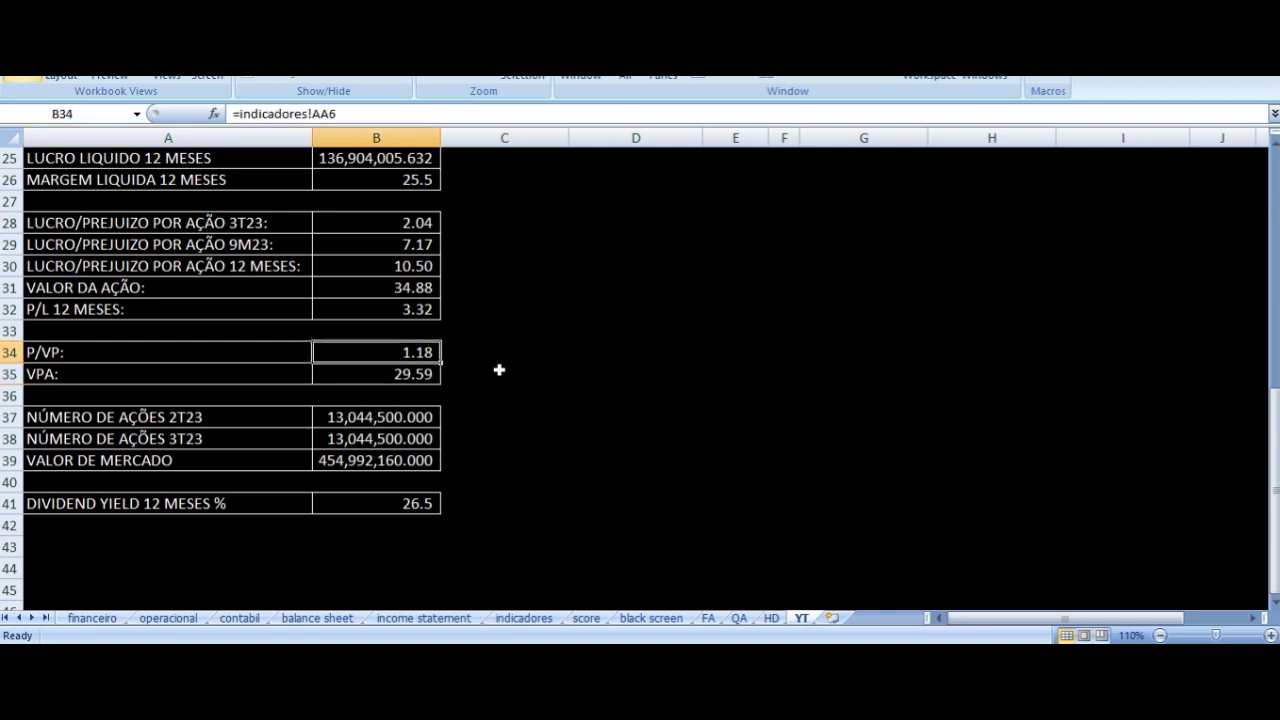
pyautogui.press('Left')
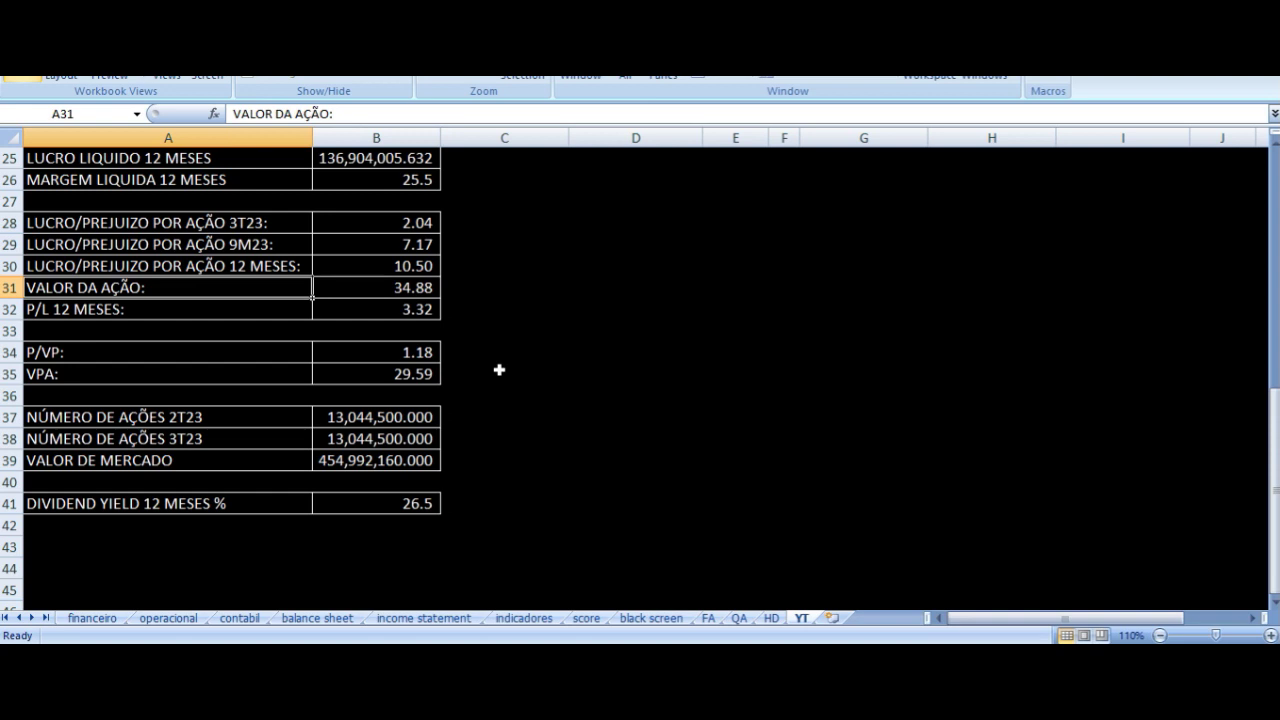
pyautogui.press('Right')
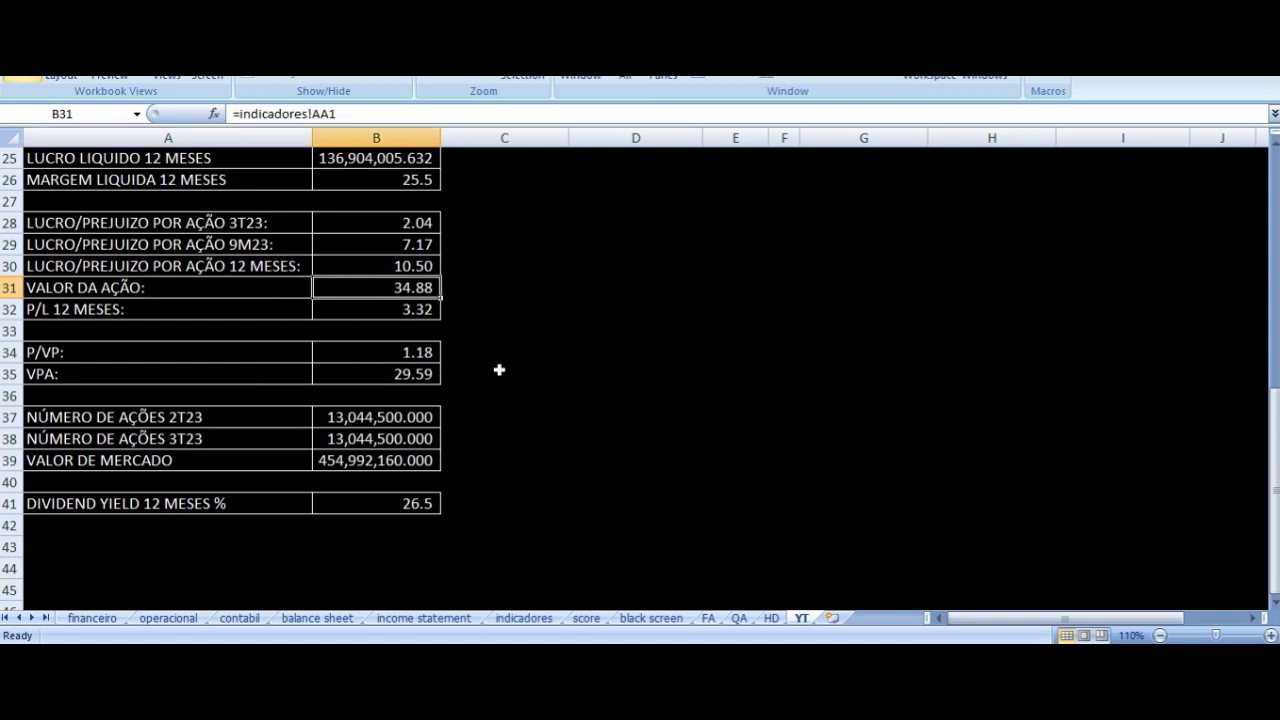
# - Return to the VPA in row 35 and examine it against the P/VP value above it
pyautogui.press('Down')
pyautogui.press('Down')
pyautogui.press('Down')
pyautogui.press('Down')
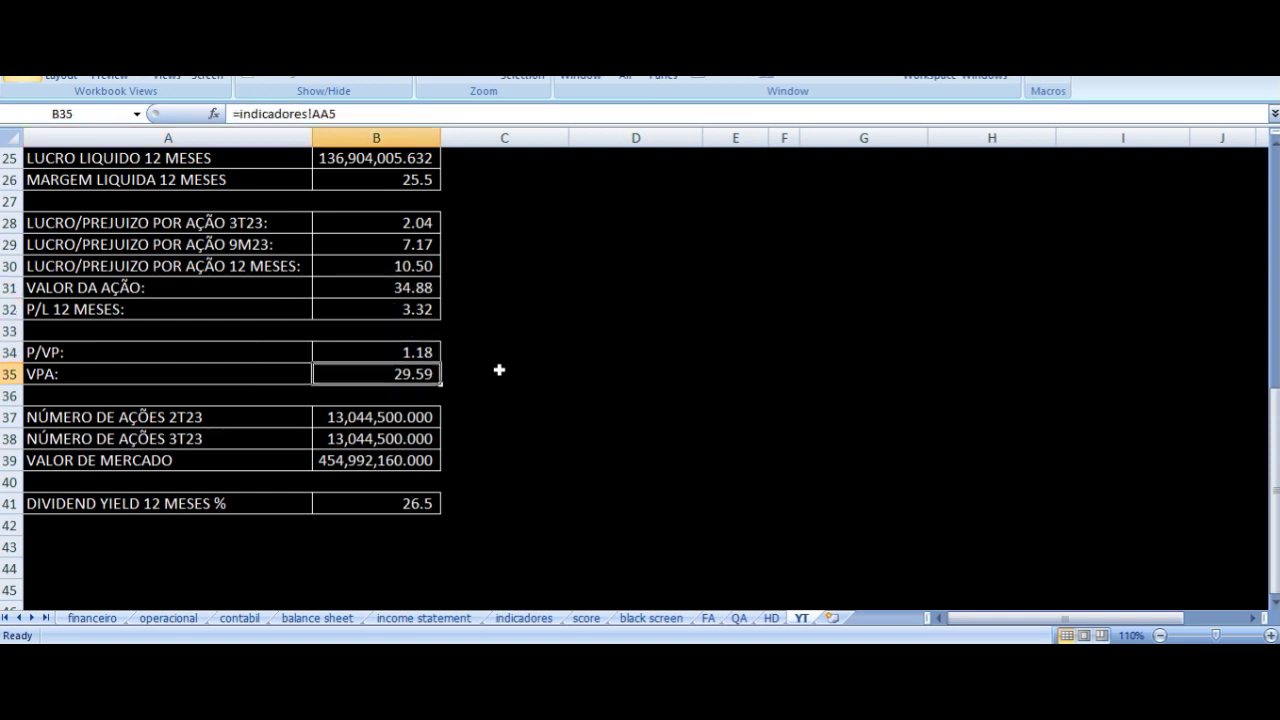
pyautogui.press('Left')
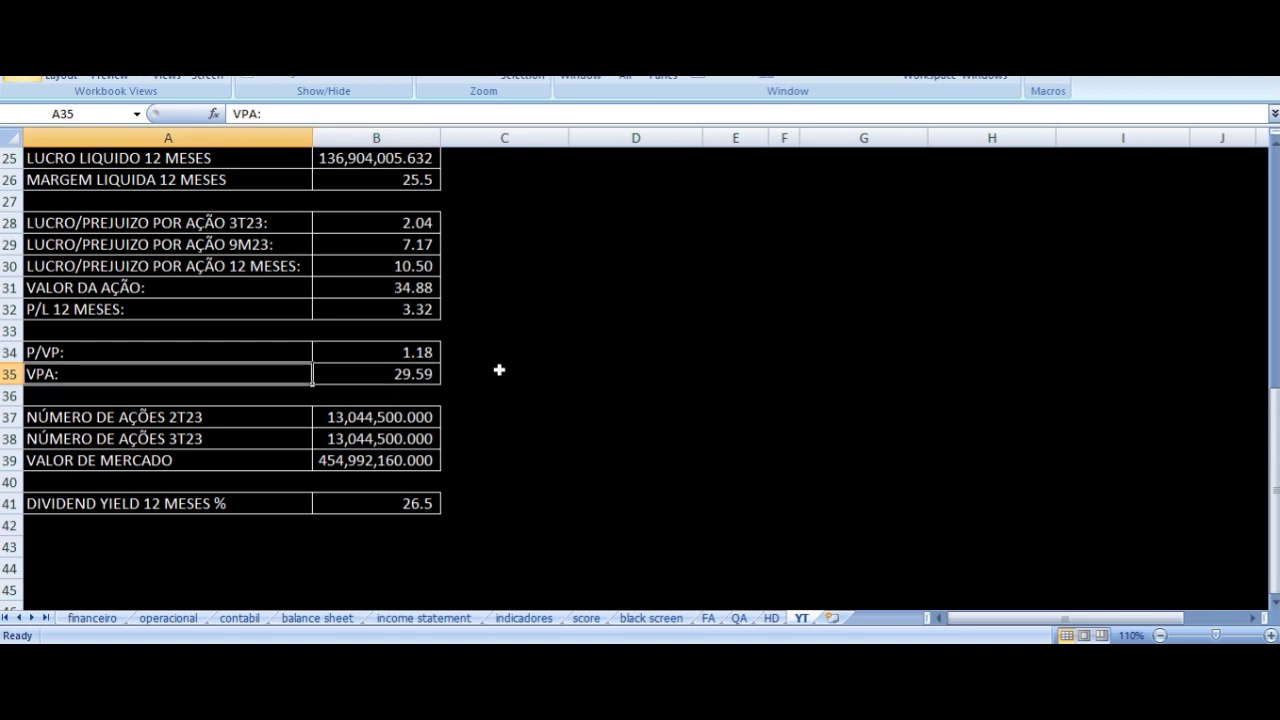
pyautogui.press('Right')
pyautogui.press('Left')
pyautogui.press('Right')
pyautogui.press('Left')
pyautogui.press('Right')
pyautogui.press('Up')
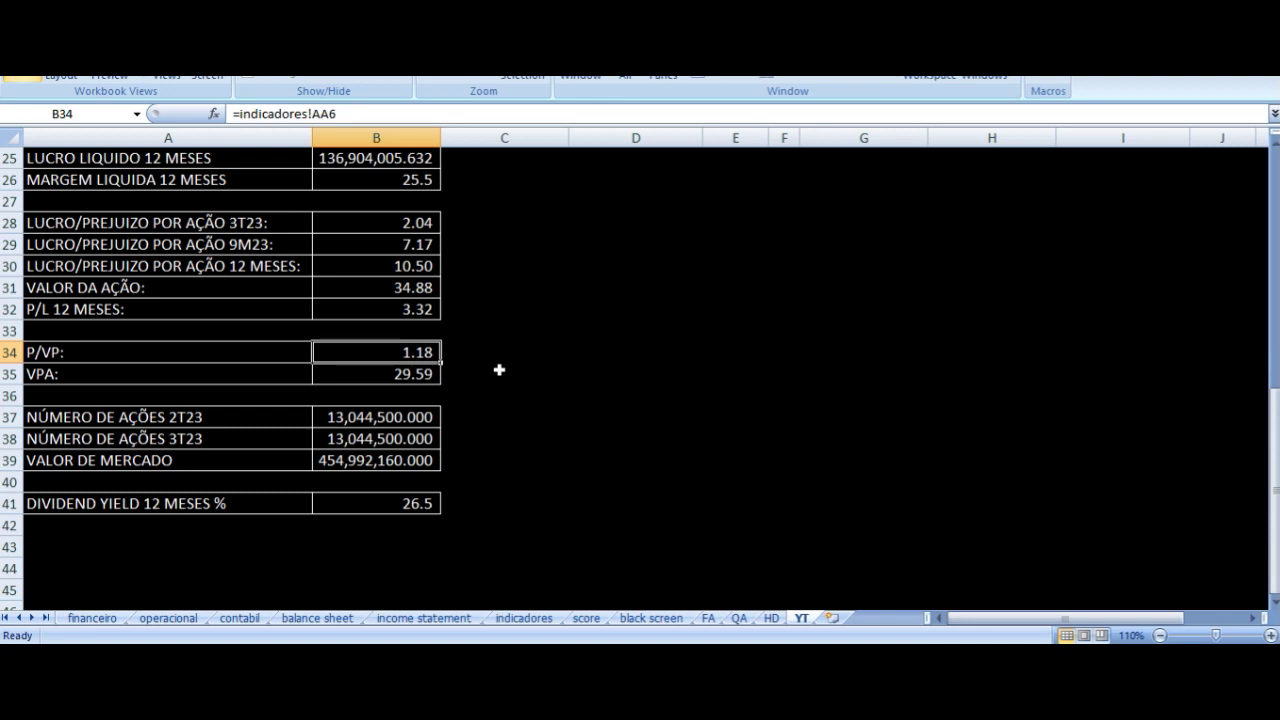
# - Review NÚMERO DE AÇÕES for 2T23 and 3T23 and VALOR DE MERCADO in rows 37 to 39
pyautogui.click(247, 422)
pyautogui.press('Down')
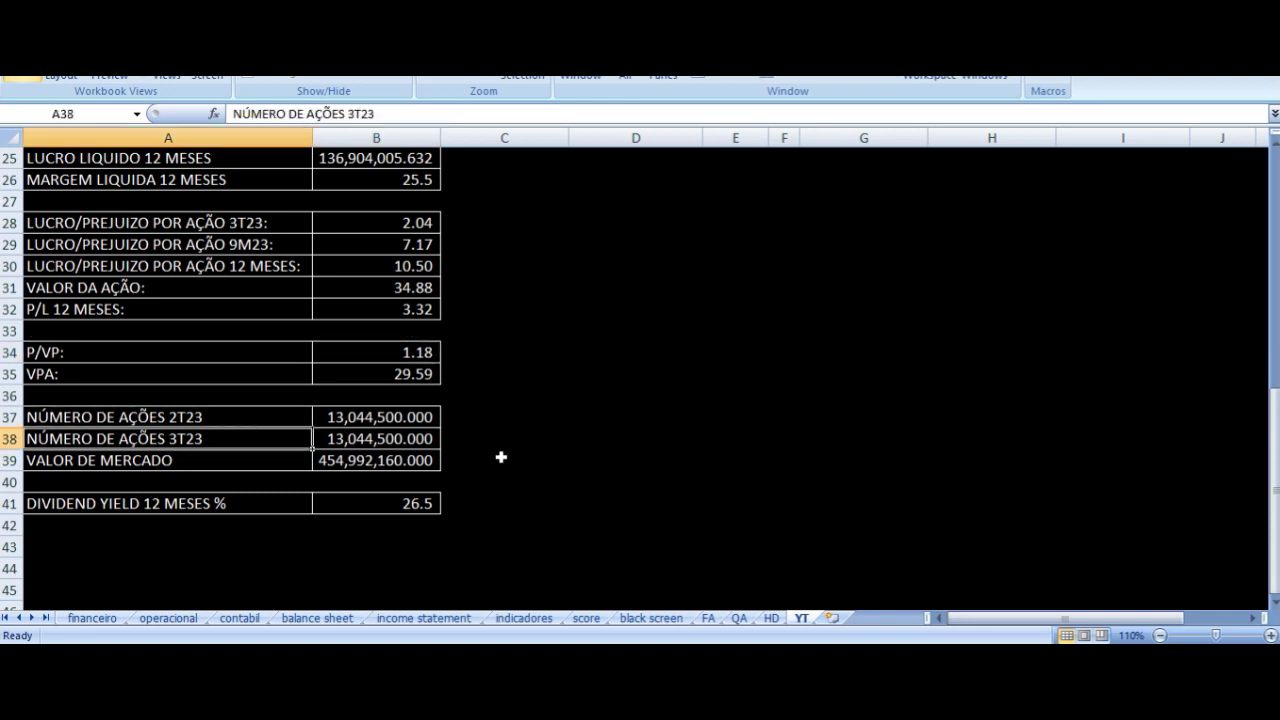
pyautogui.press('Right')
pyautogui.press('Up')
pyautogui.press('Down')
pyautogui.press('Down')
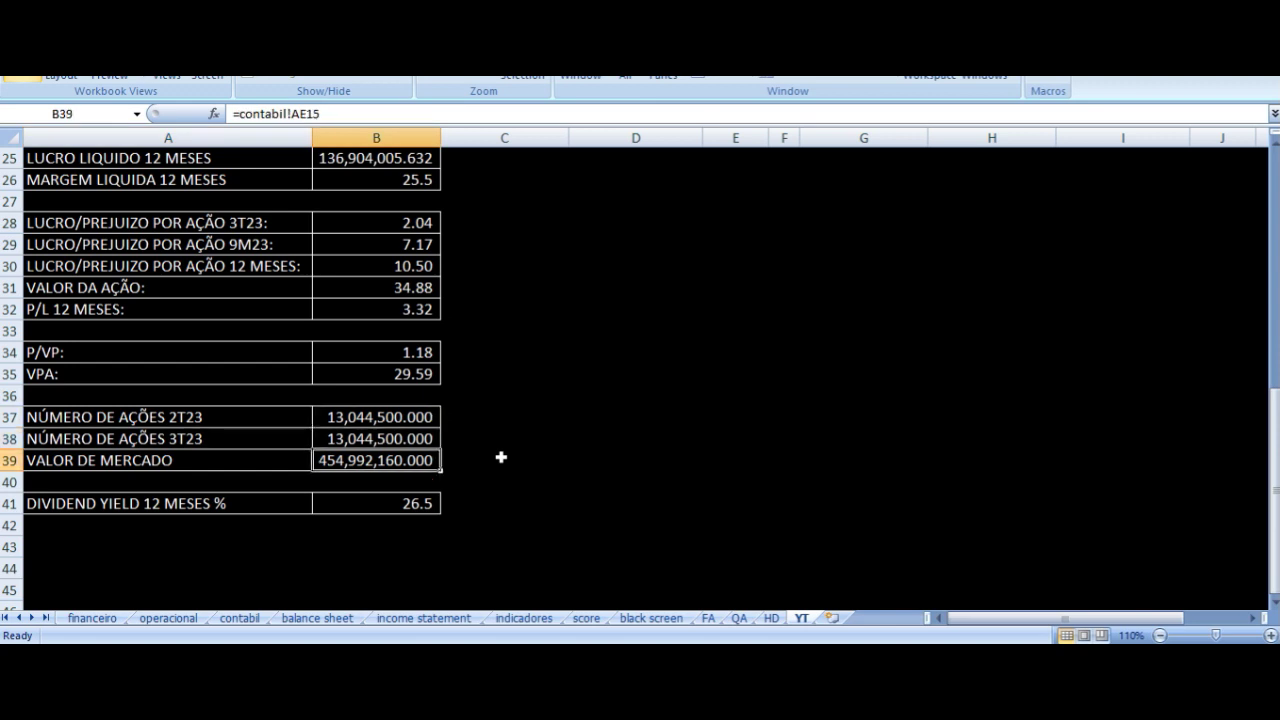
# - Review DIVIDEND YIELD 12 MESES % in row 41, and return to the quarterly tables at the start of the sheet
pyautogui.press('Left')
pyautogui.press('Down')
pyautogui.press('Down')
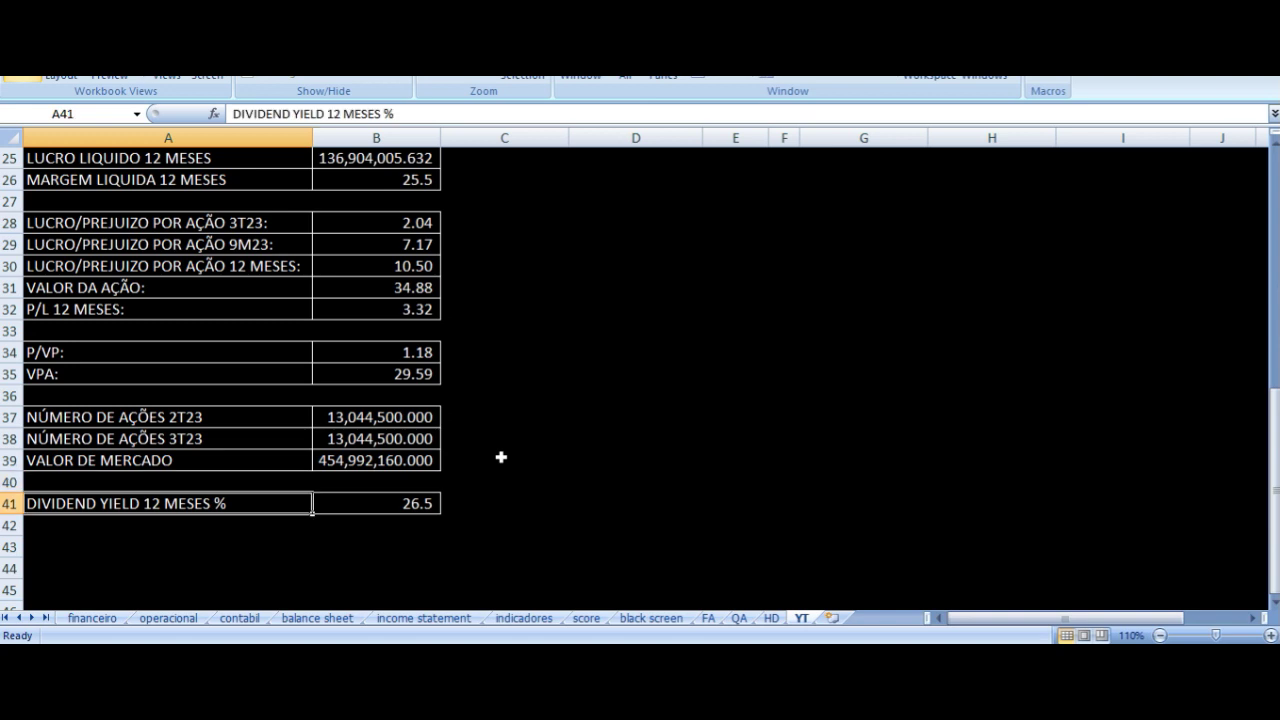
pyautogui.press('Right')
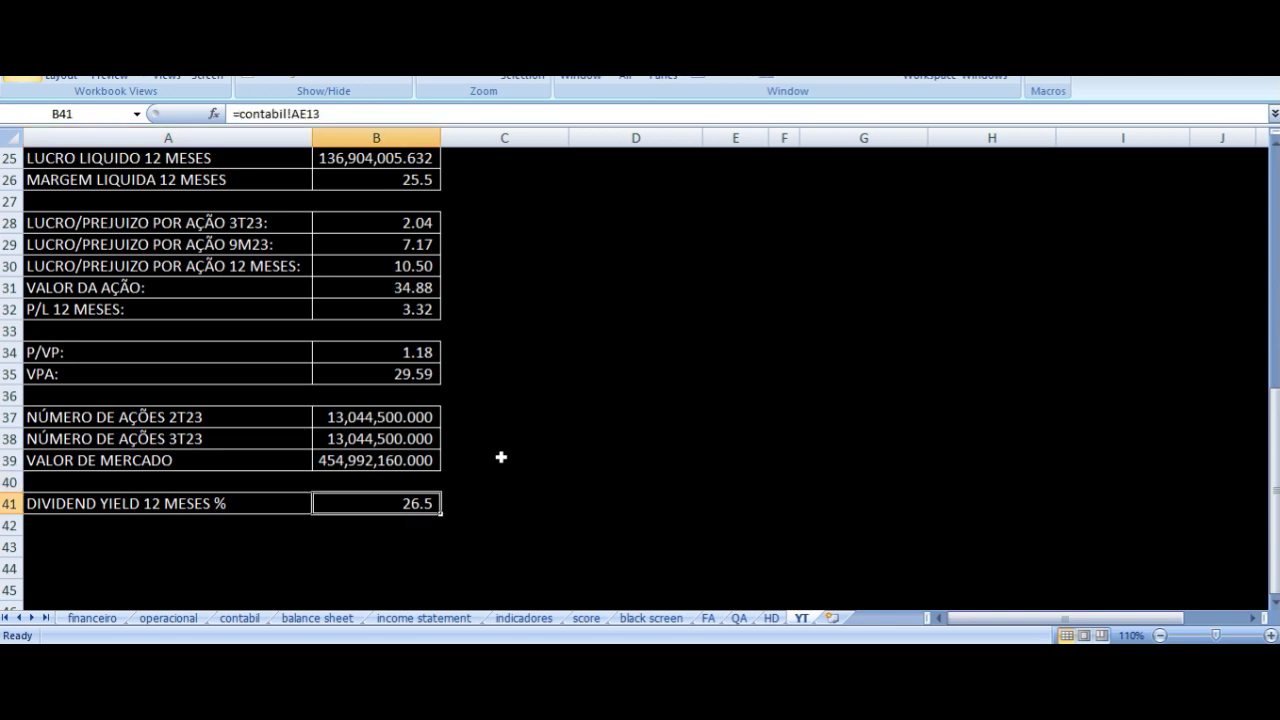
pyautogui.press('Left')
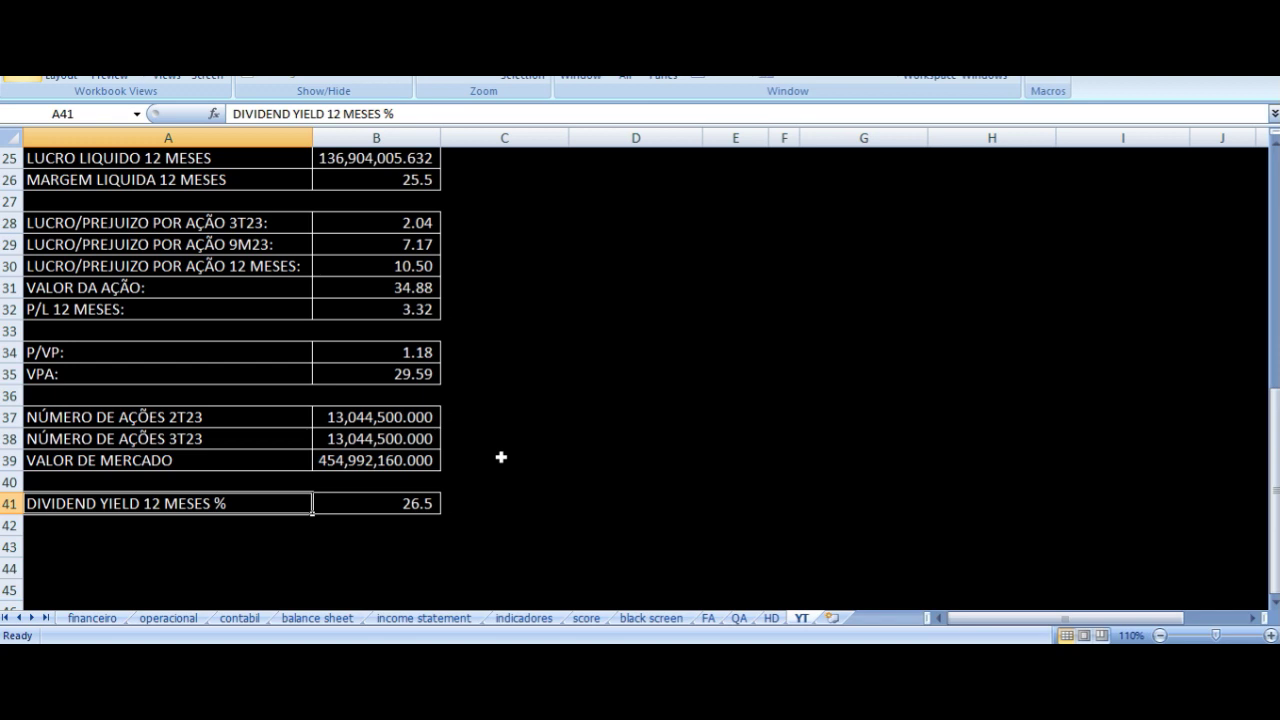
pyautogui.scroll(7, 559, 450)
pyautogui.scroll(1, 559, 450)
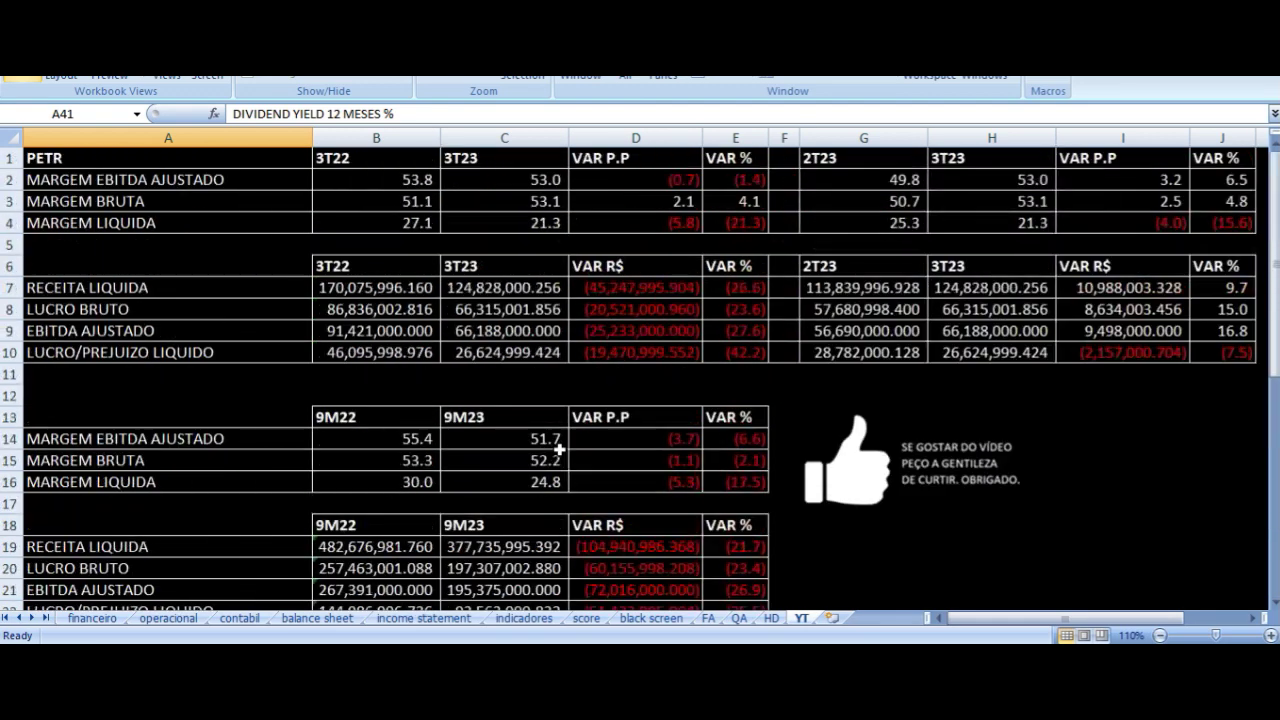